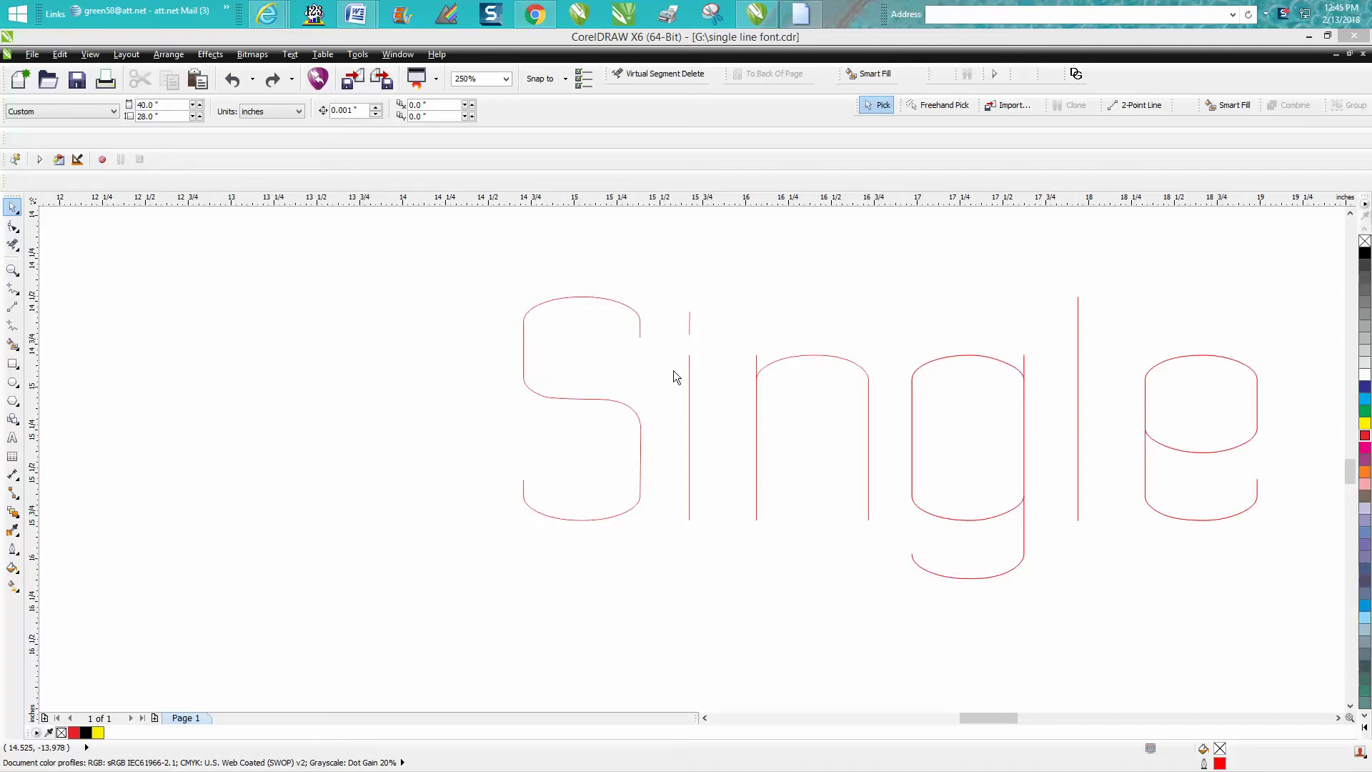
- Zoom in from the S of Single down to the 'gle line' lettering
click(13, 272)
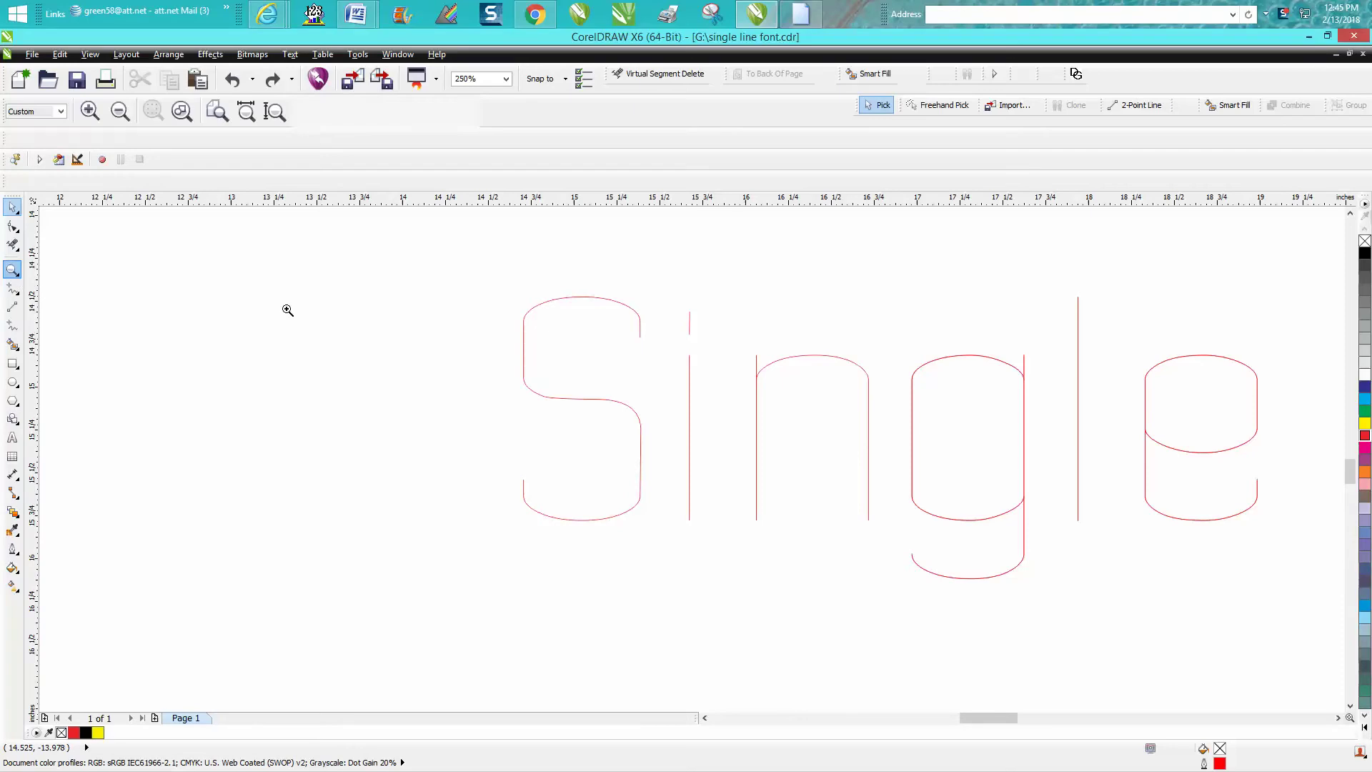
drag(515, 279, 1096, 600)
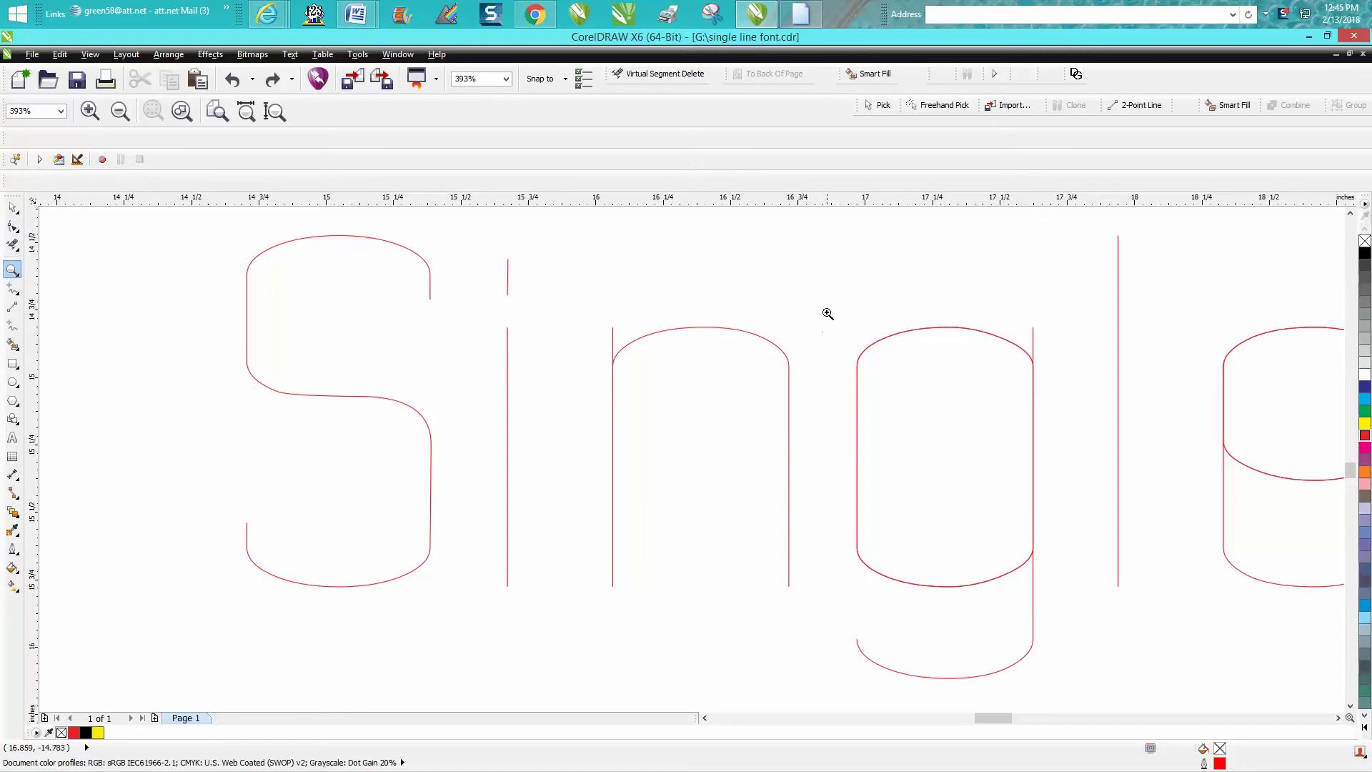
right_click(1026, 307)
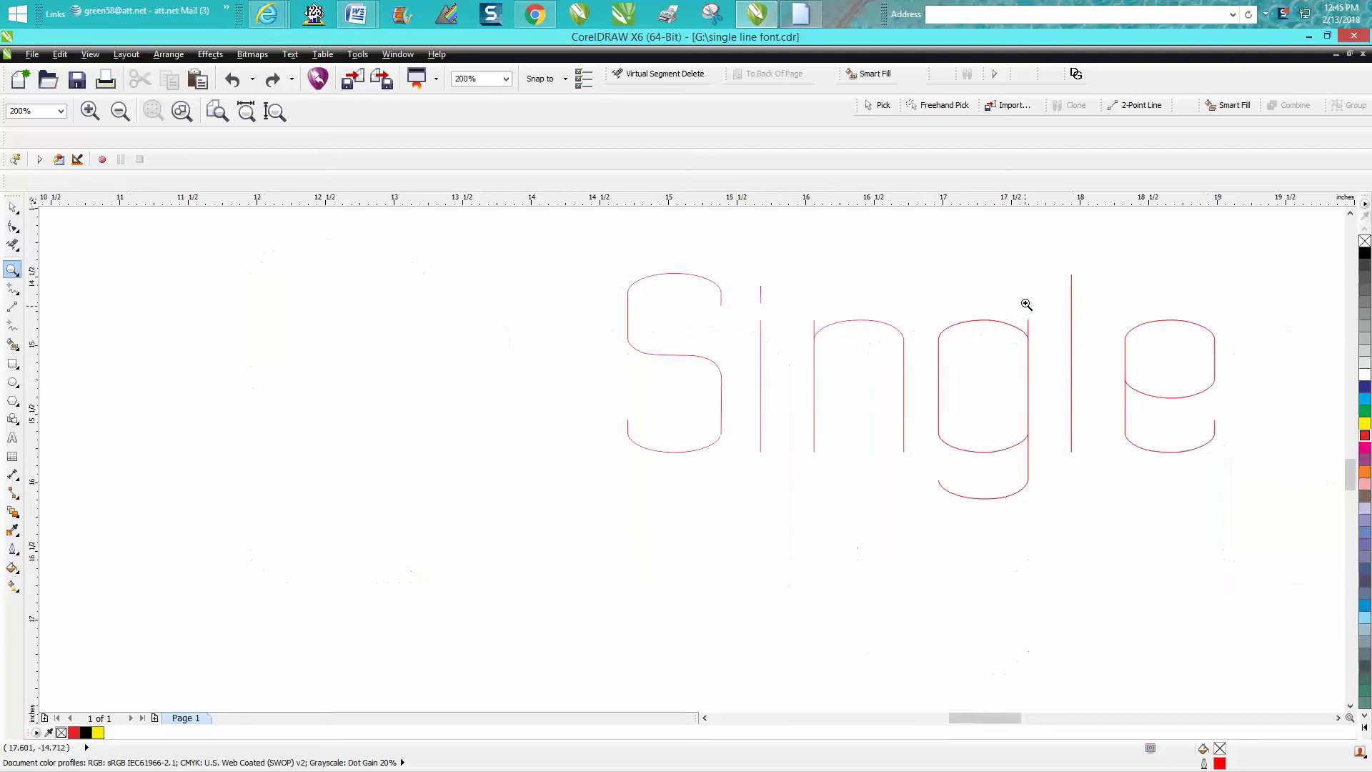
drag(1045, 252, 1134, 503)
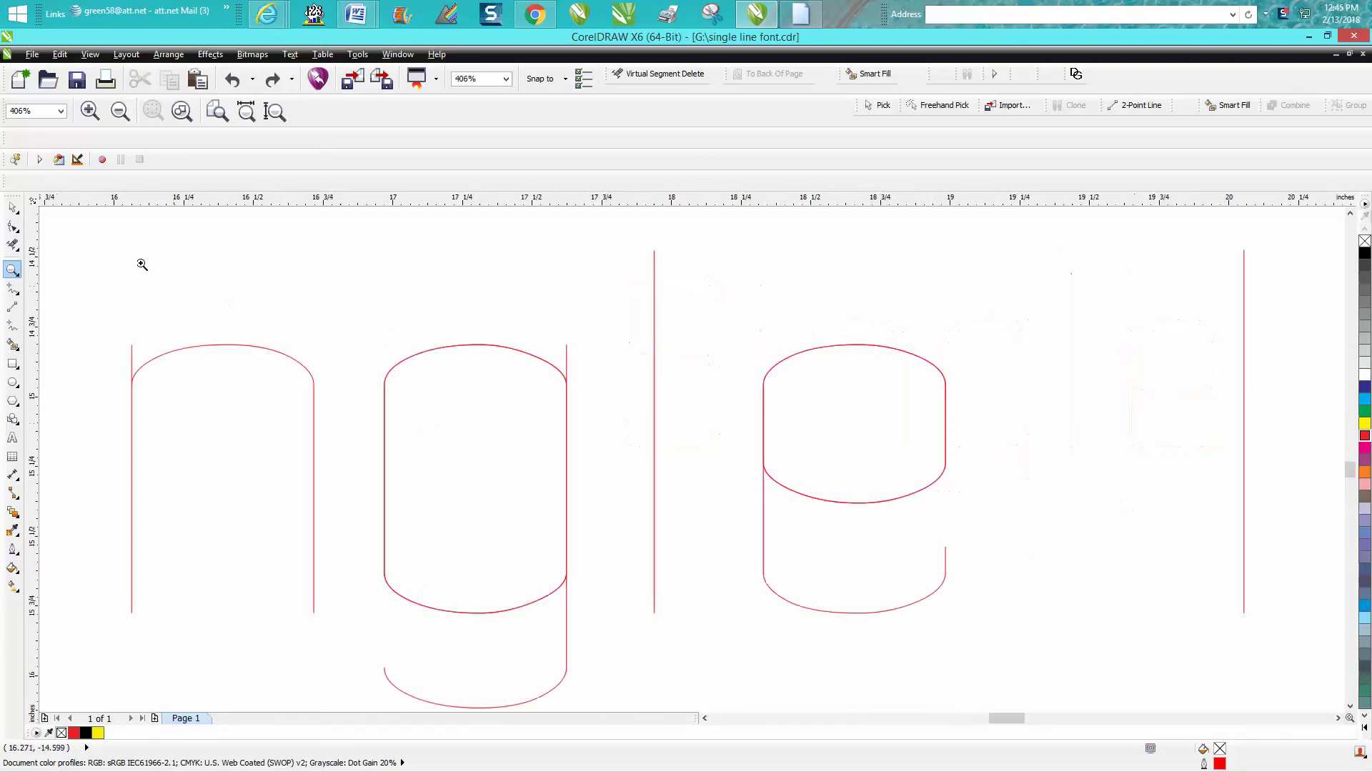
click(12, 207)
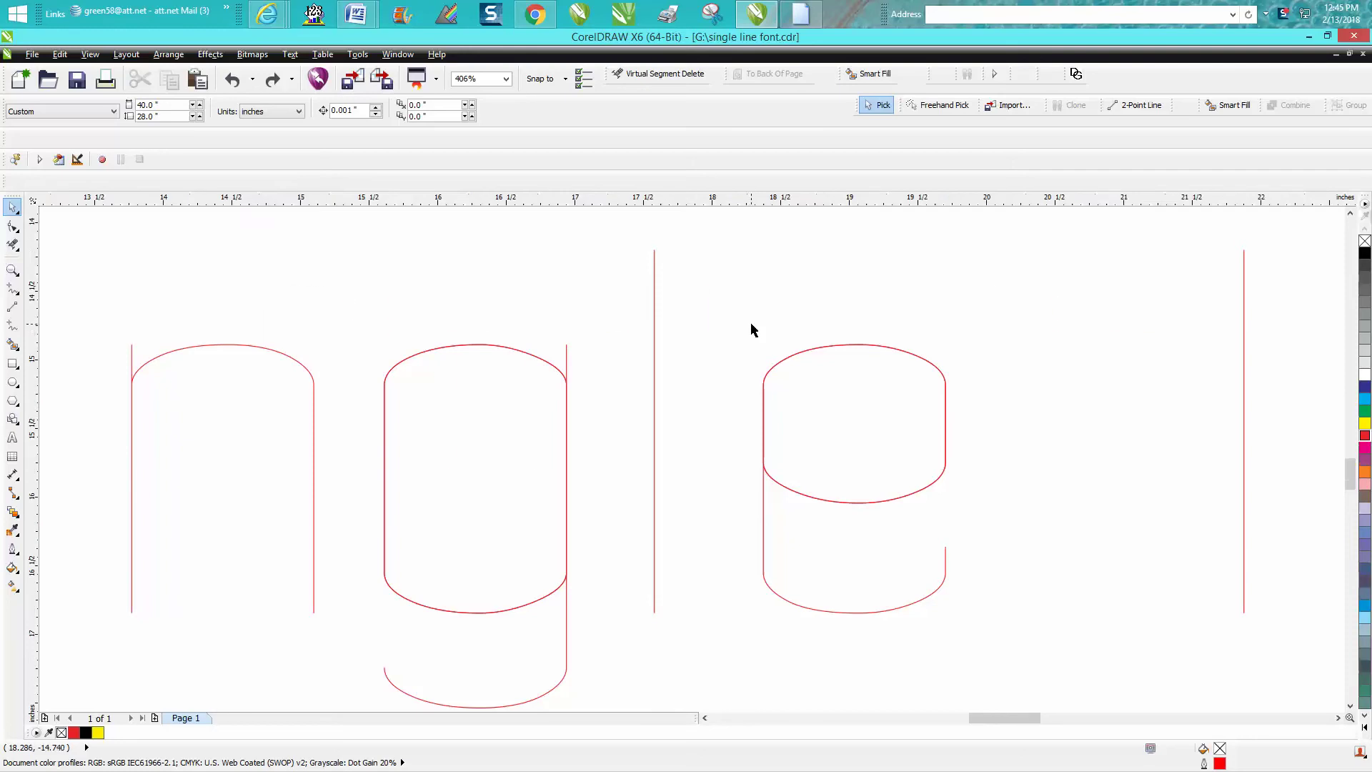
scroll(750, 329, down, 4)
scroll(750, 330, down, 1)
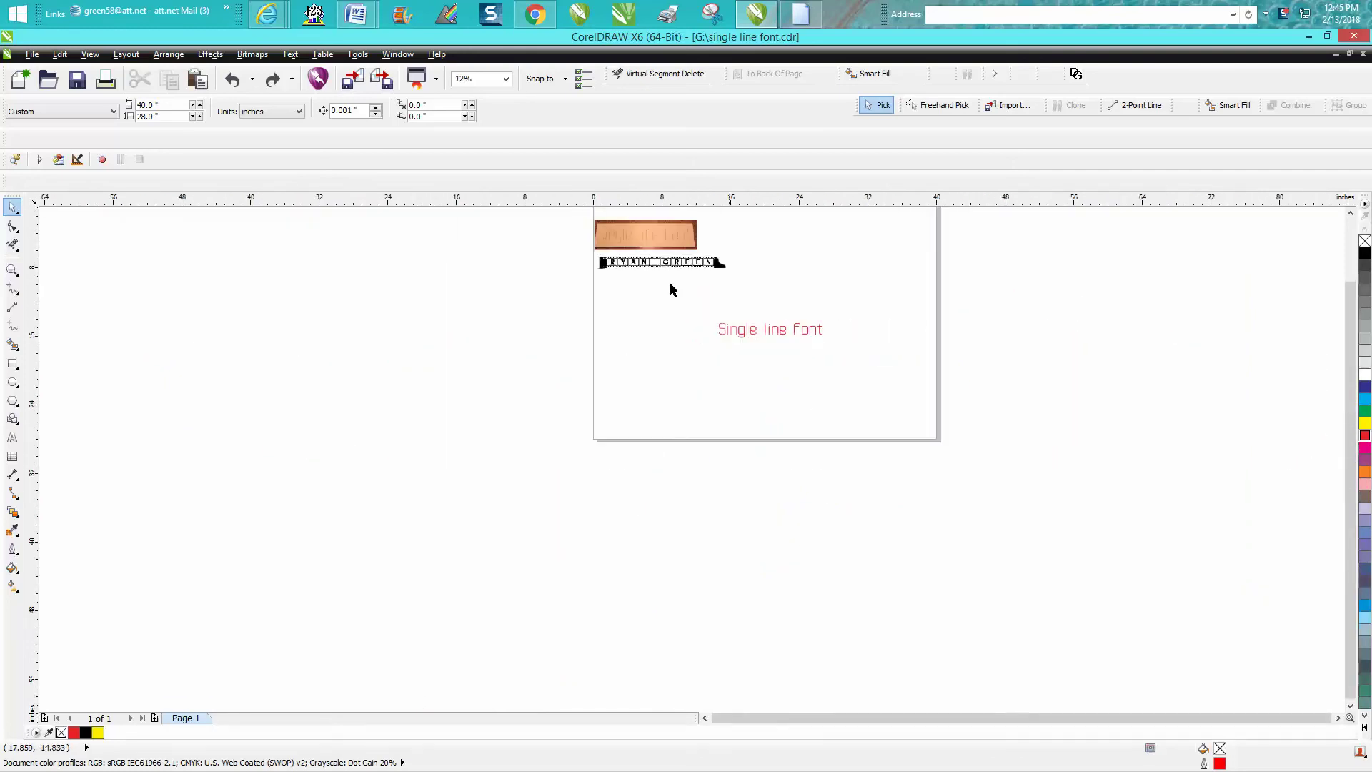
click(13, 270)
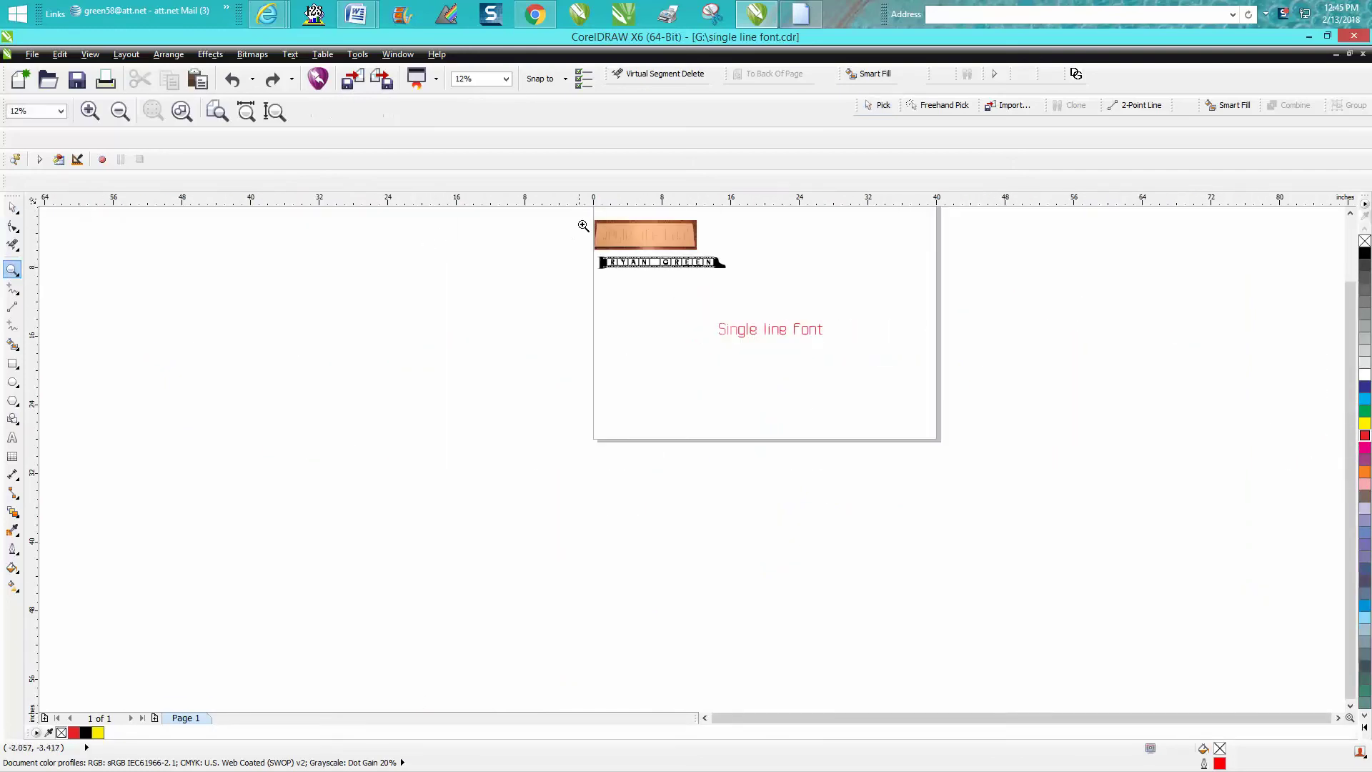
drag(581, 222, 777, 303)
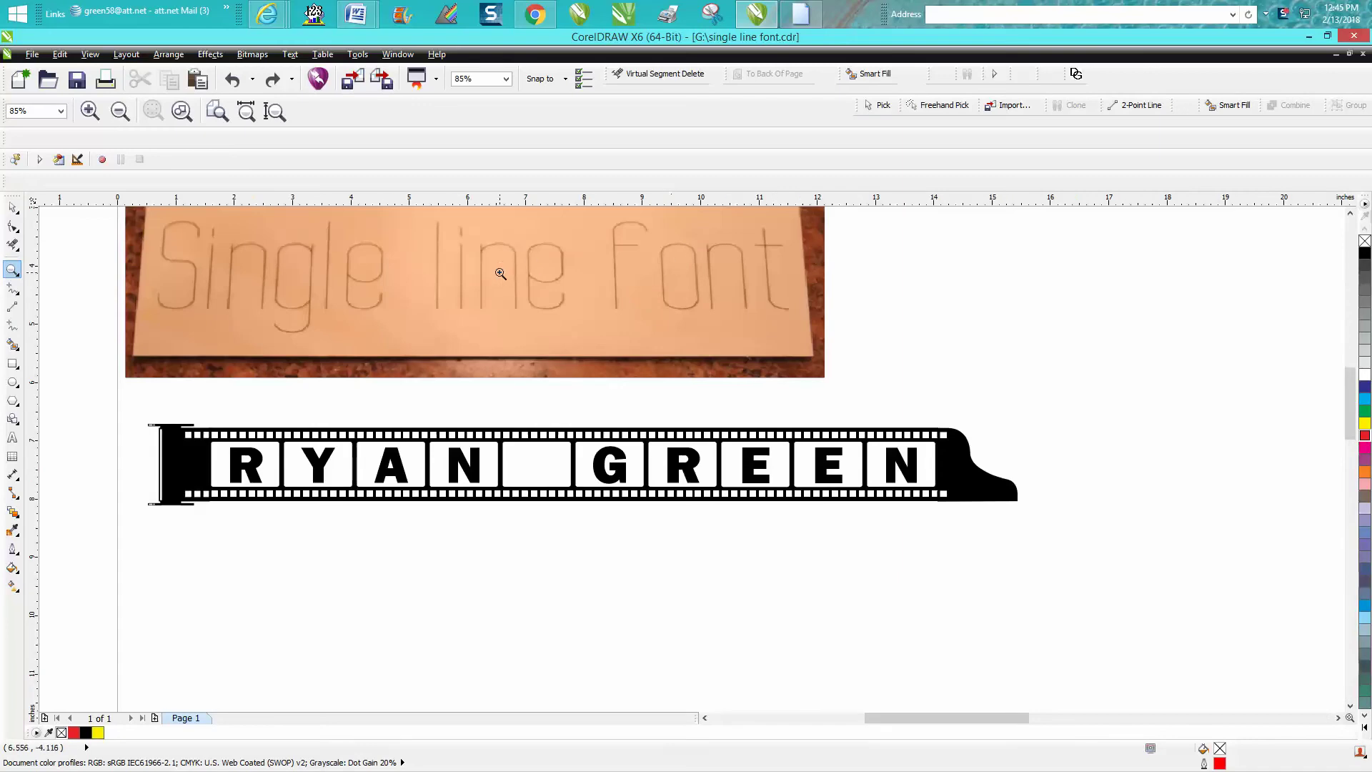
scroll(501, 274, down, 2)
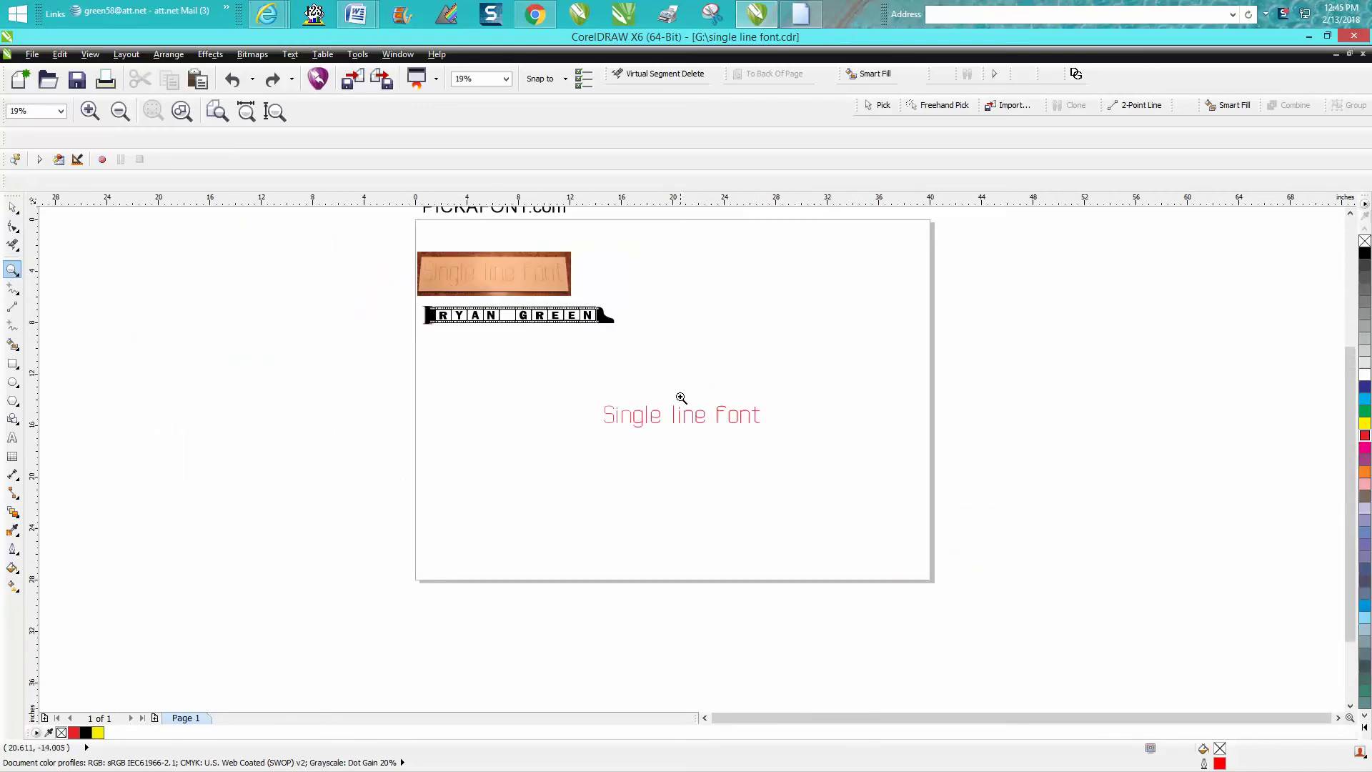
drag(632, 398, 702, 443)
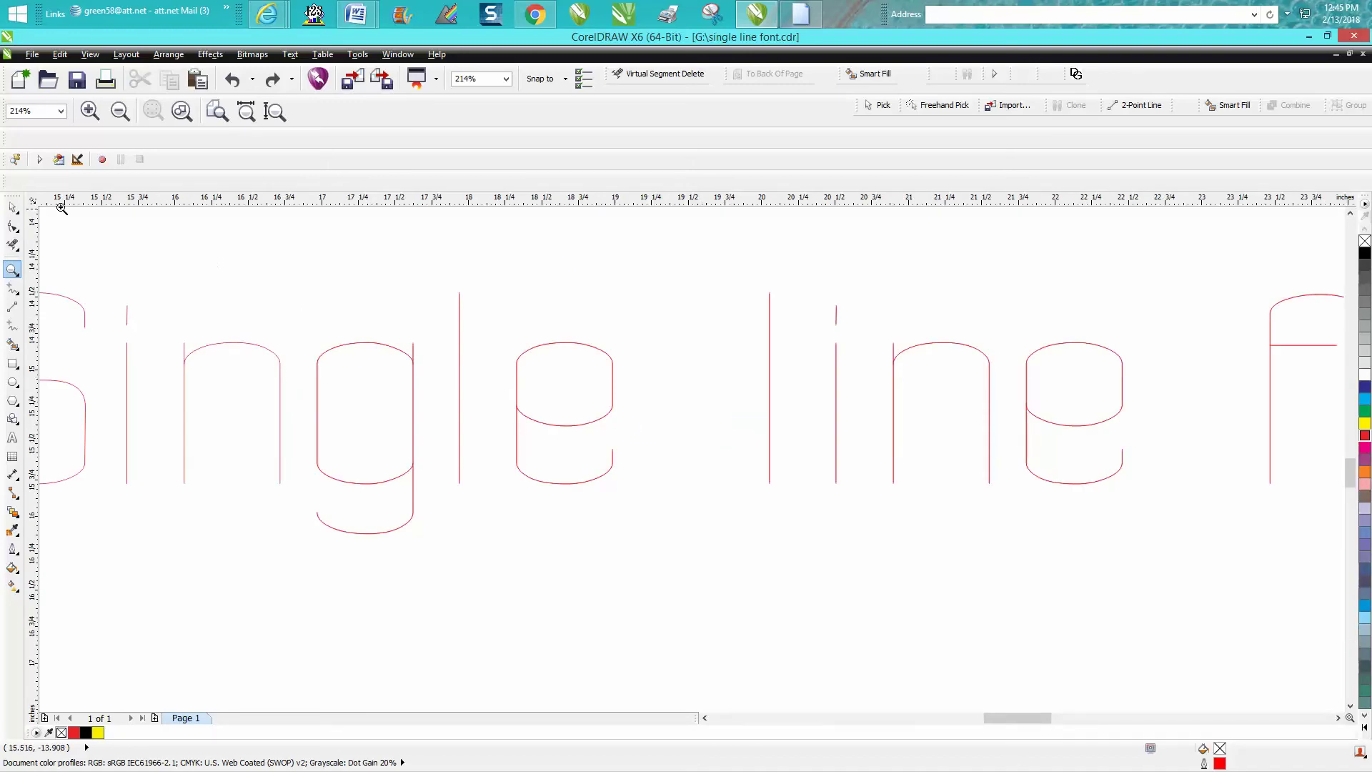
click(13, 208)
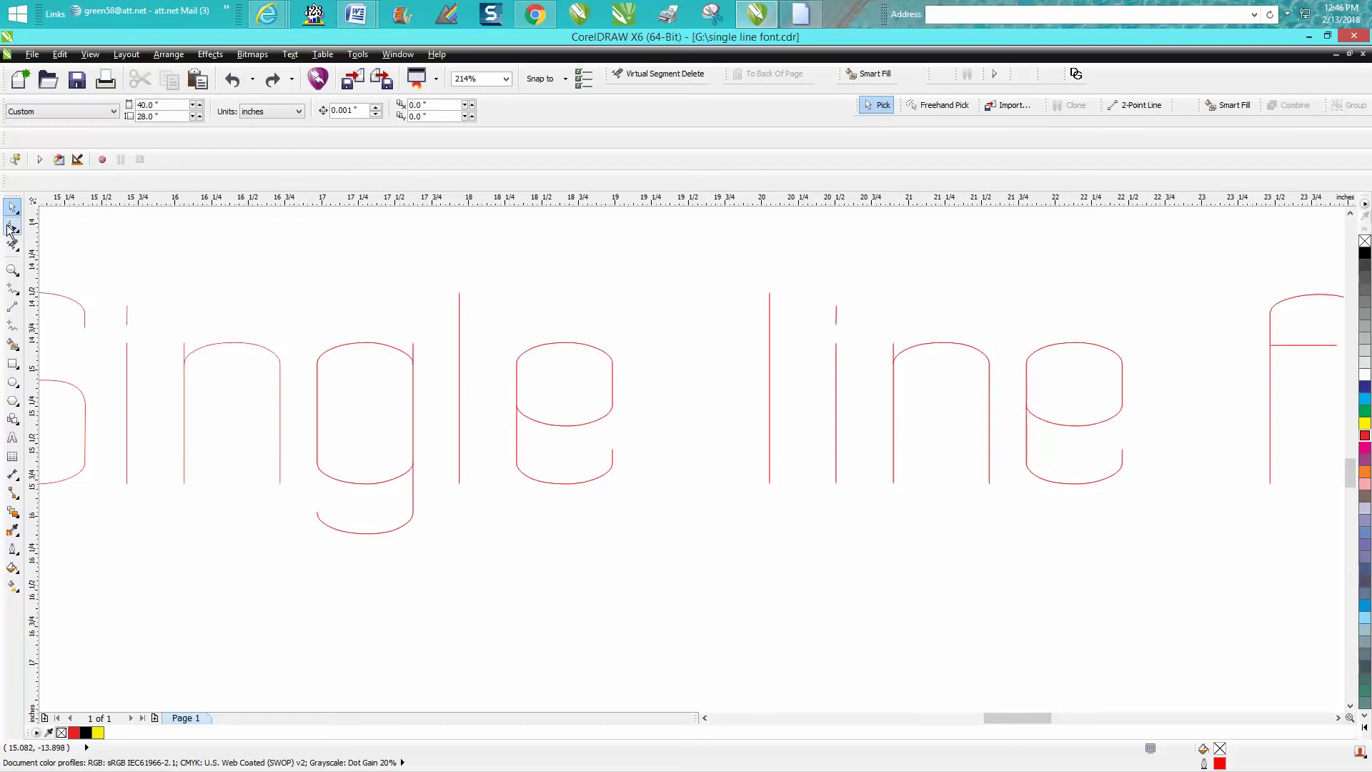
- Break the l's vertical stroke apart at its two nodes, then zoom in closely on it
click(12, 227)
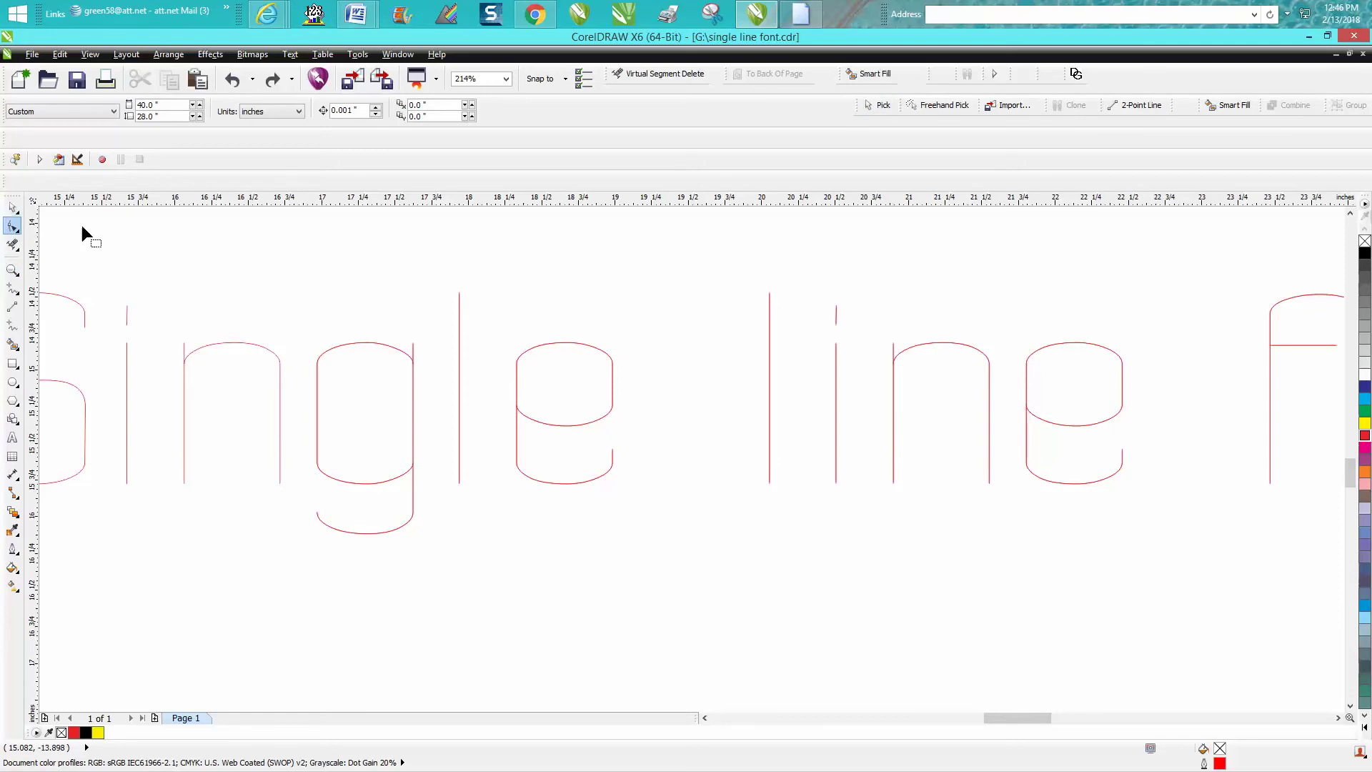
click(768, 323)
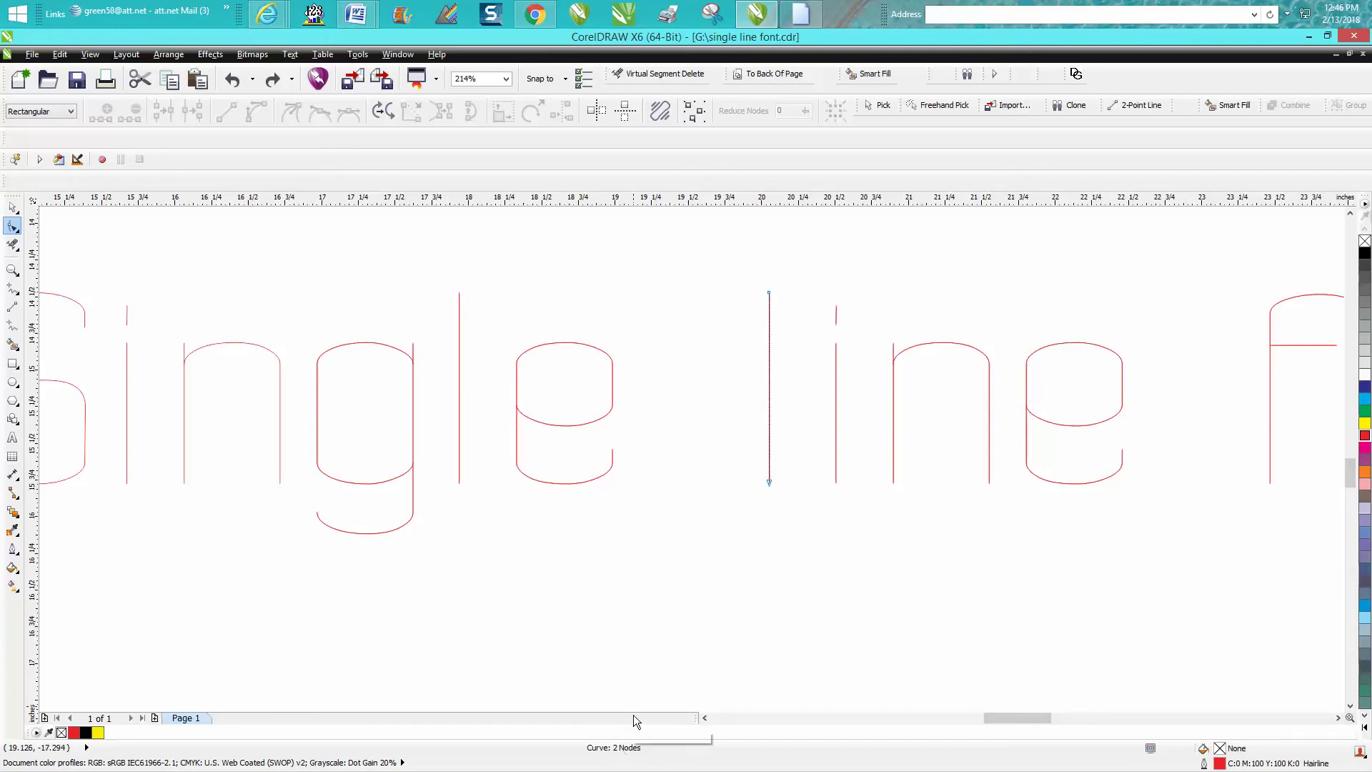
drag(769, 390, 800, 513)
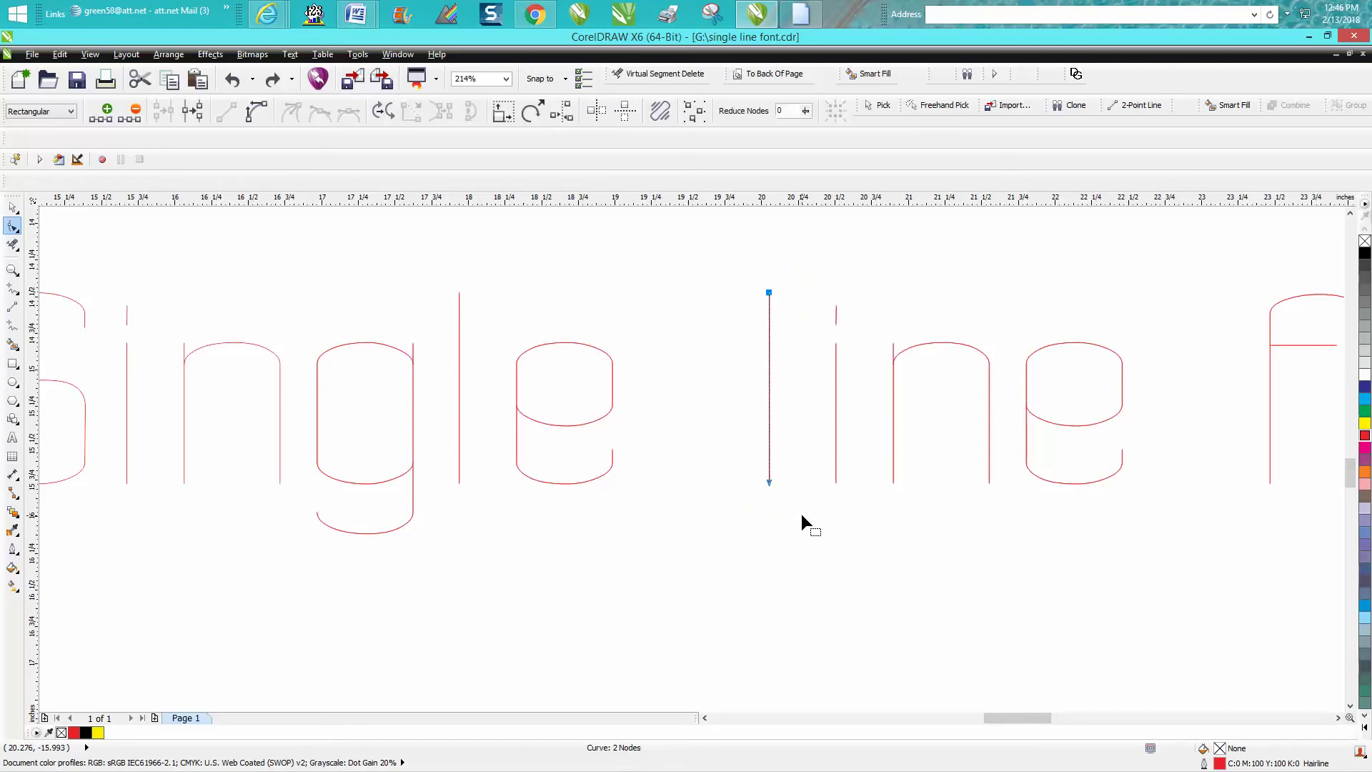
click(193, 112)
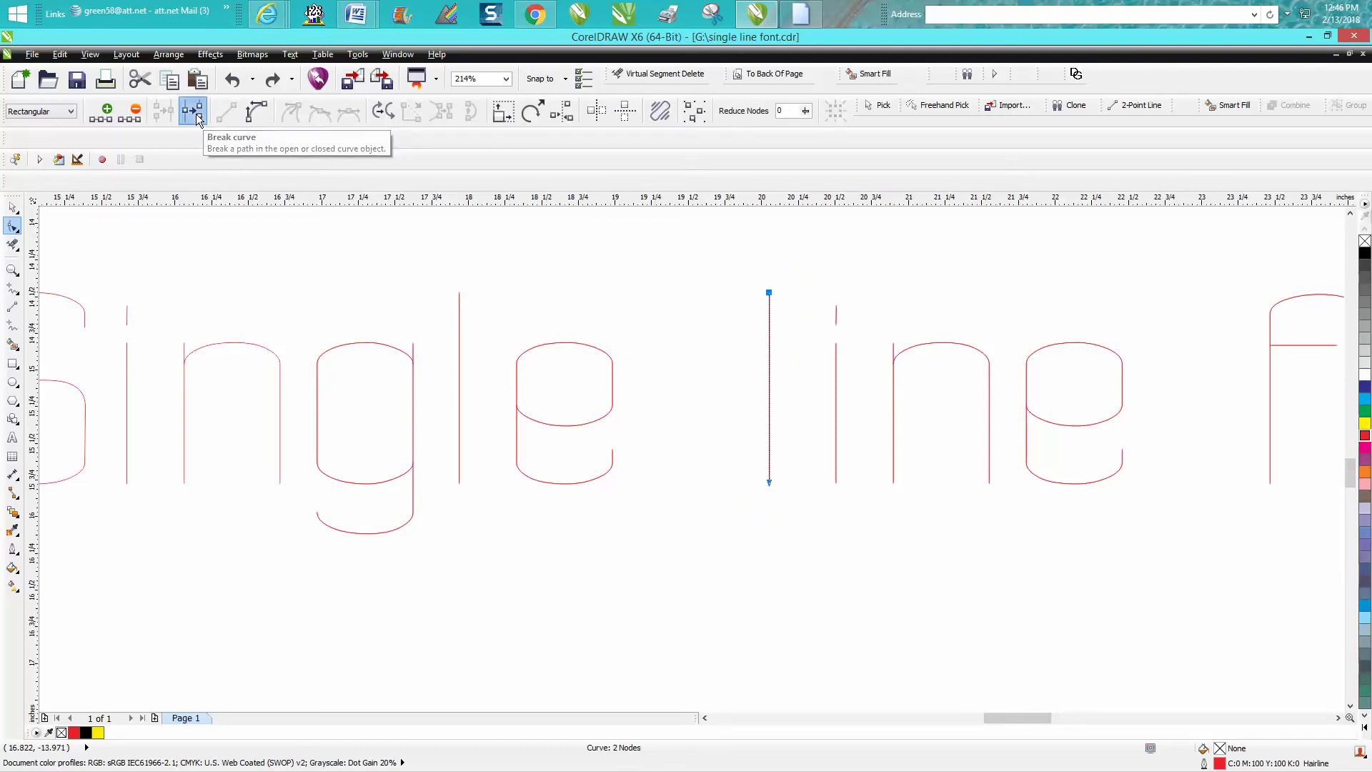
click(232, 82)
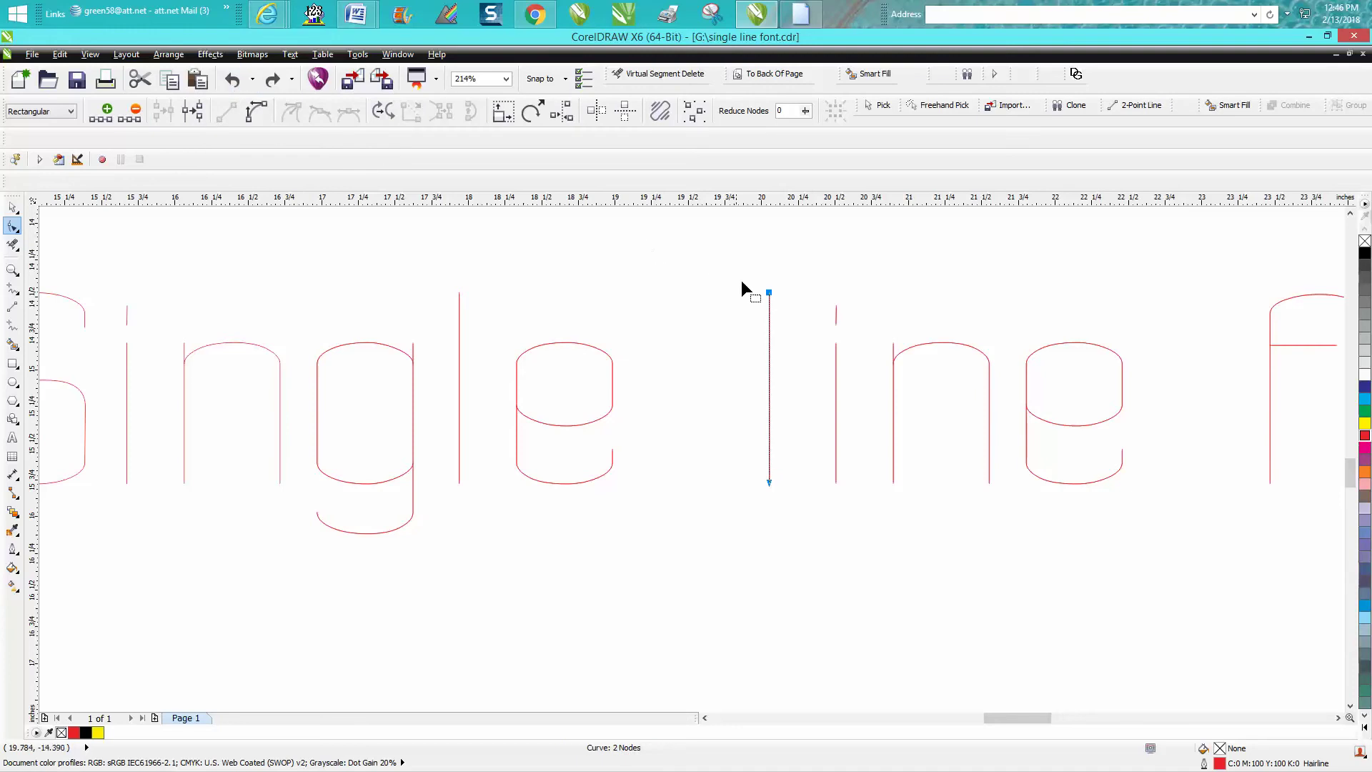
drag(758, 398, 801, 507)
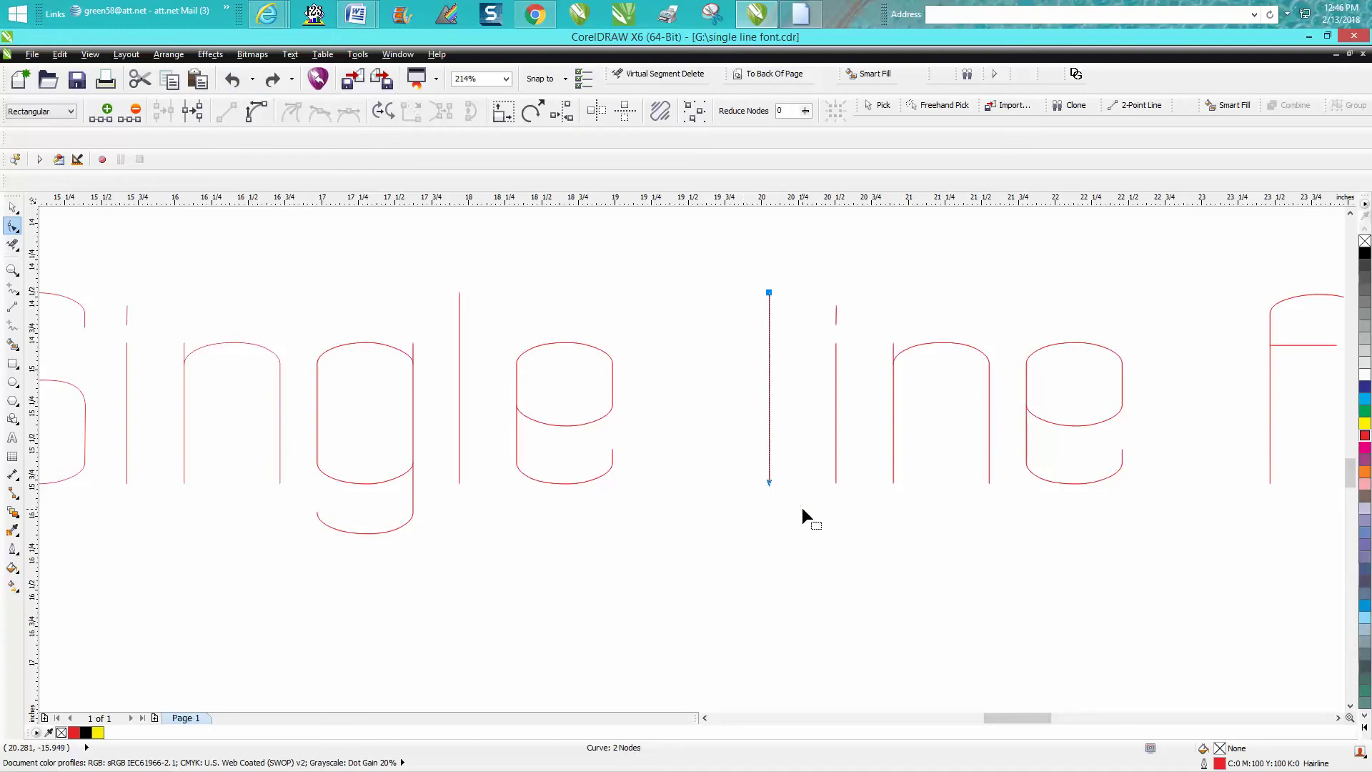
right_click(771, 481)
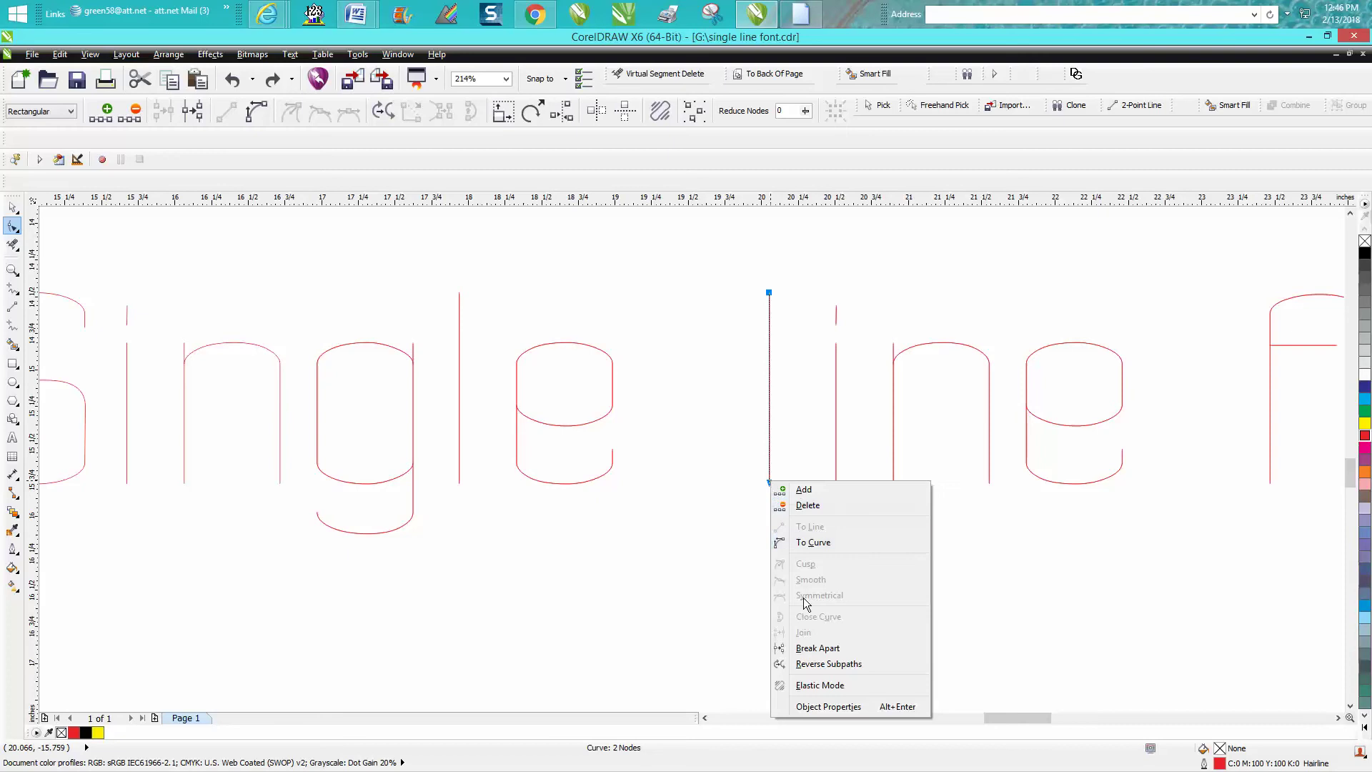
click(824, 648)
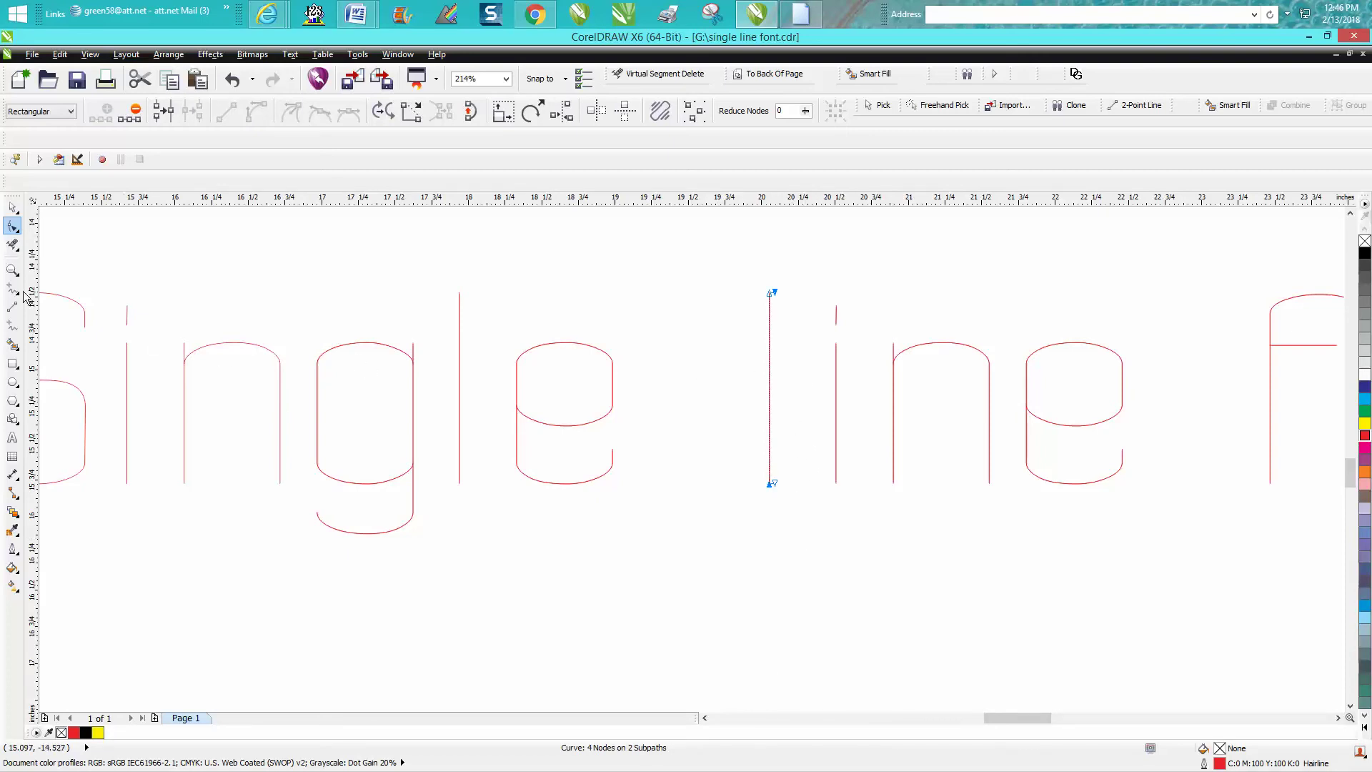
click(12, 270)
drag(714, 270, 868, 513)
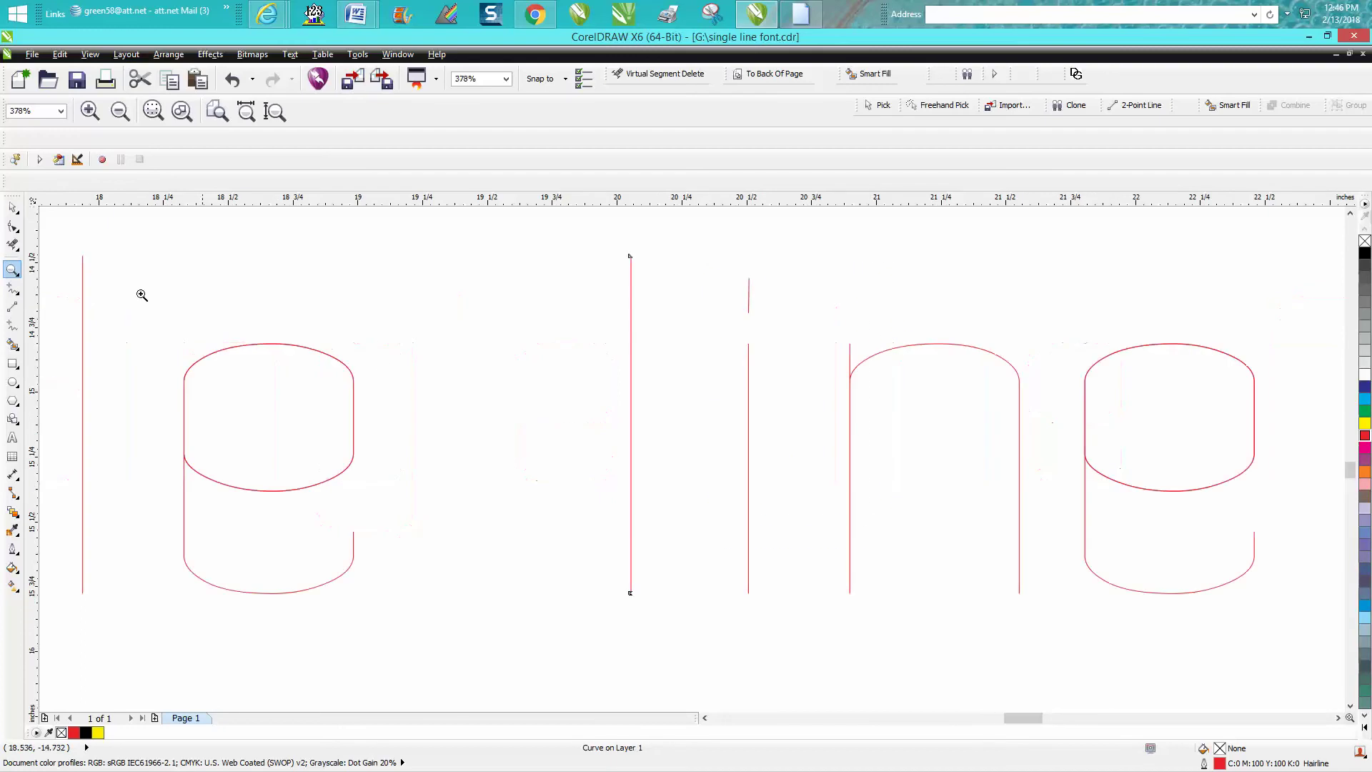
- Pull the l's doubled stroke aside and delete it, leaving a single 2-node line
click(13, 226)
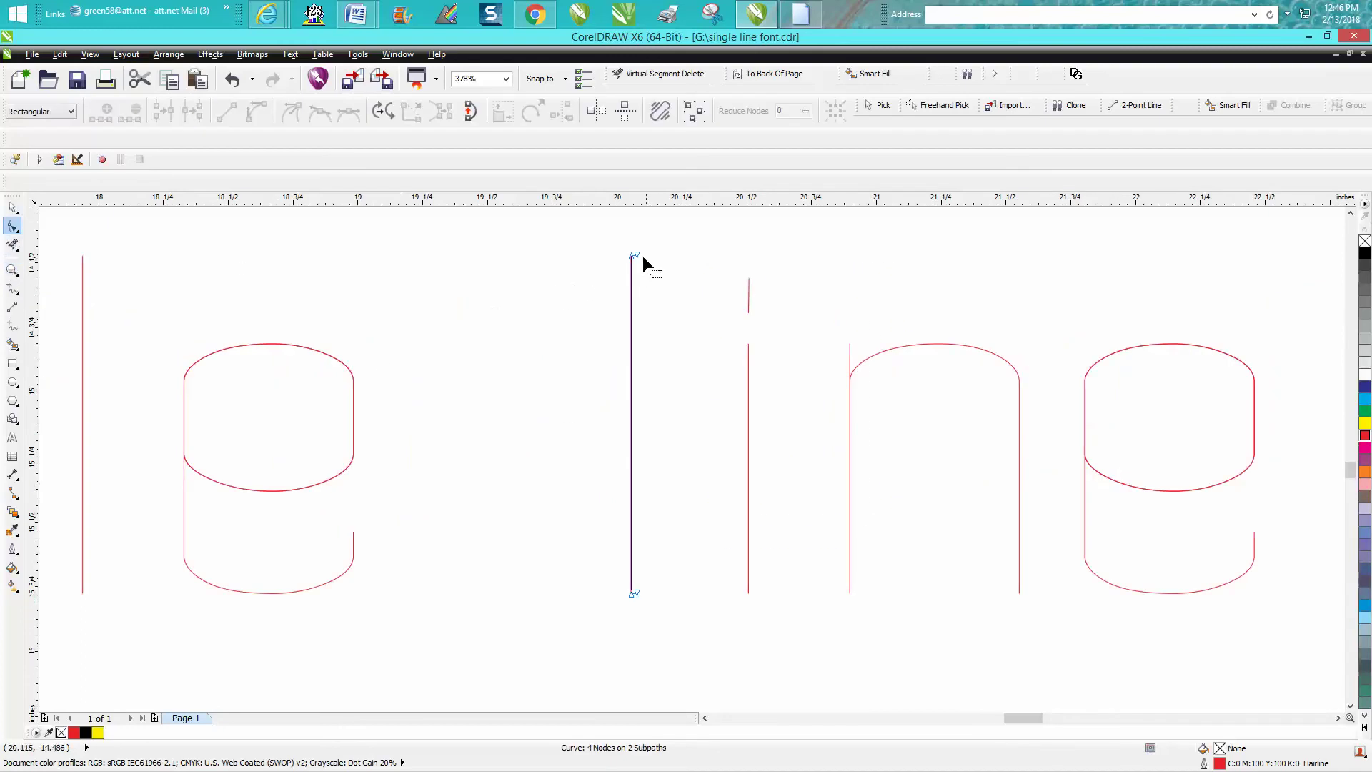
drag(635, 257, 681, 268)
drag(637, 591, 676, 590)
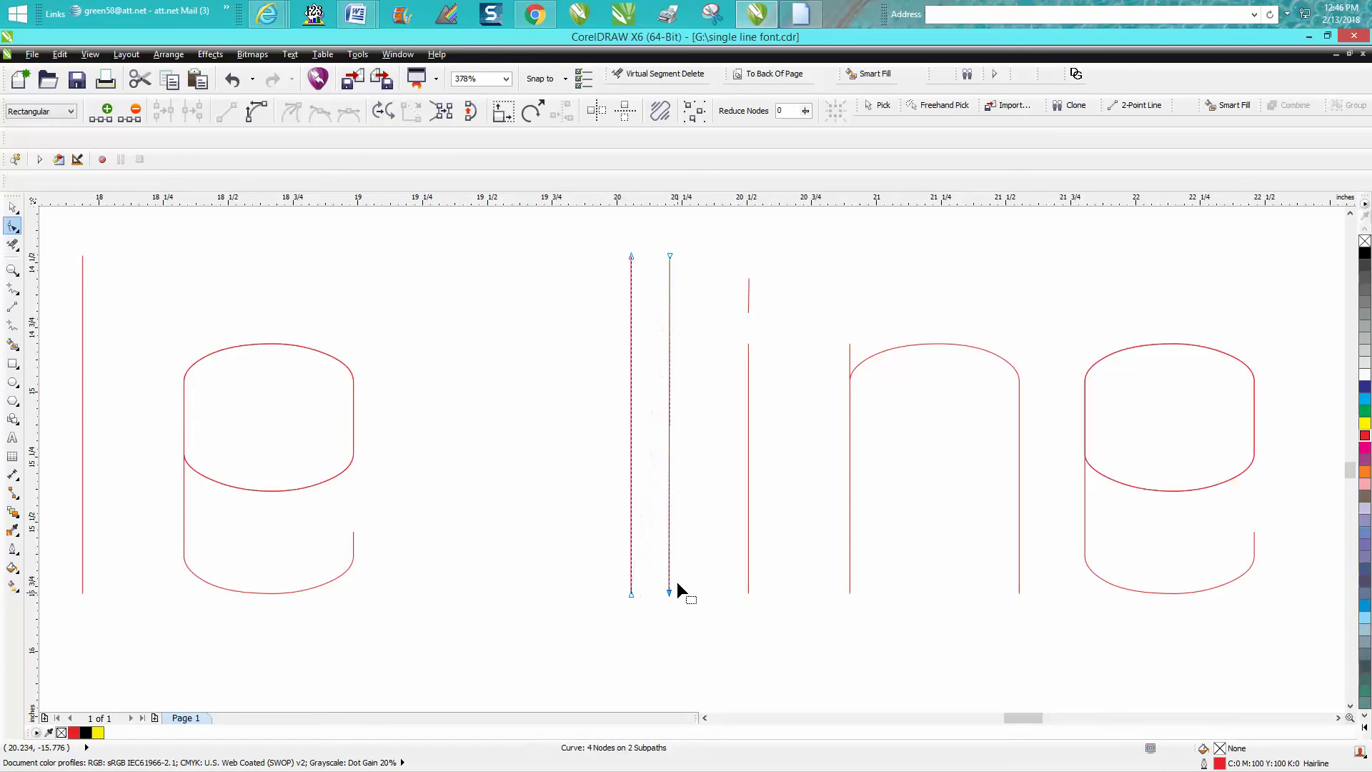
drag(652, 233, 697, 626)
key(Delete)
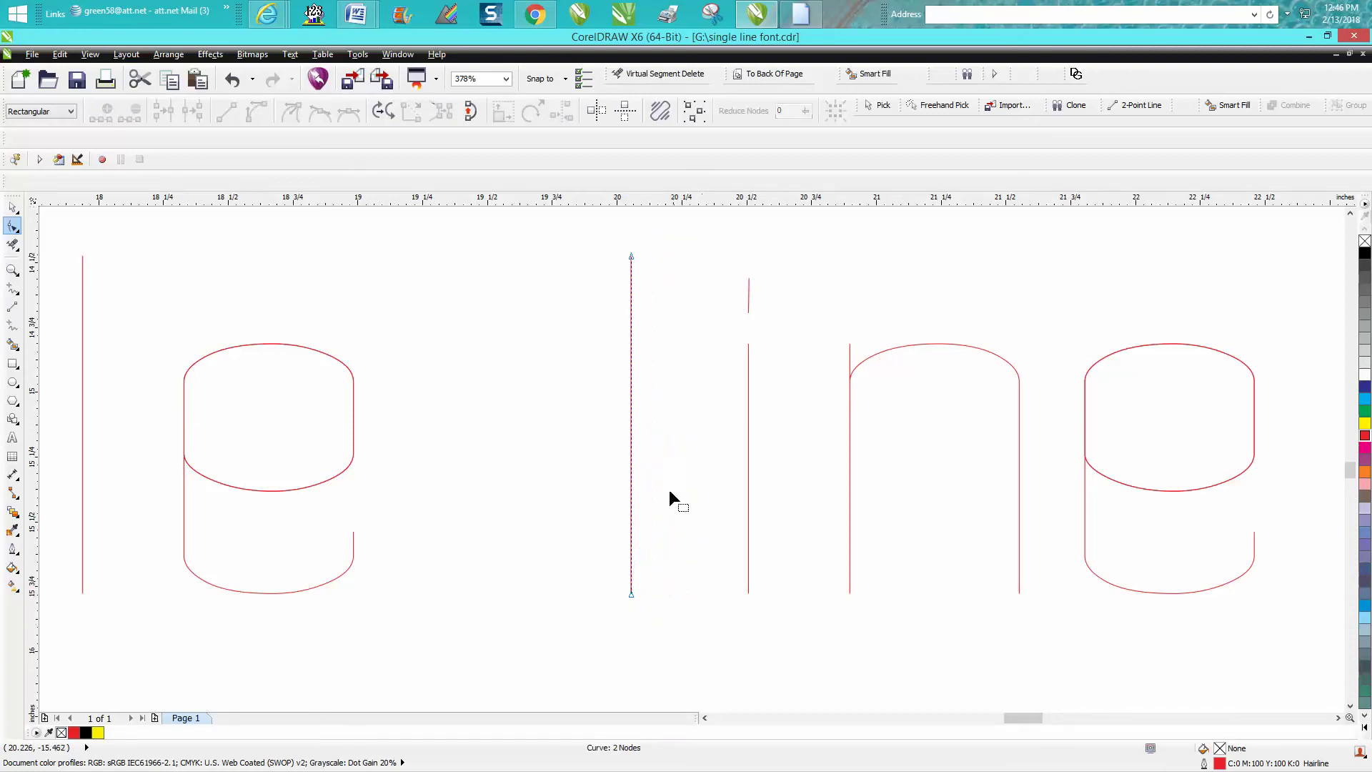
- Deselect the l and select the long stem of the i
click(12, 207)
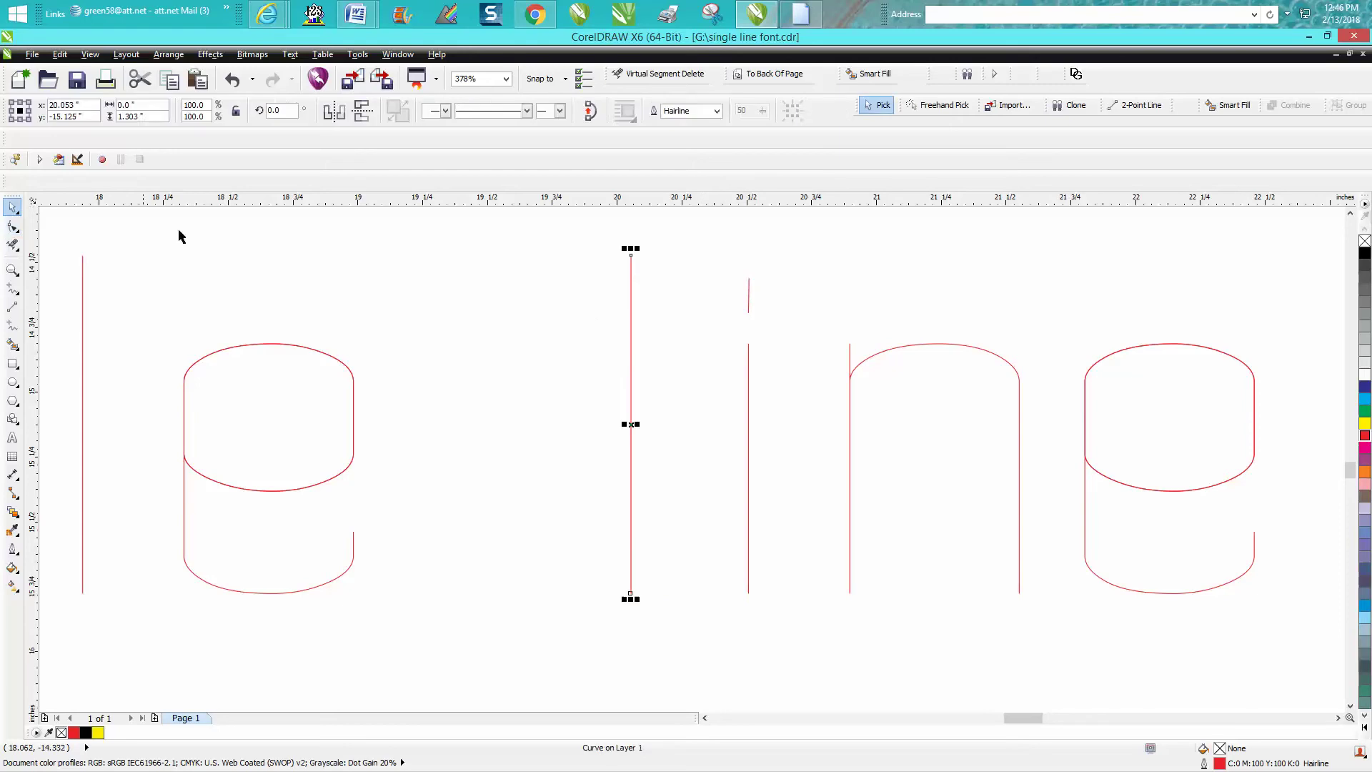
click(594, 321)
click(748, 387)
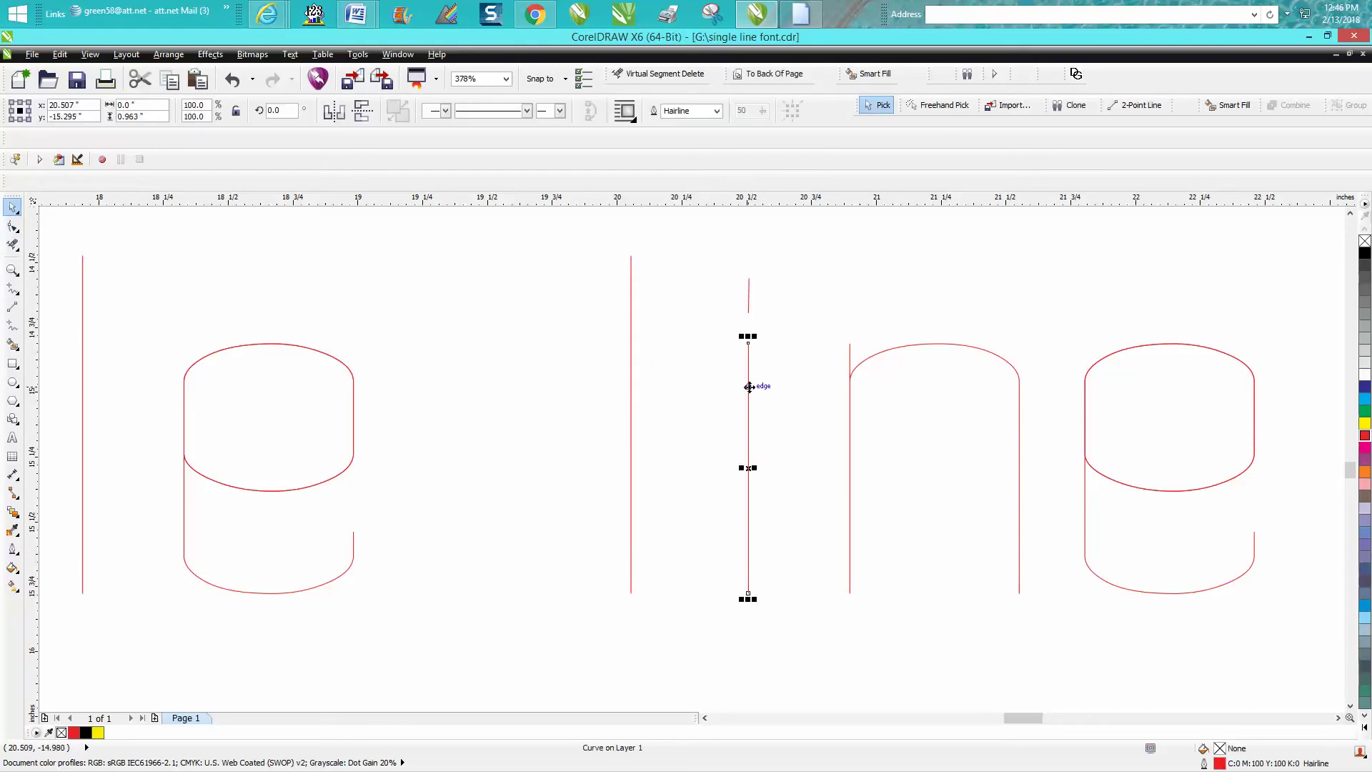
- Break the i's stem apart at its nodes and delete its duplicate segment
click(13, 227)
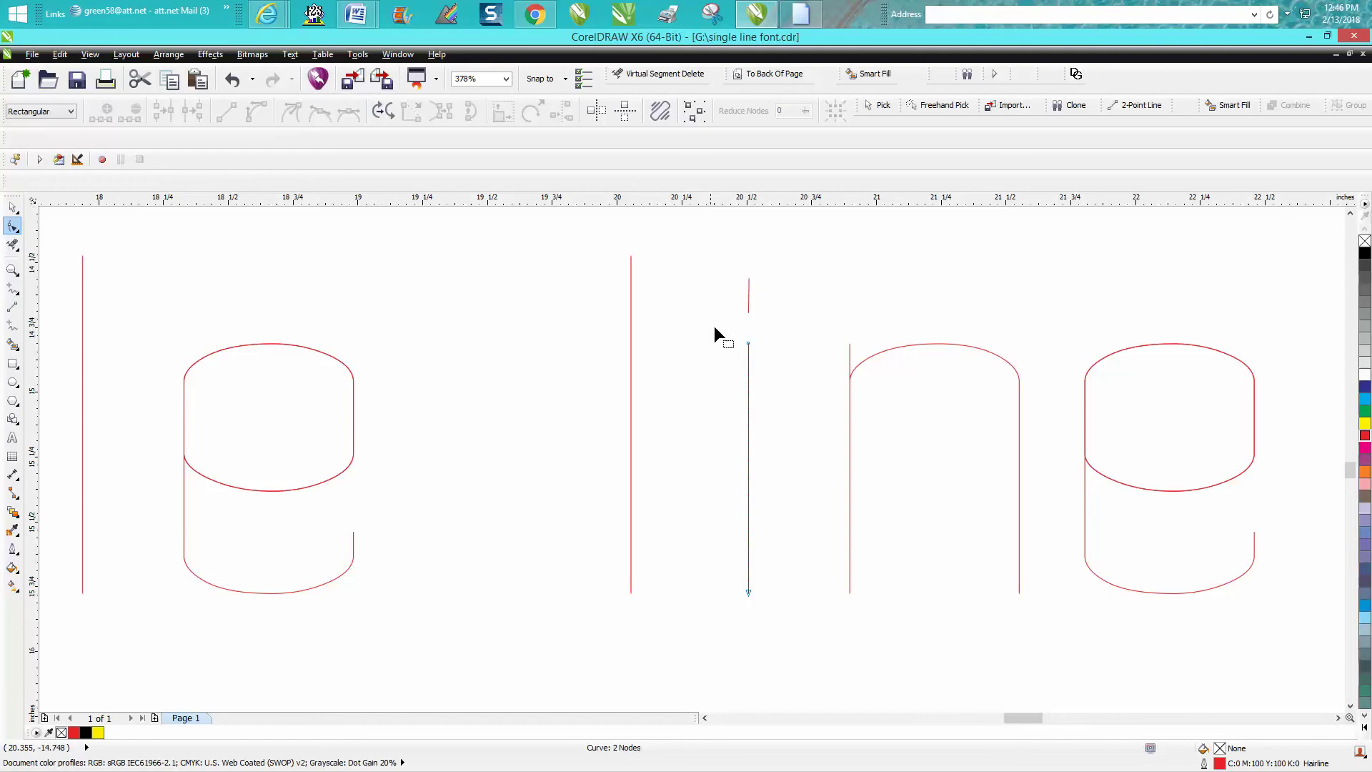
drag(730, 328, 769, 619)
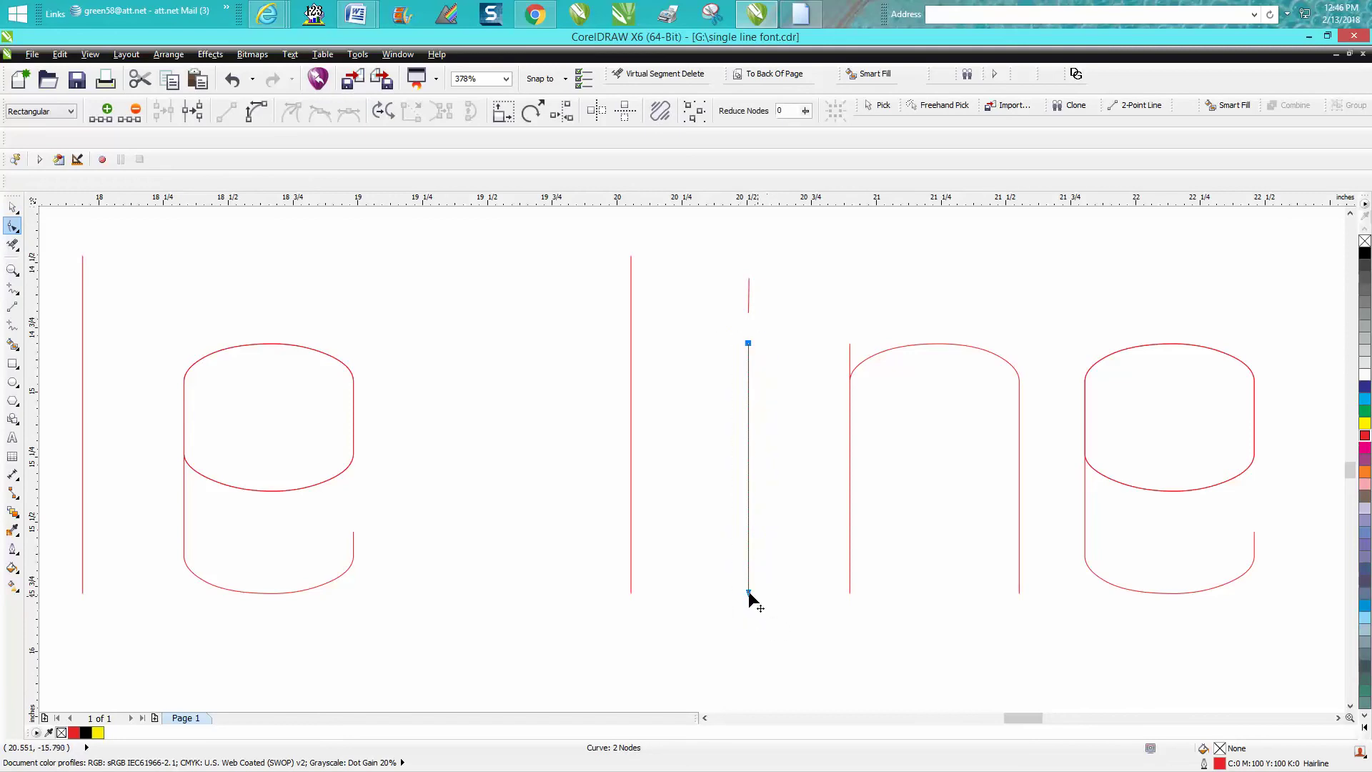
right_click(749, 593)
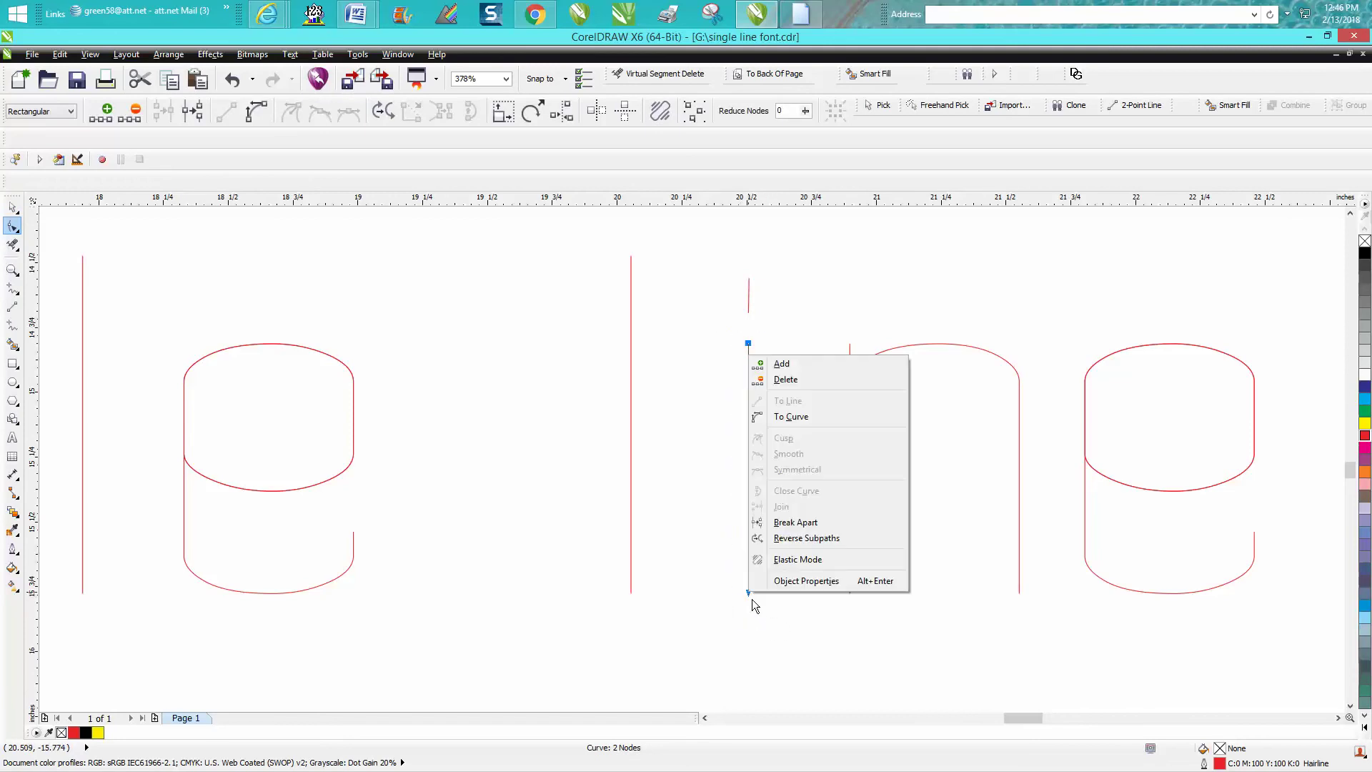
click(795, 526)
drag(754, 593, 783, 592)
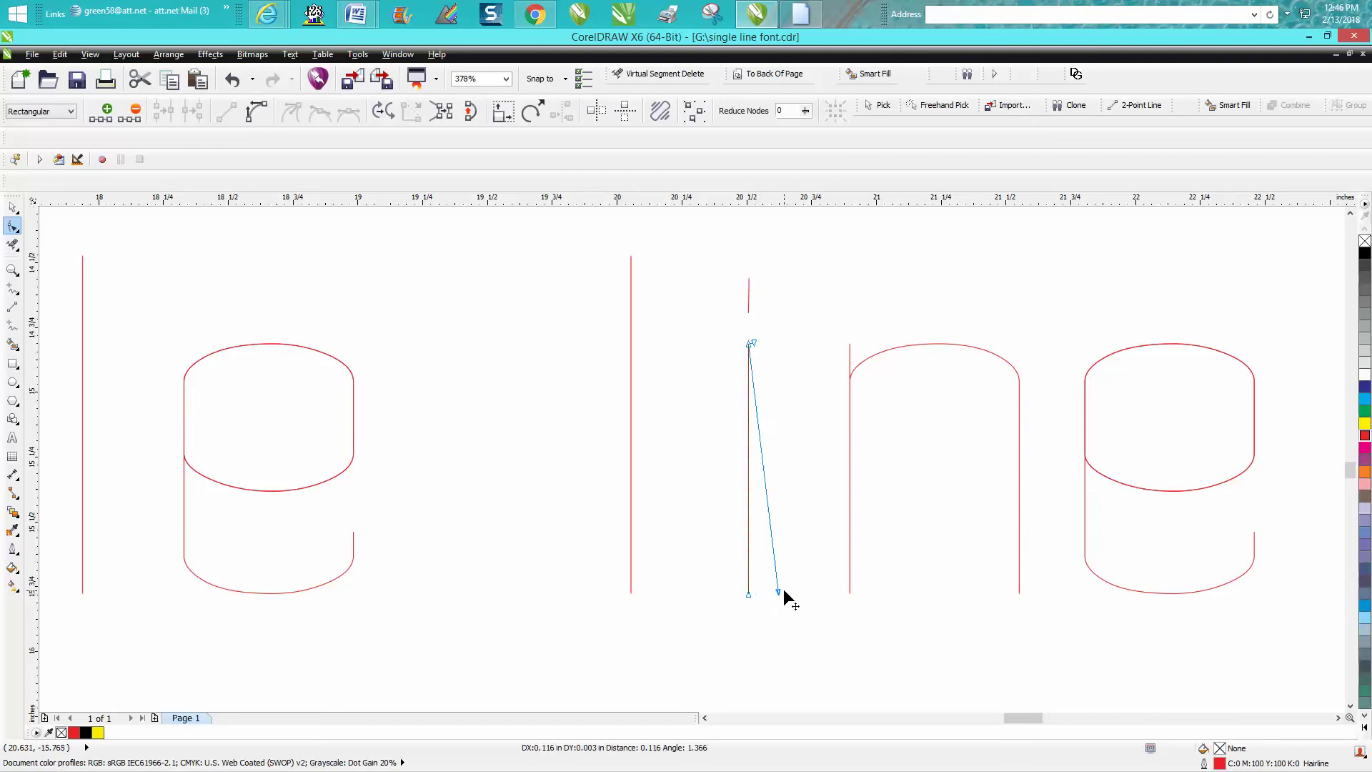
drag(754, 344, 808, 619)
key(Delete)
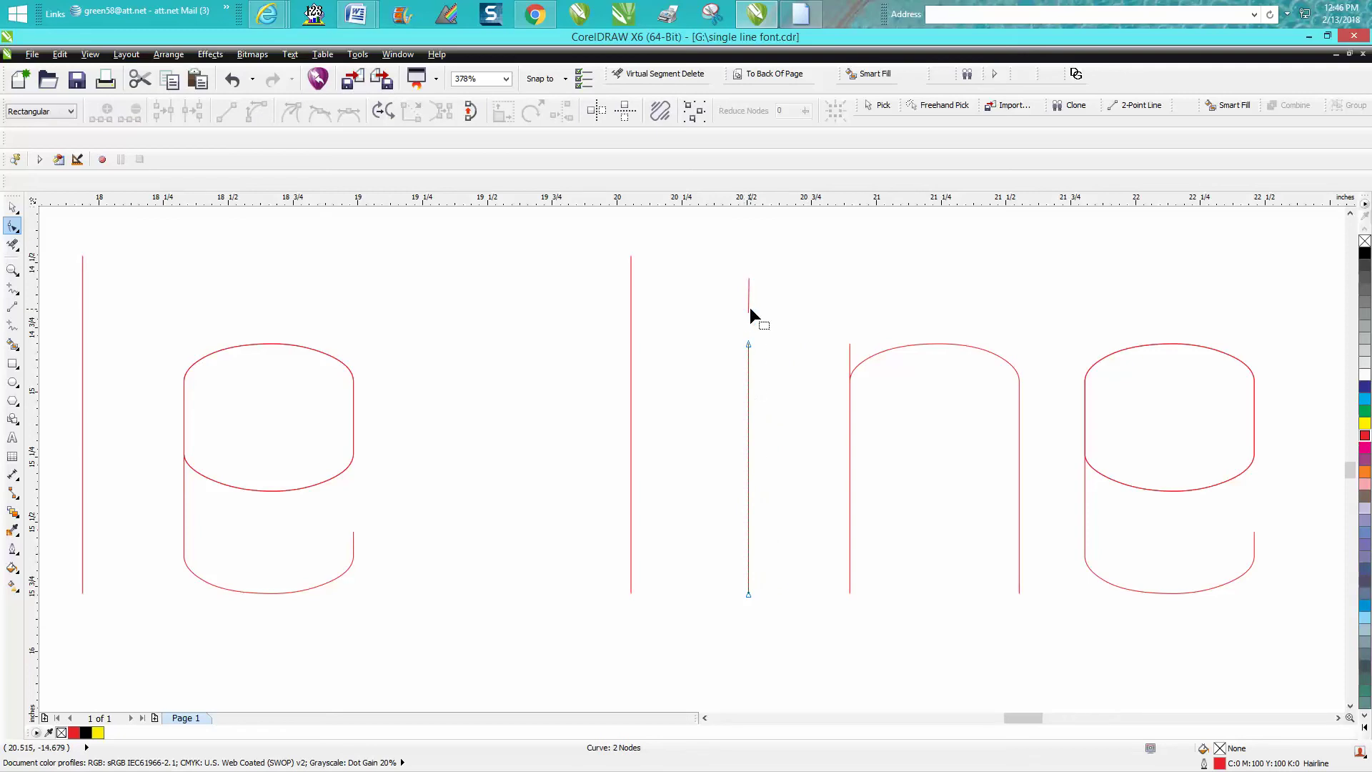
- Delete the duplicate segment of the i's dot, leaving a single 2-node line, then select the n
click(748, 307)
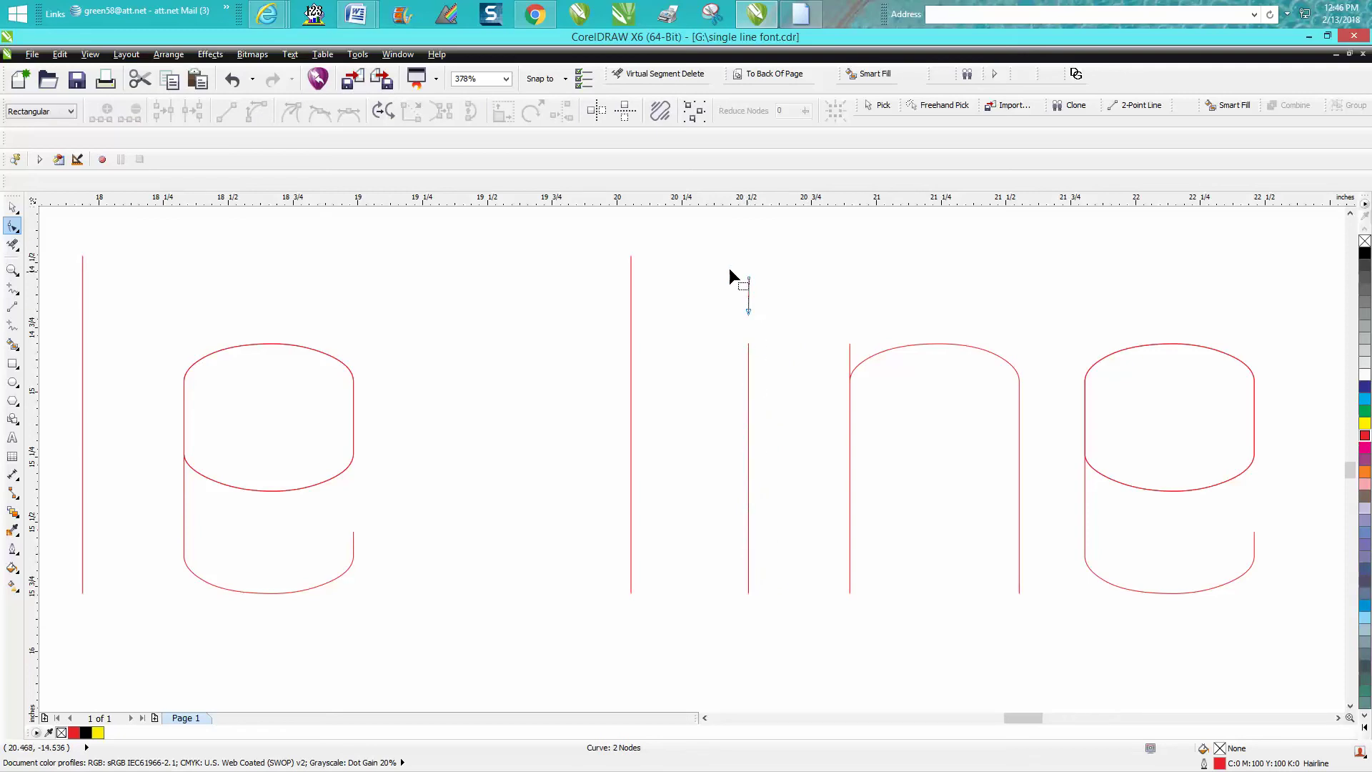
right_click(748, 310)
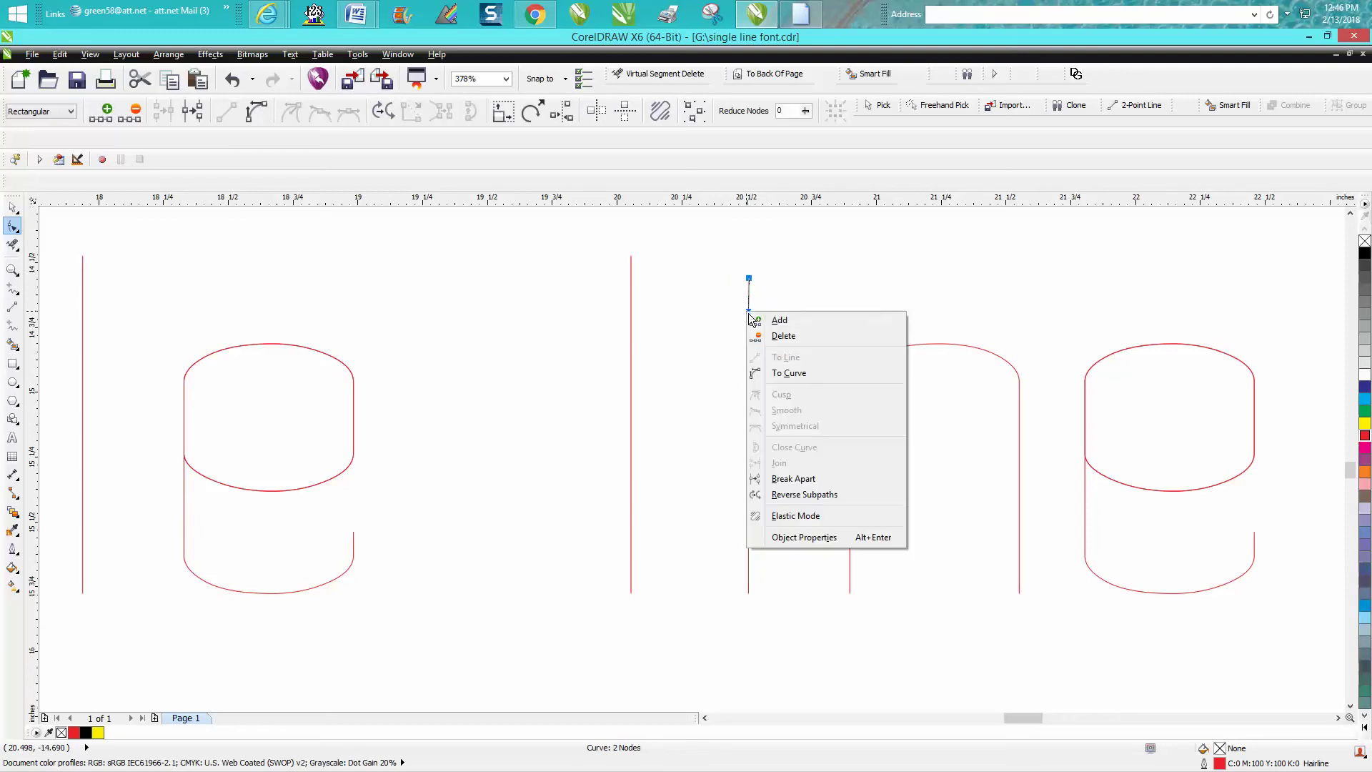
click(808, 494)
click(750, 277)
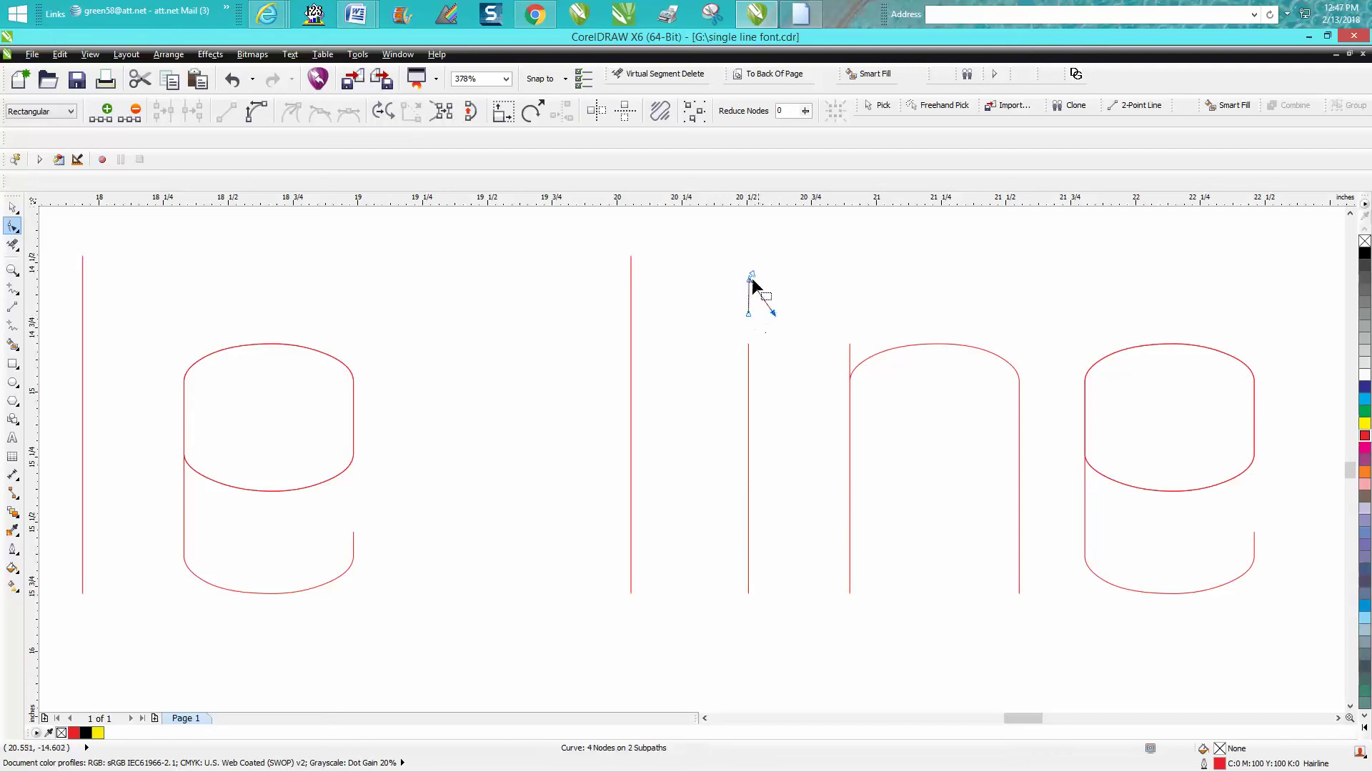
drag(752, 275, 795, 336)
key(Delete)
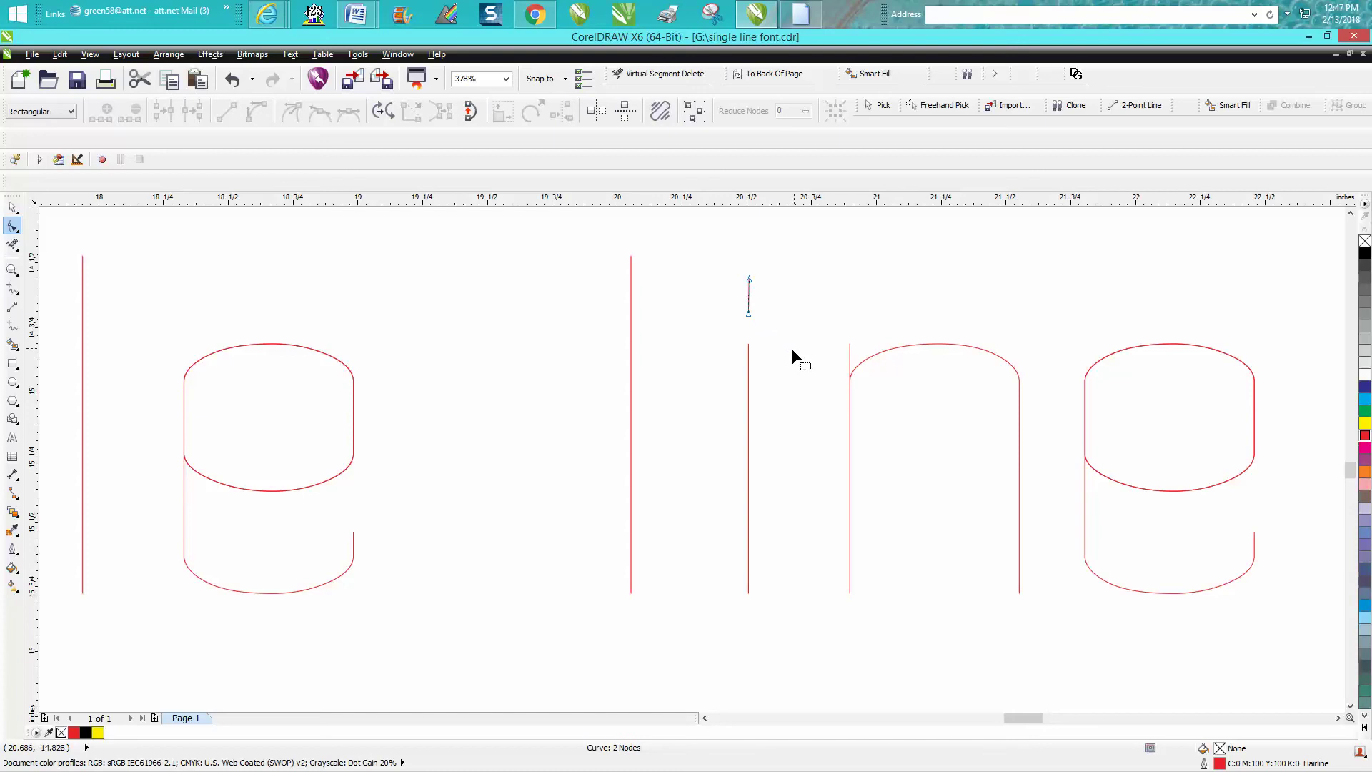
key(space)
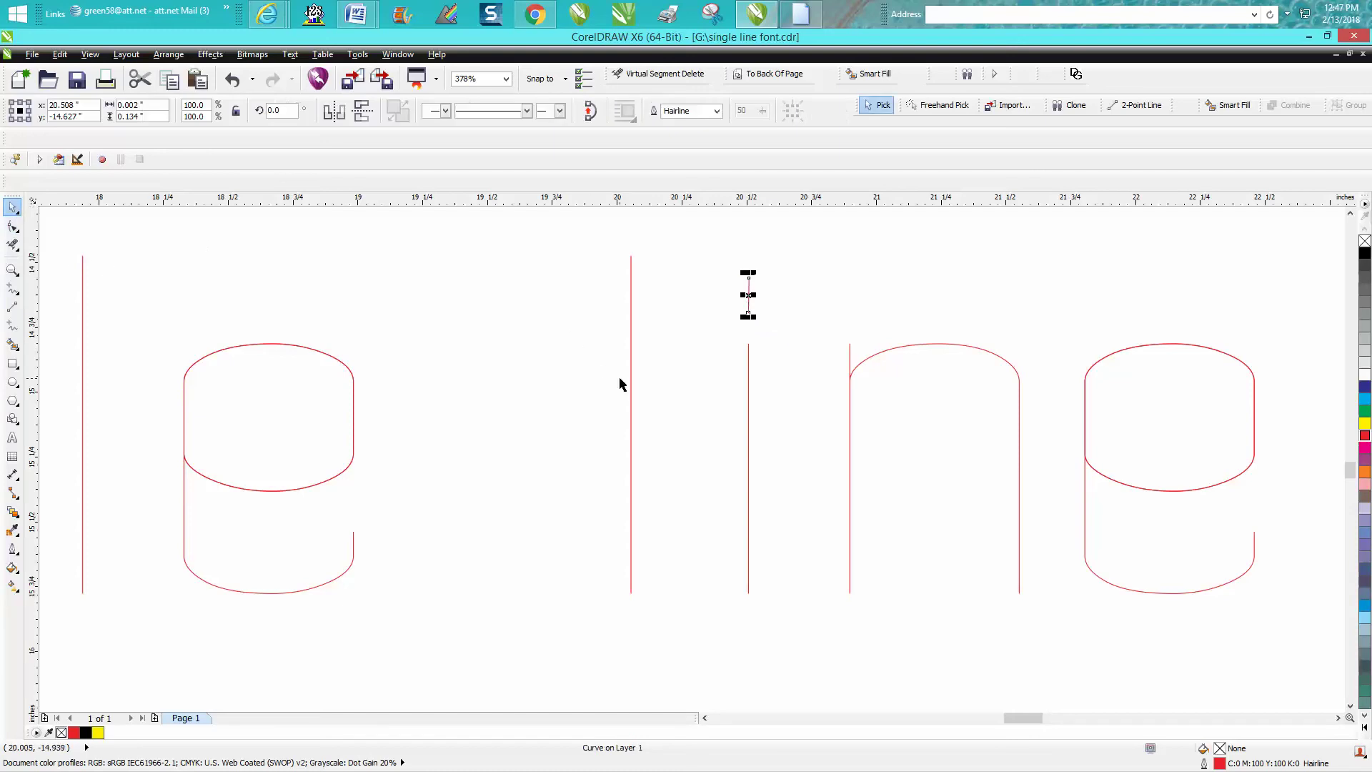
click(857, 372)
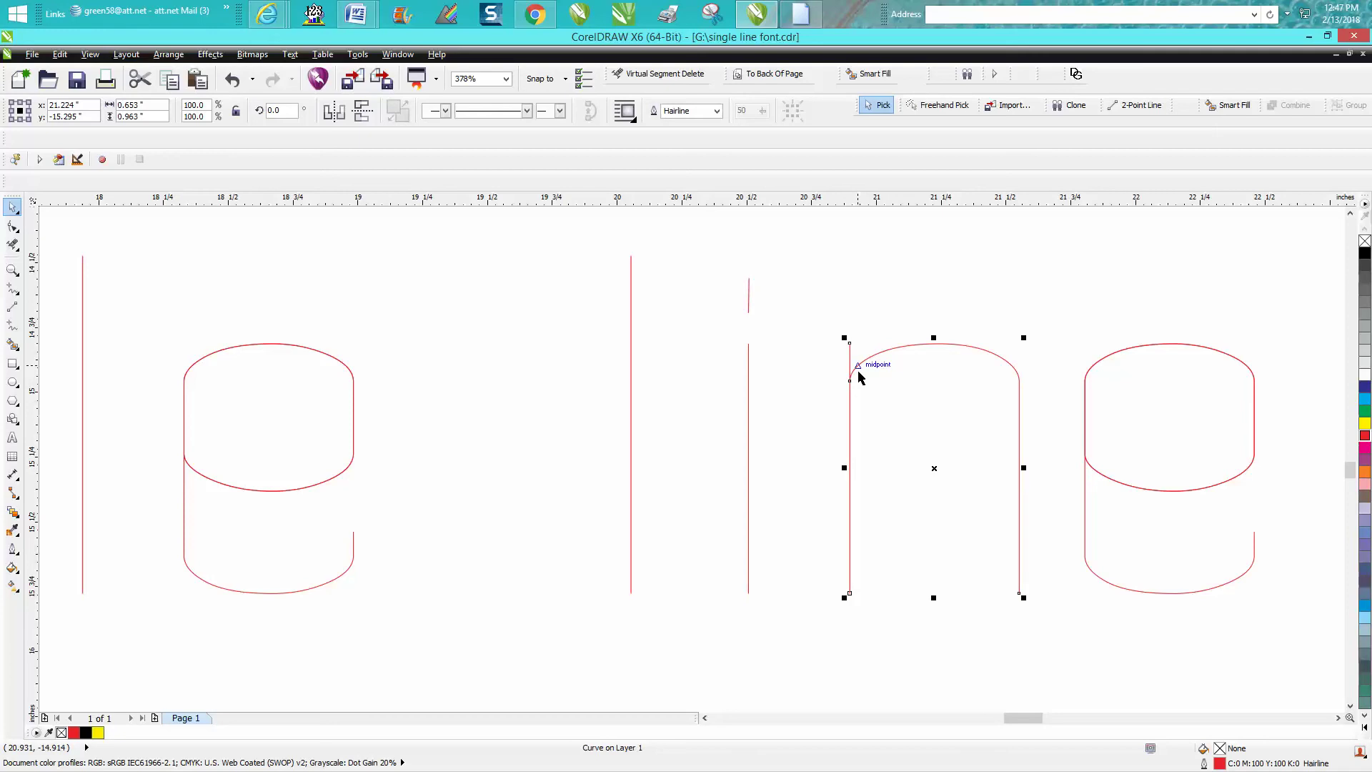
- Break the n at every node and drag its duplicate legs and arch pieces aside
click(13, 225)
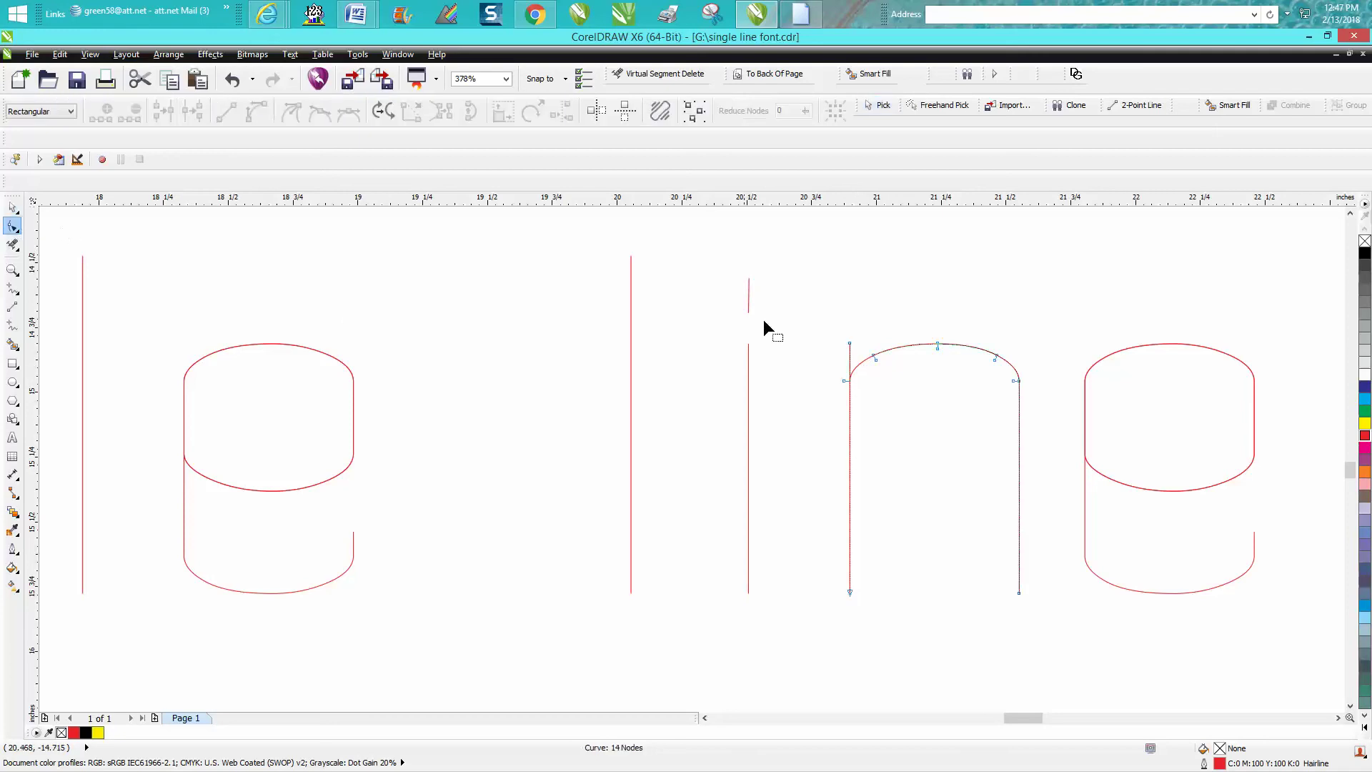
drag(808, 310, 1049, 636)
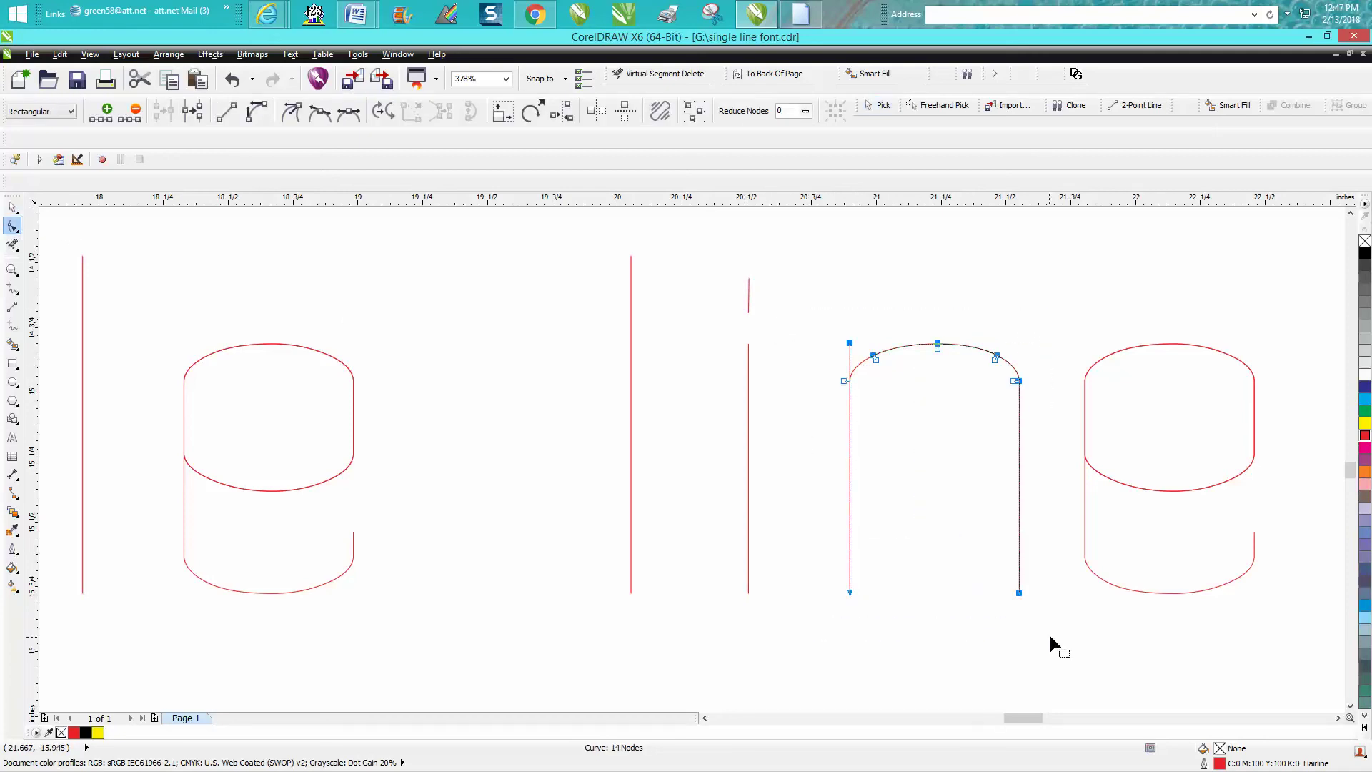
click(192, 112)
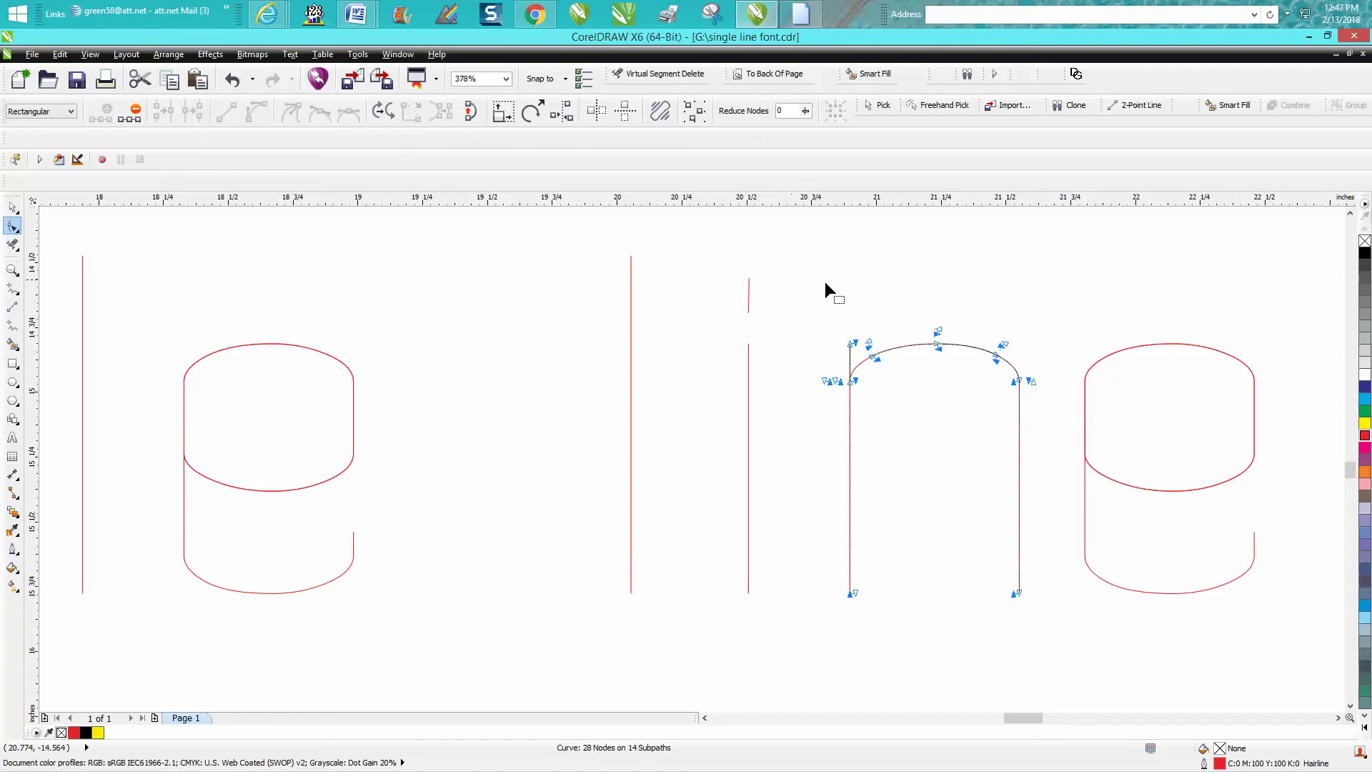
drag(856, 595, 898, 591)
drag(1016, 593, 958, 593)
drag(919, 384, 986, 395)
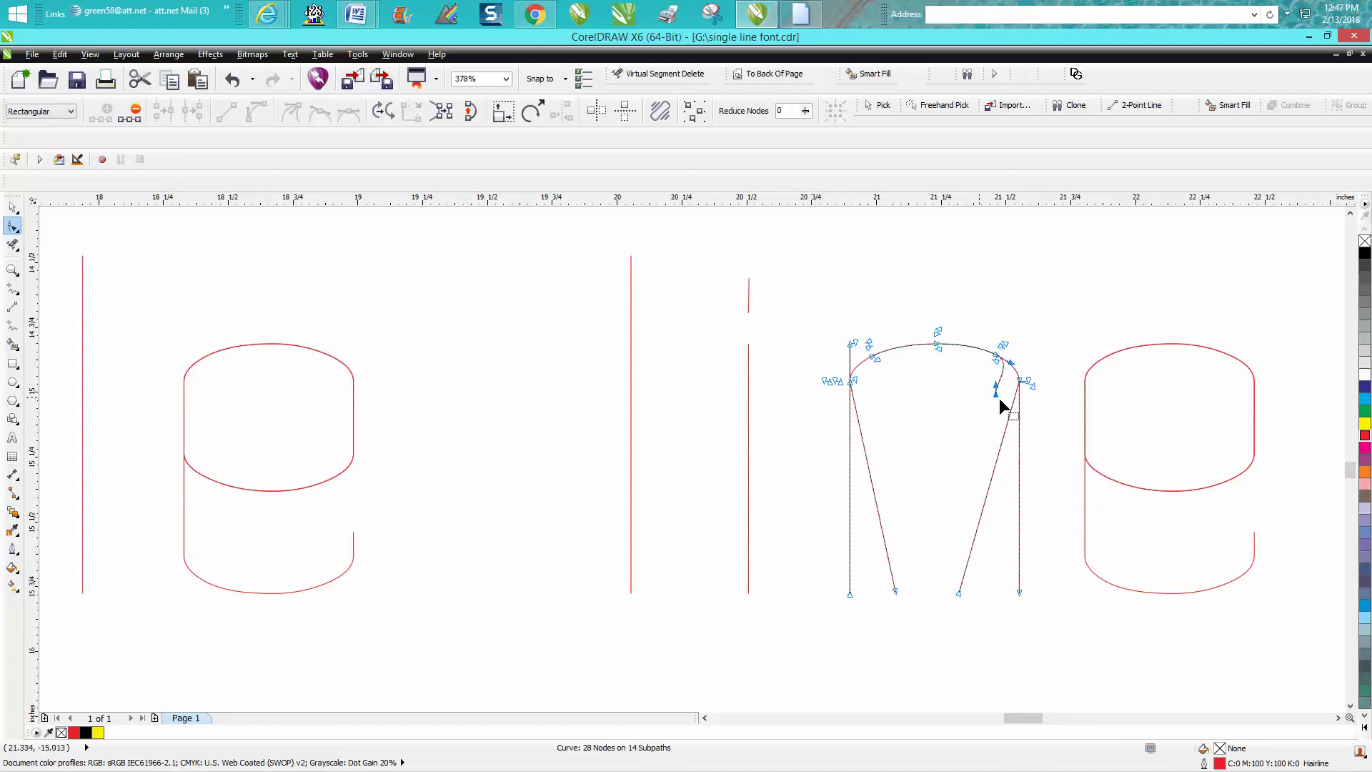
drag(994, 383, 933, 346)
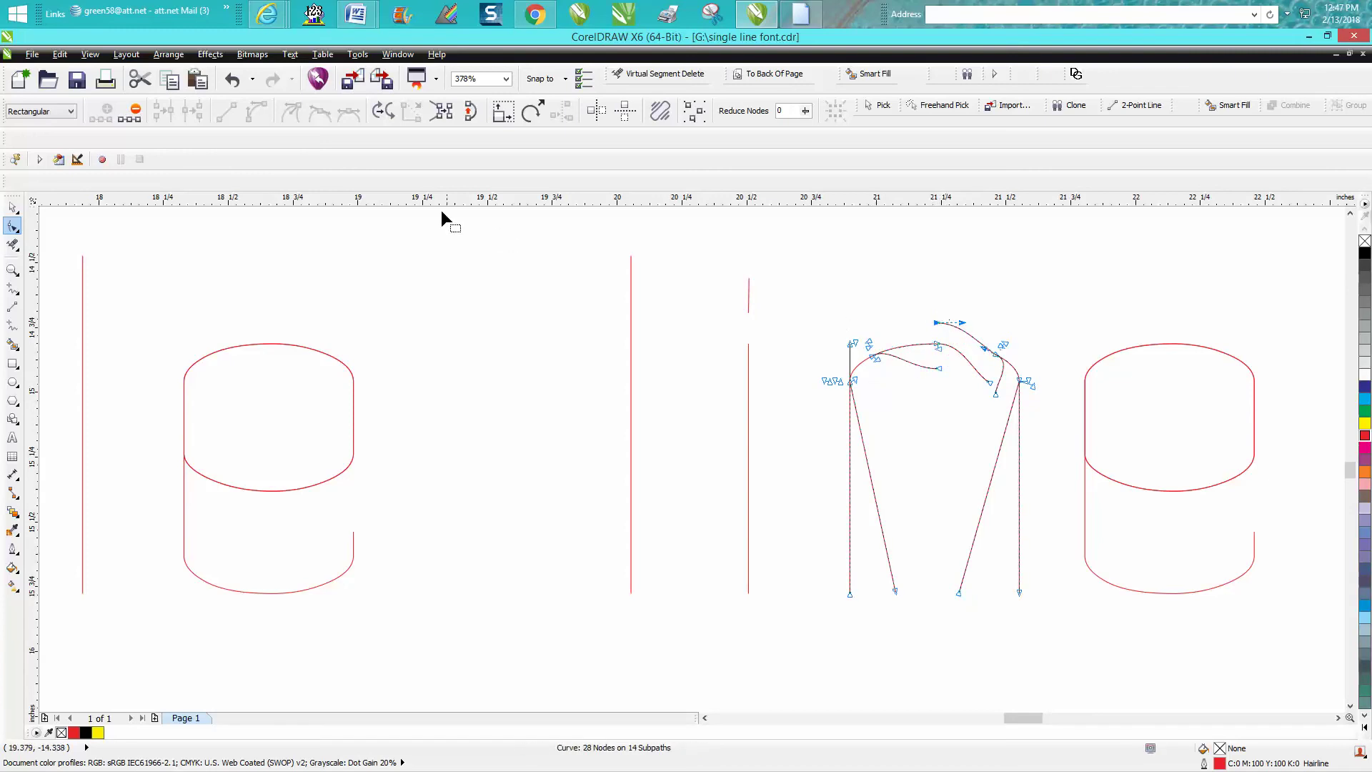
- Delete the n's duplicate left leg and duplicate slanted right leg
click(243, 83)
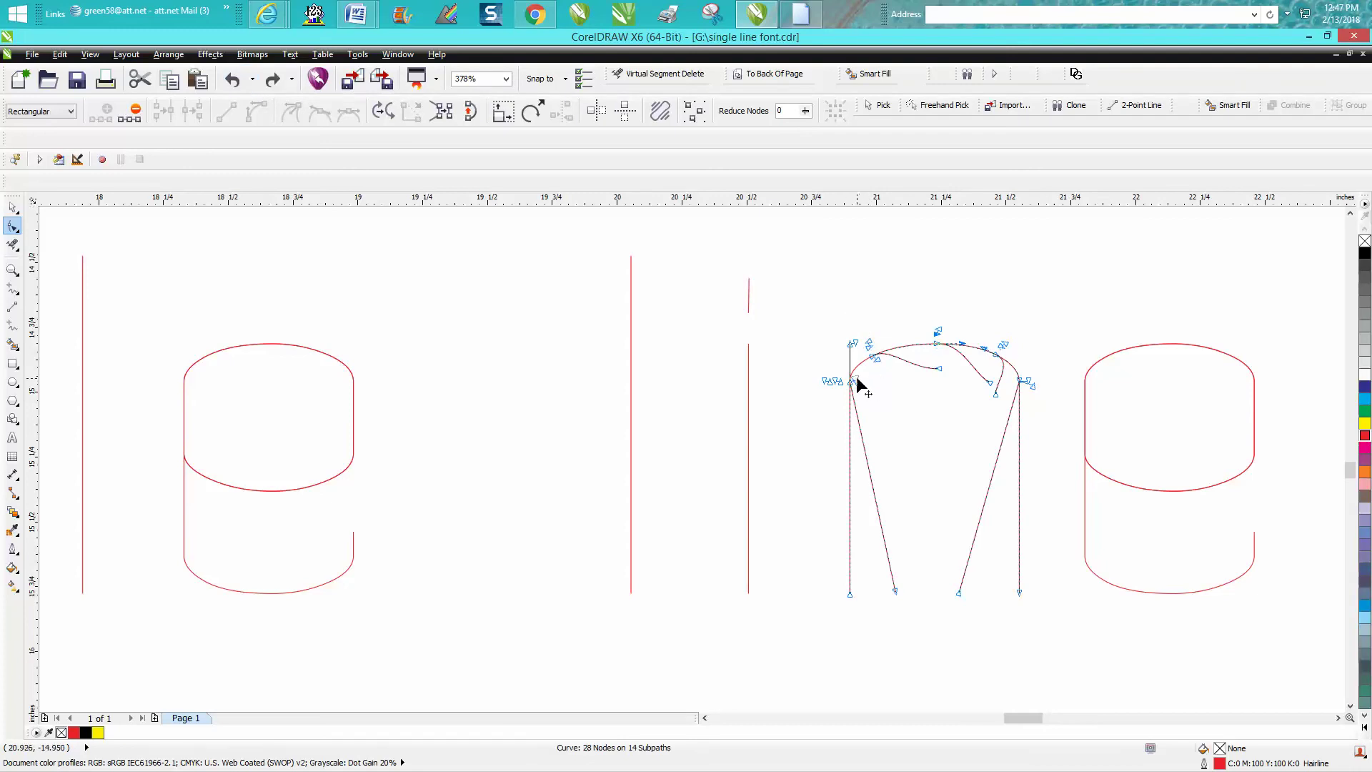
drag(856, 377, 917, 622)
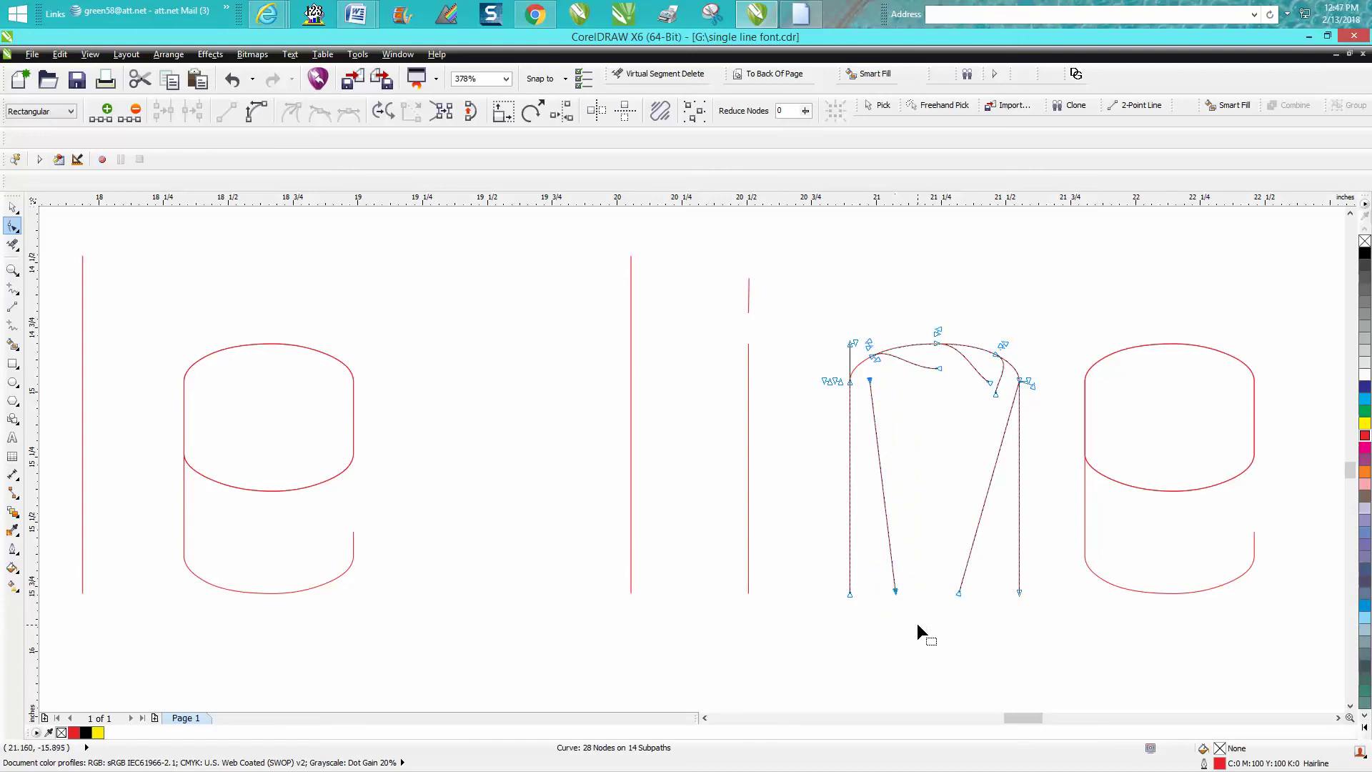
key(Delete)
drag(1023, 386, 984, 422)
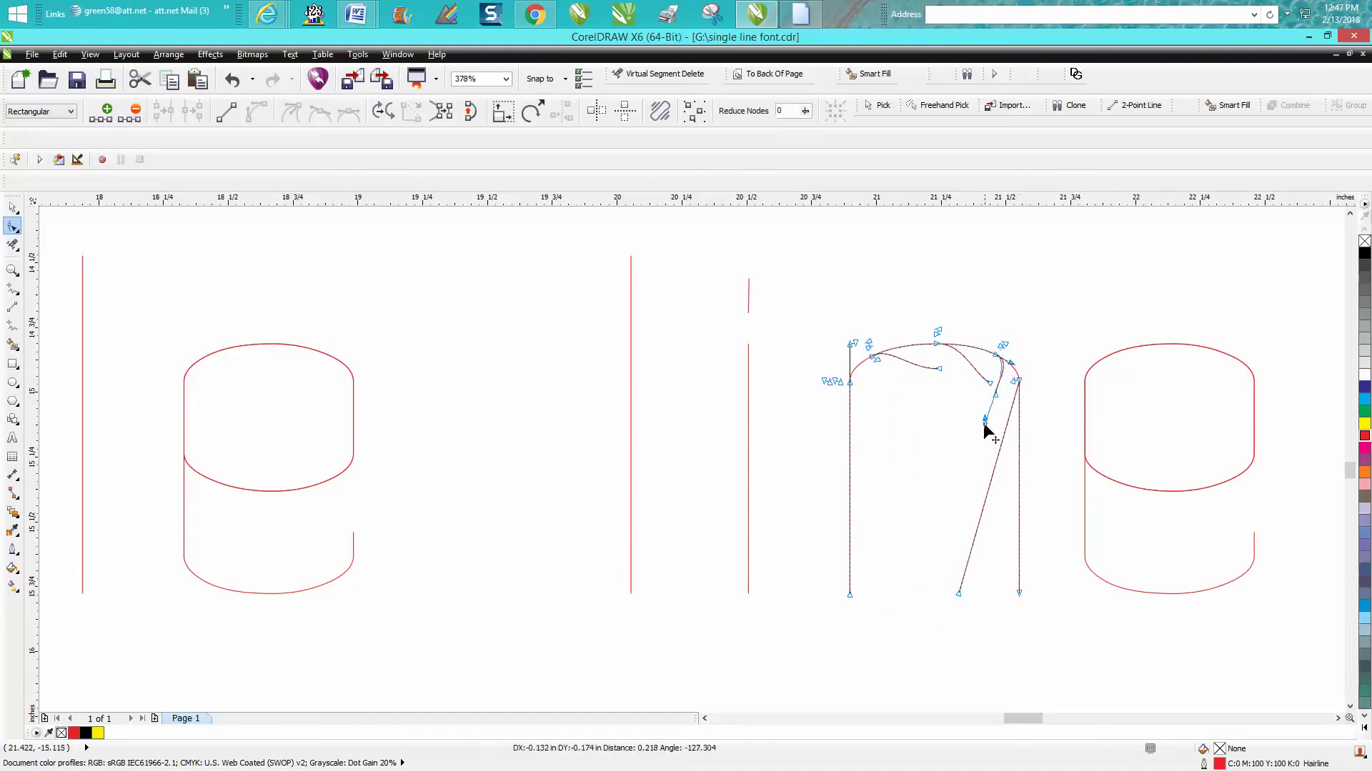
click(232, 80)
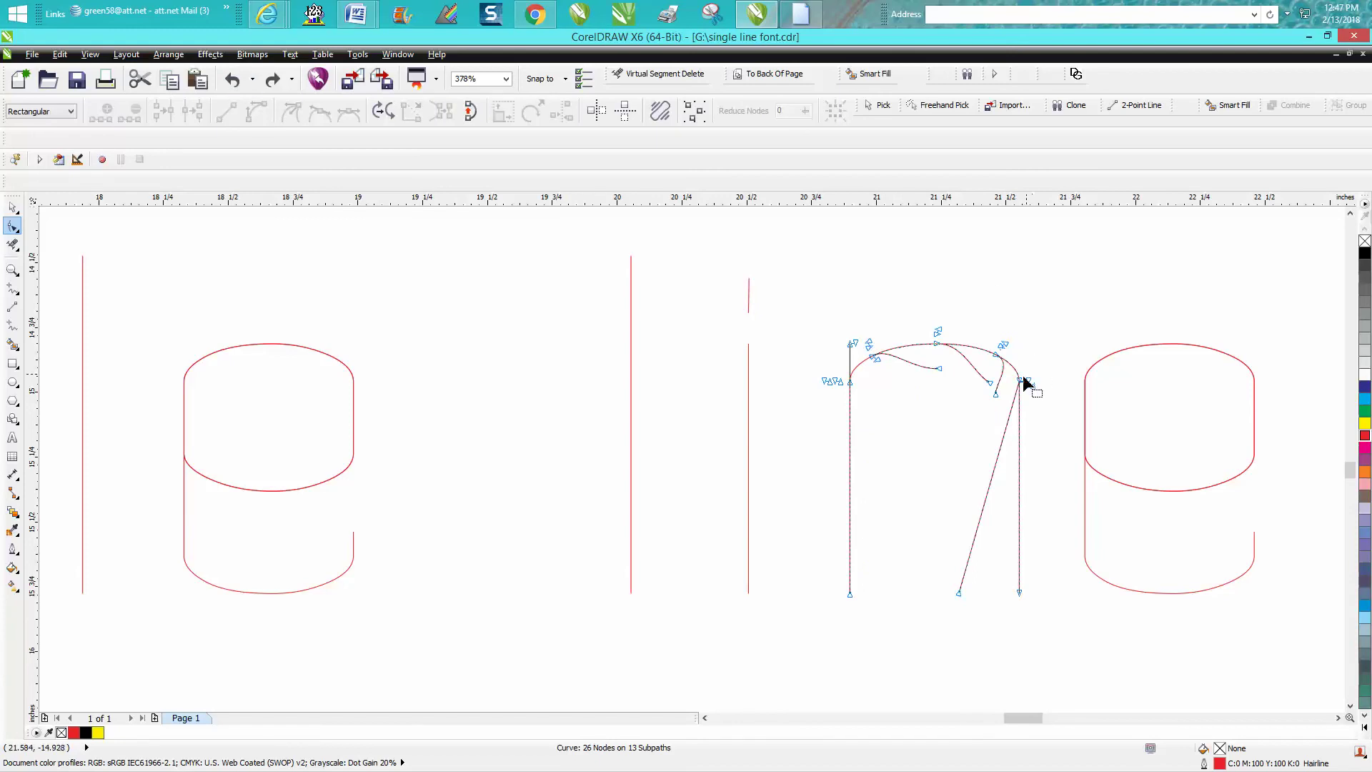
drag(1016, 400, 1002, 405)
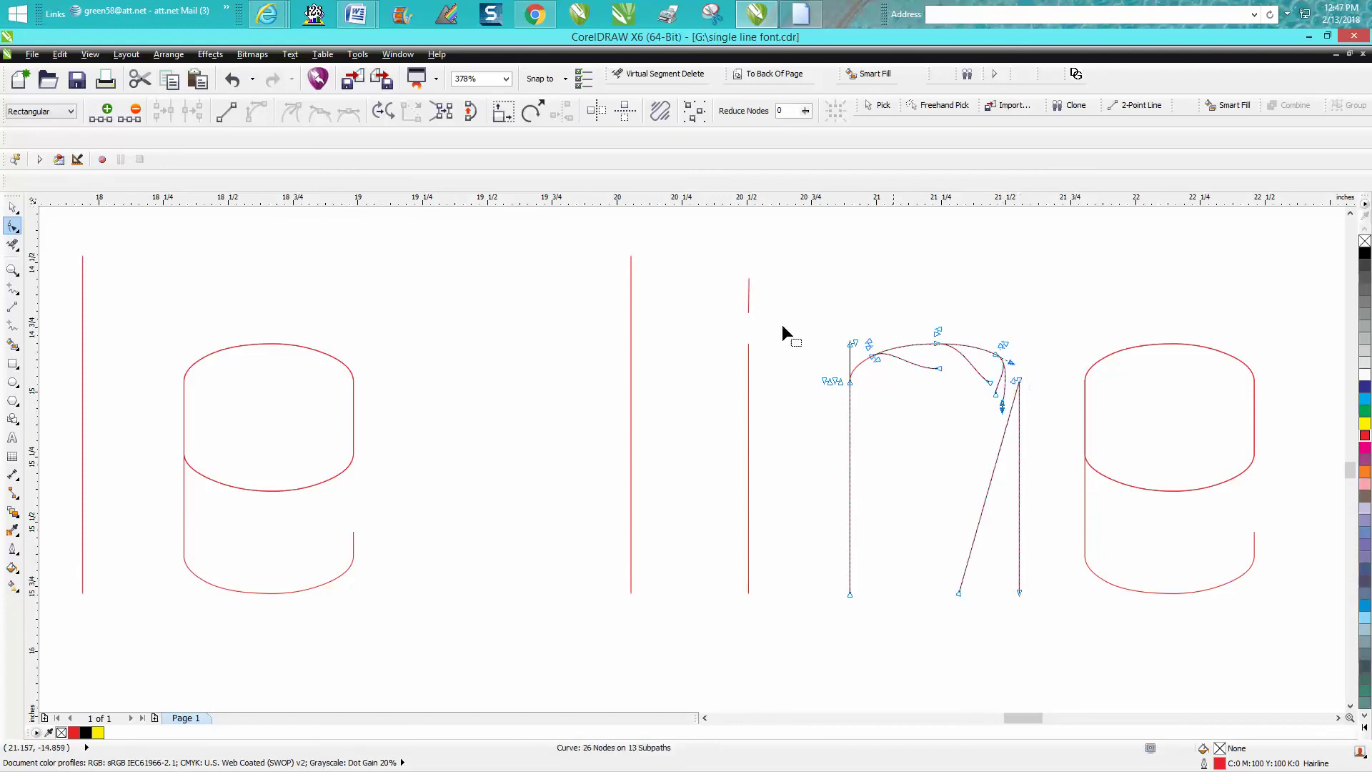
click(232, 80)
drag(1029, 386, 1049, 411)
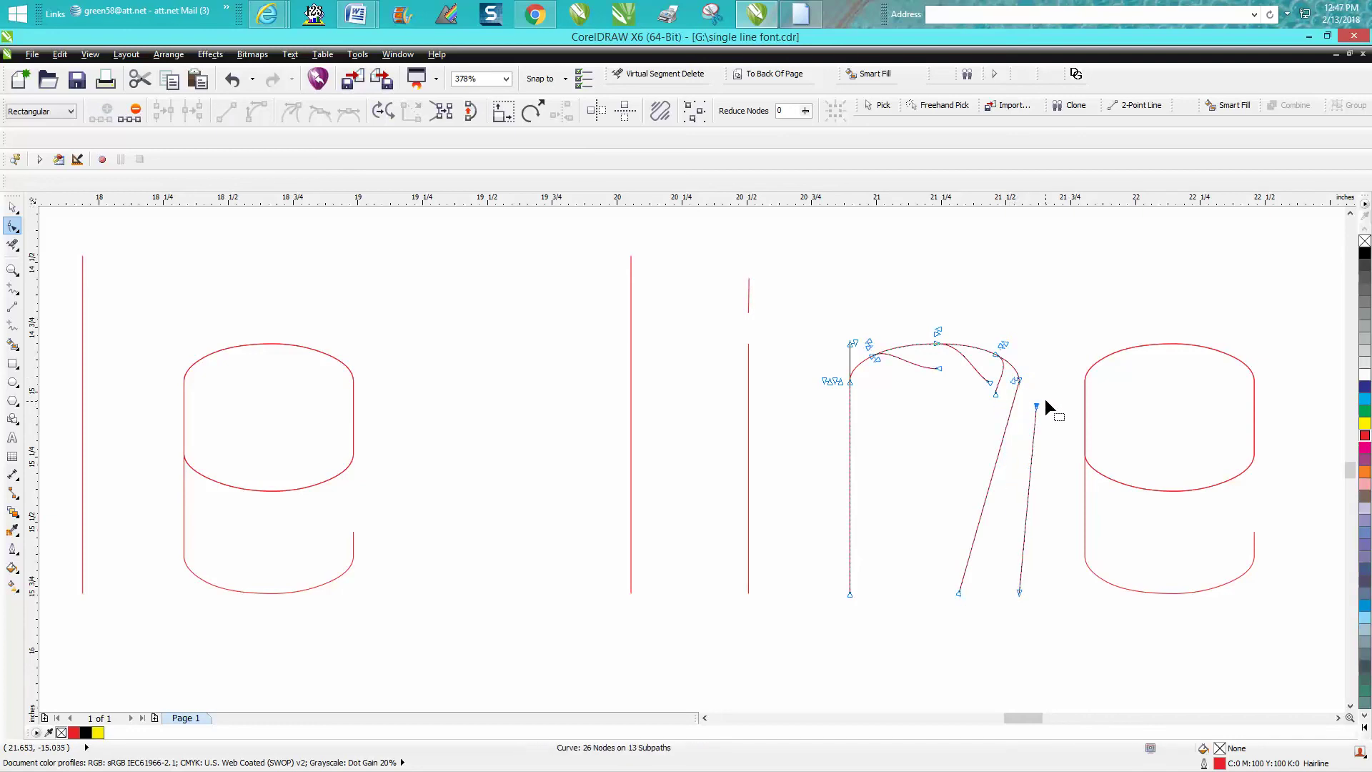
click(231, 80)
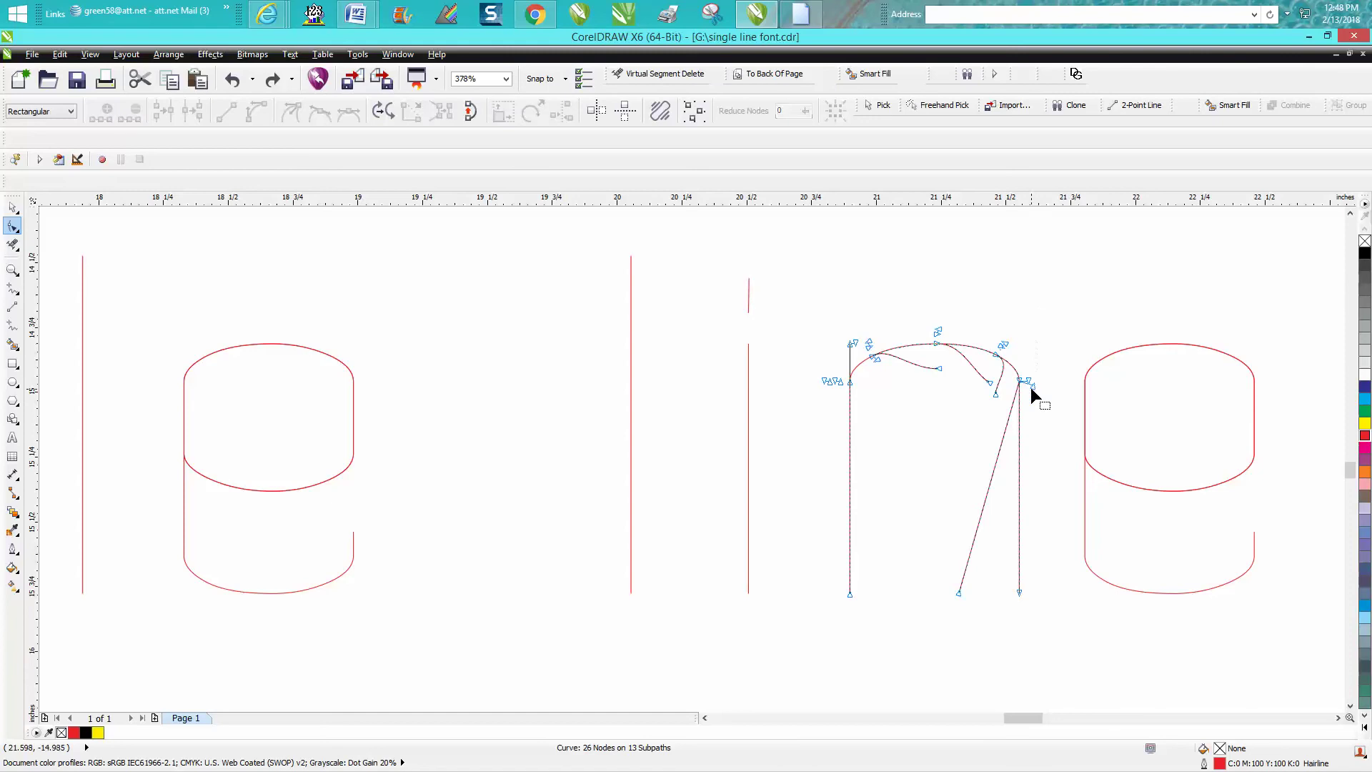
drag(1031, 391, 985, 611)
key(Delete)
- Delete the short duplicate curve, leftover bit and duplicate inner arch, keeping the left-corner arc
click(995, 390)
key(Delete)
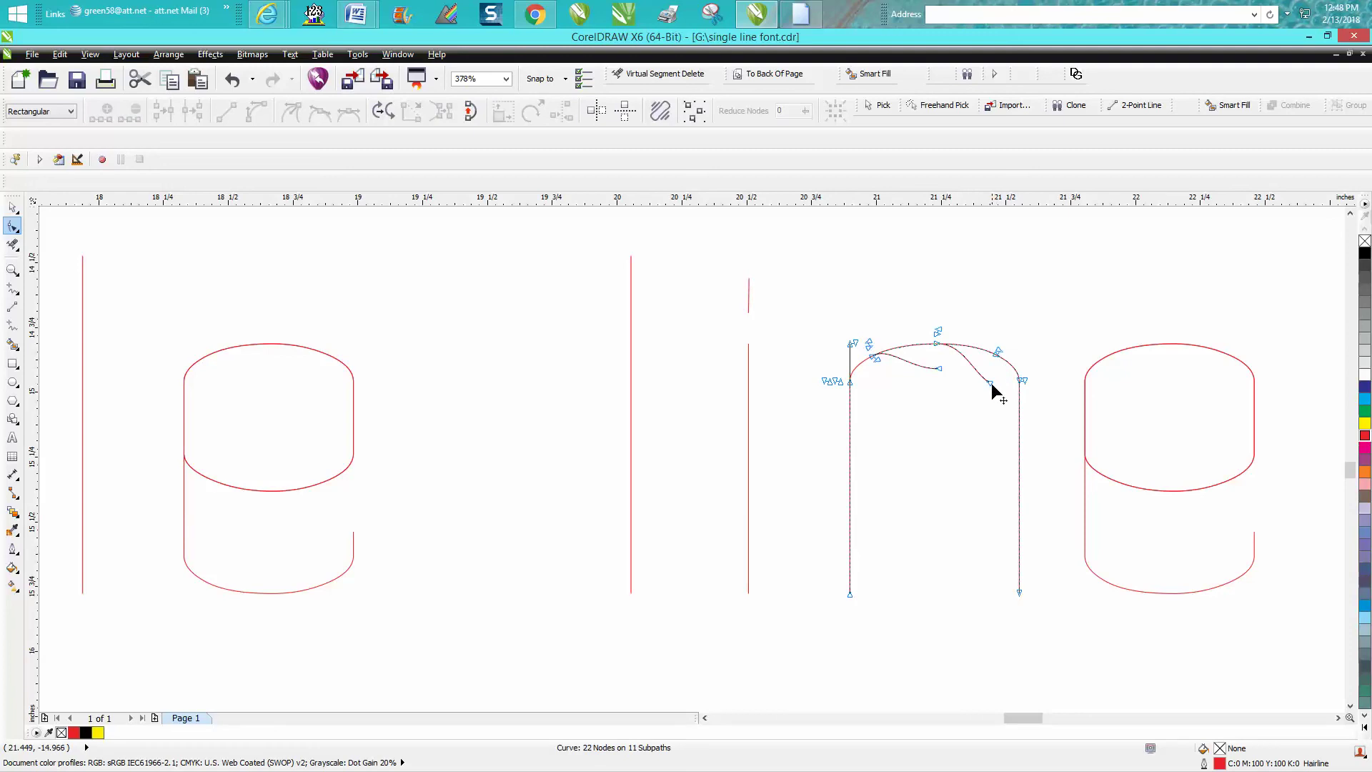
key(Delete)
key(Delete)
drag(942, 377, 787, 294)
key(Delete)
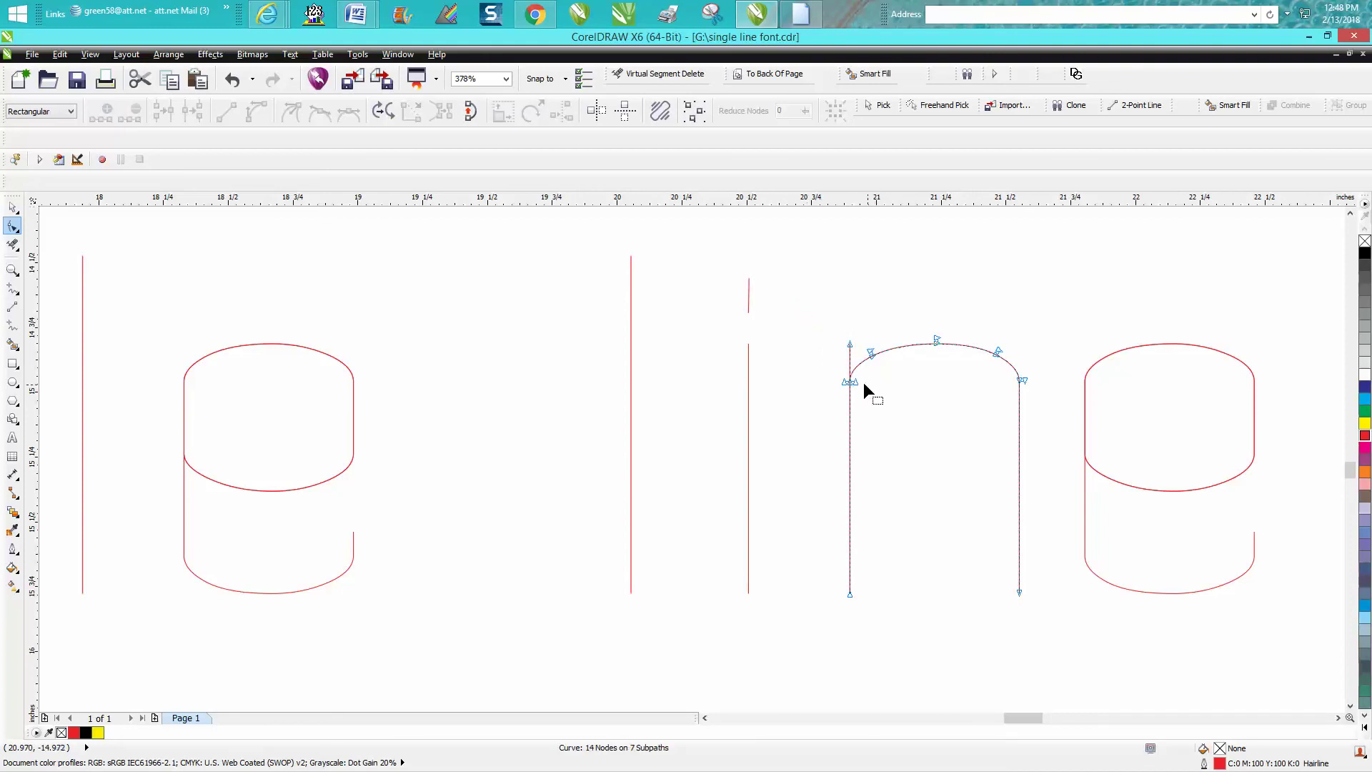
click(856, 380)
key(Delete)
click(232, 79)
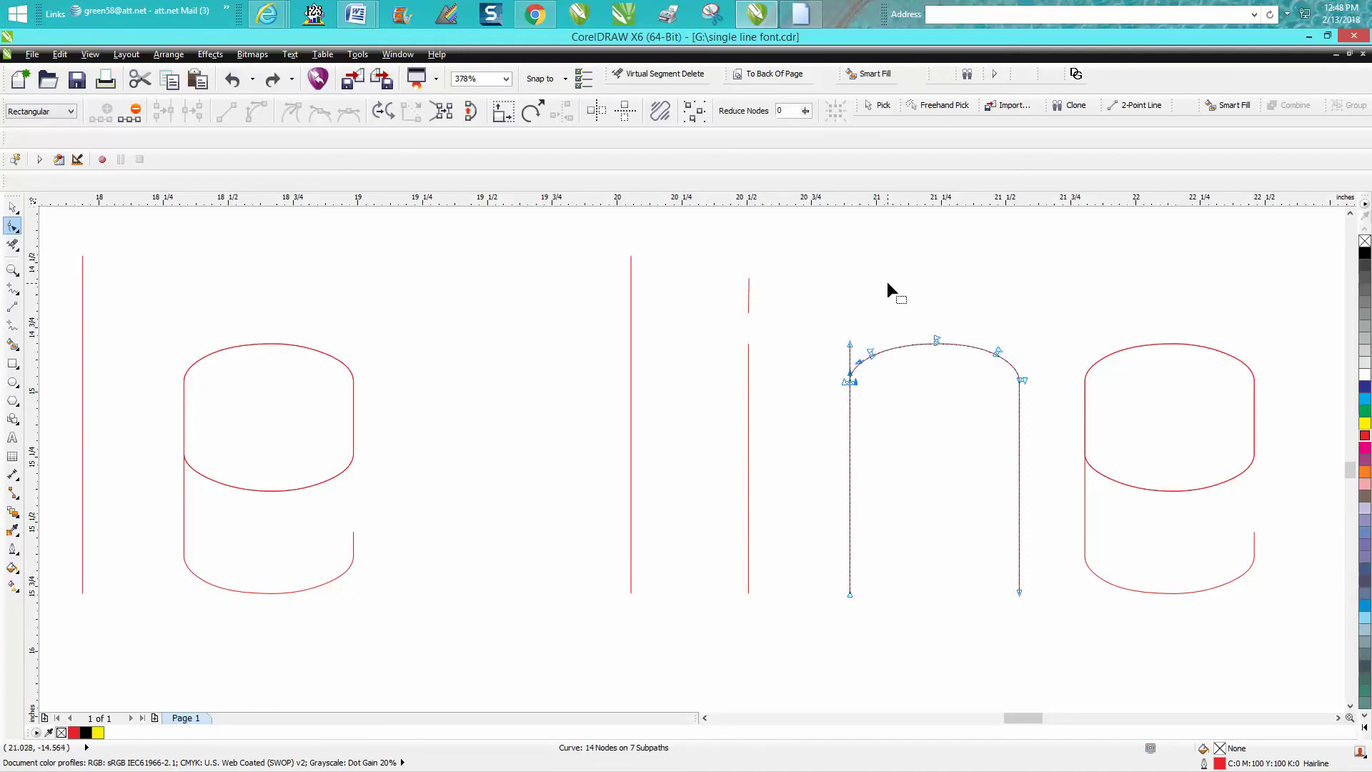
key(space)
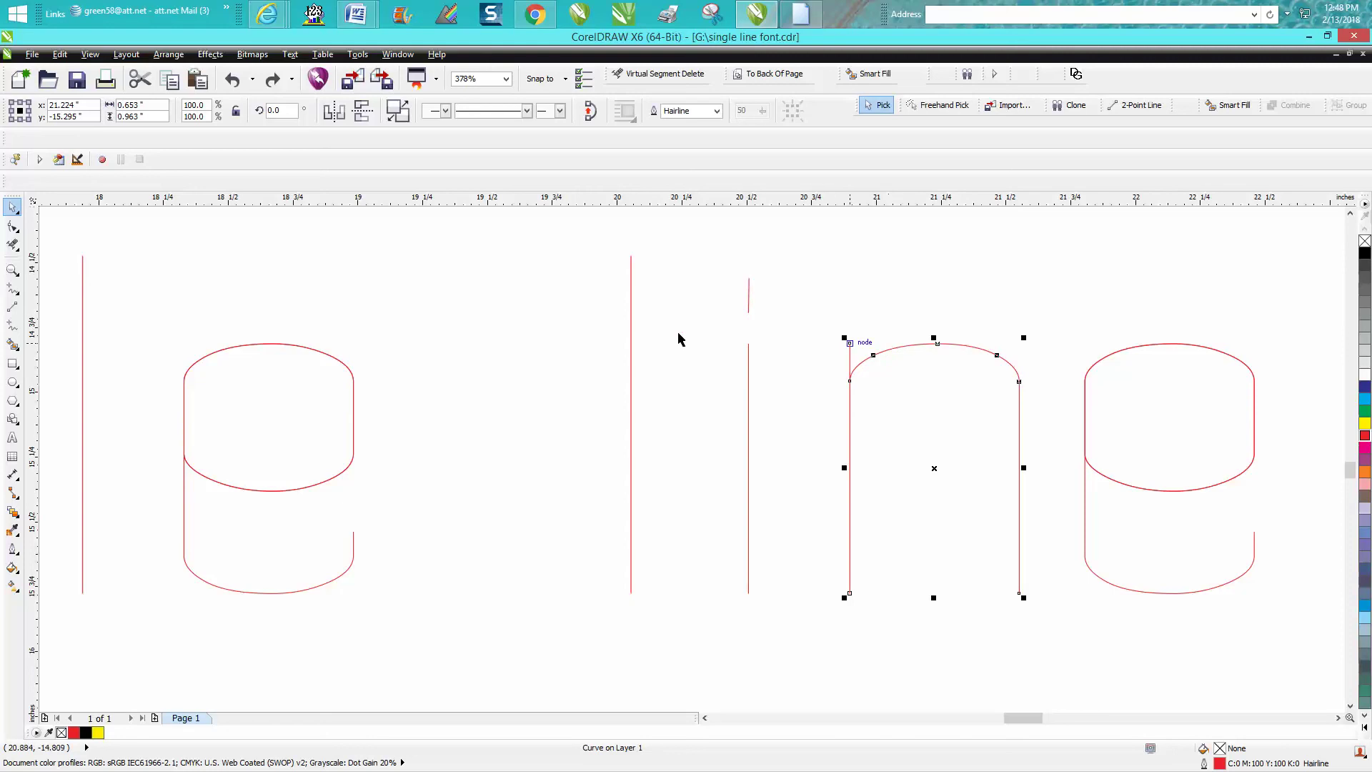
- Zoom in on the top of the n's arch and check where its halves break
click(12, 269)
drag(787, 291, 1059, 428)
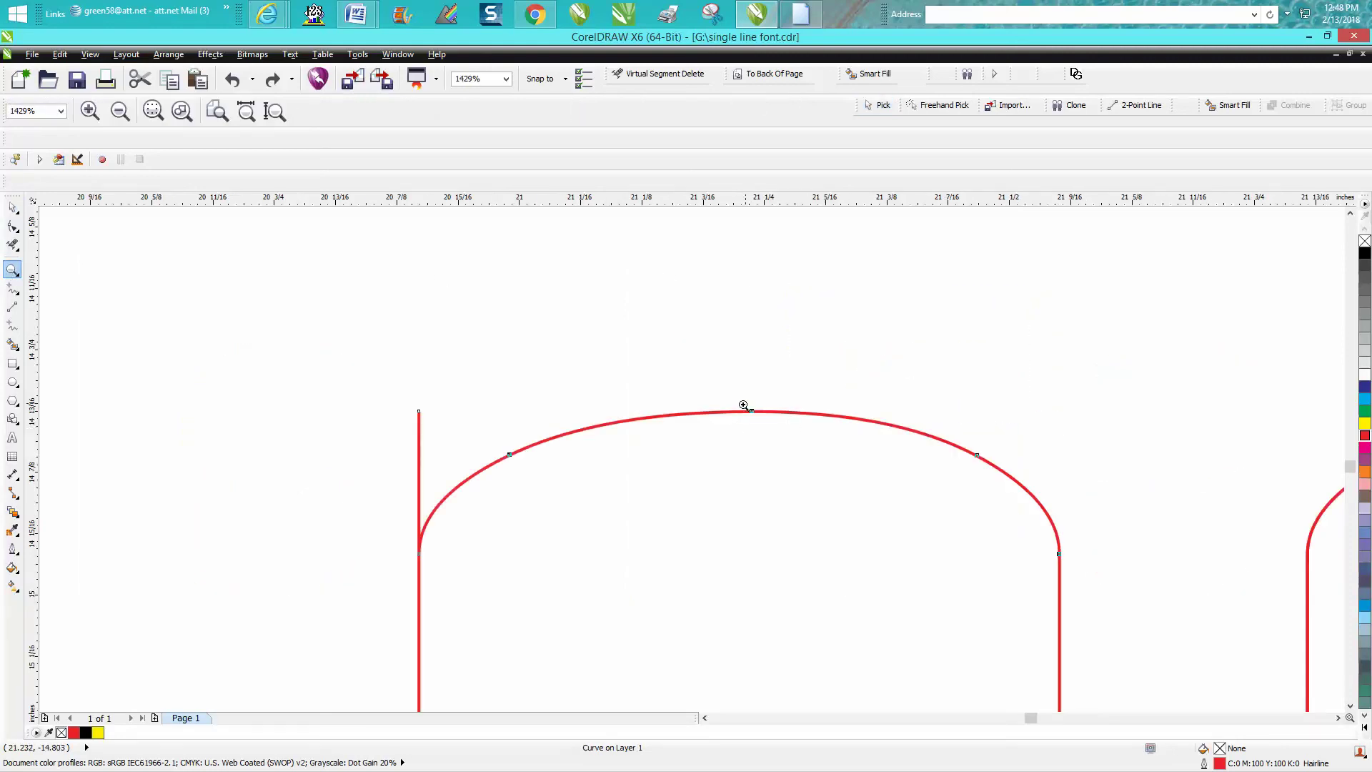
drag(743, 401, 776, 433)
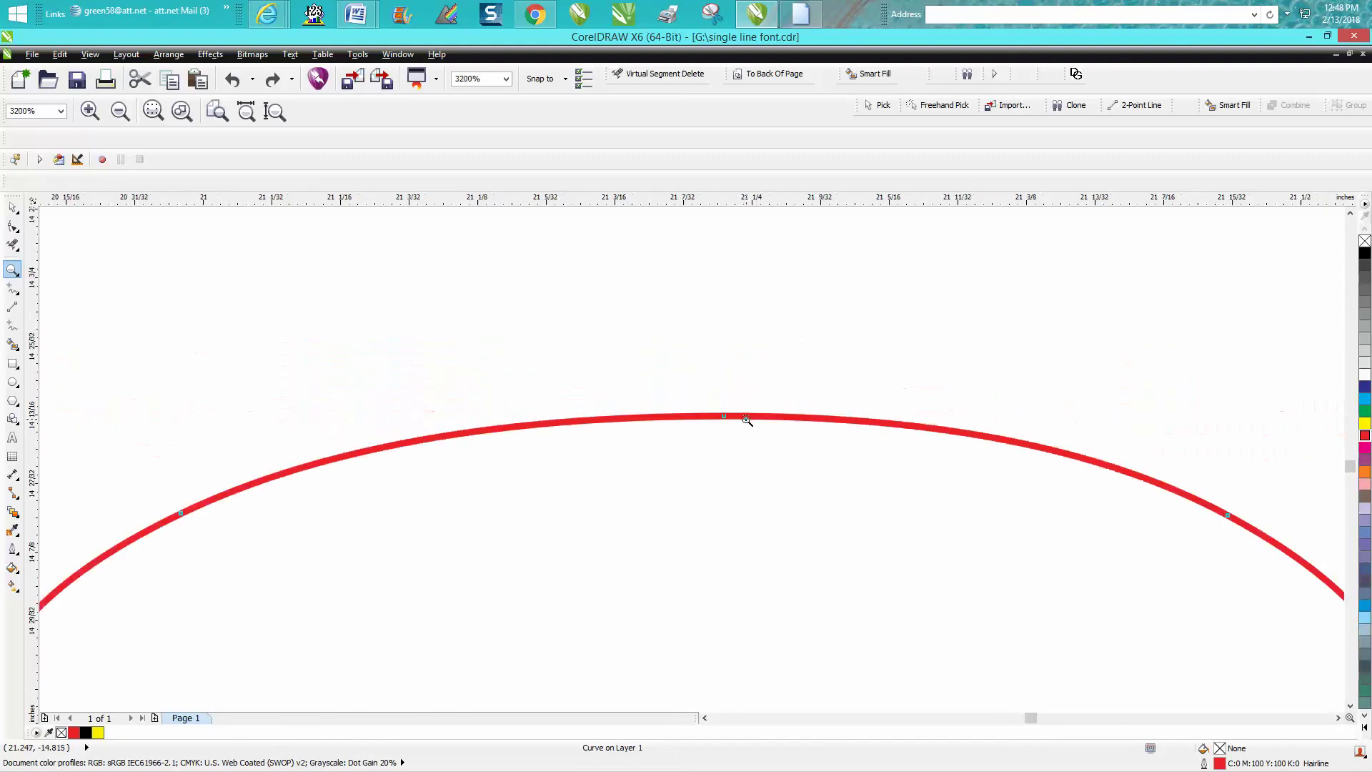
right_click(747, 420)
click(12, 226)
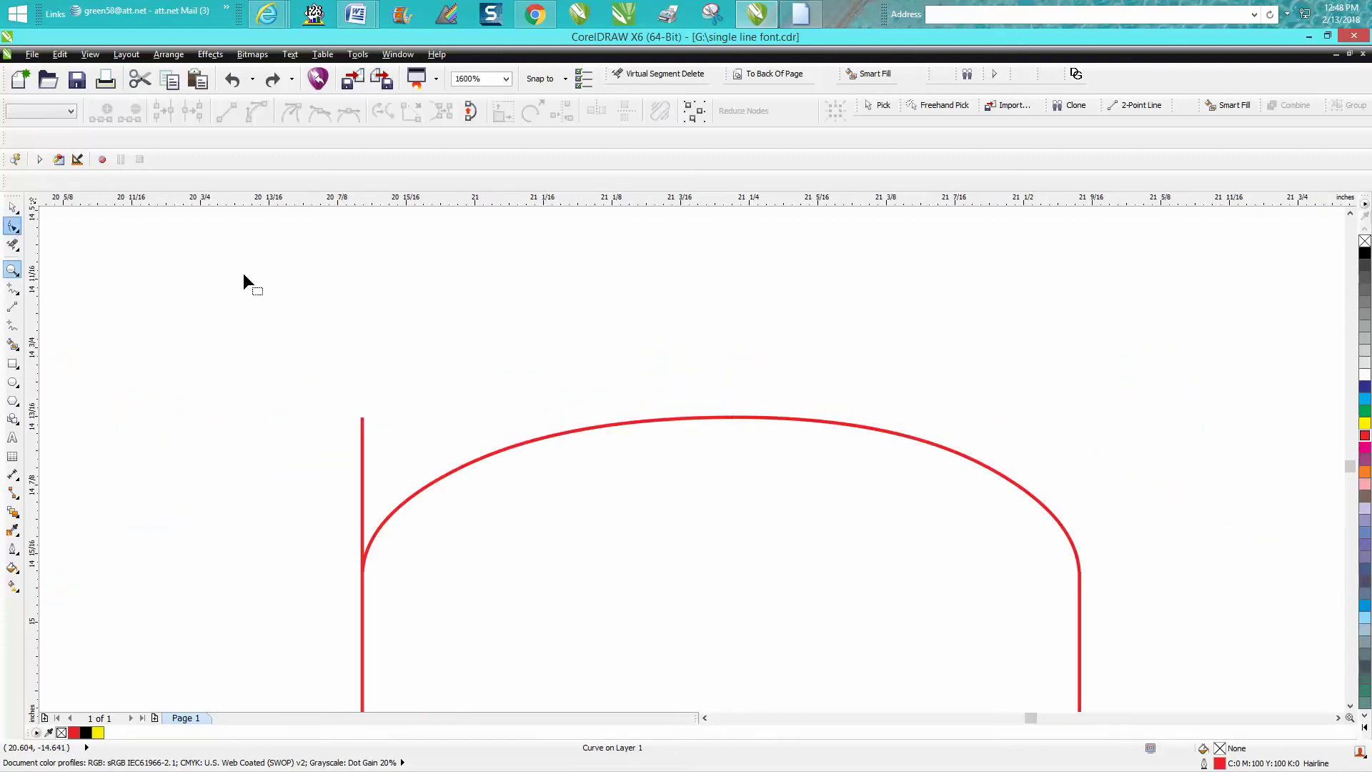
click(737, 416)
drag(737, 414, 729, 371)
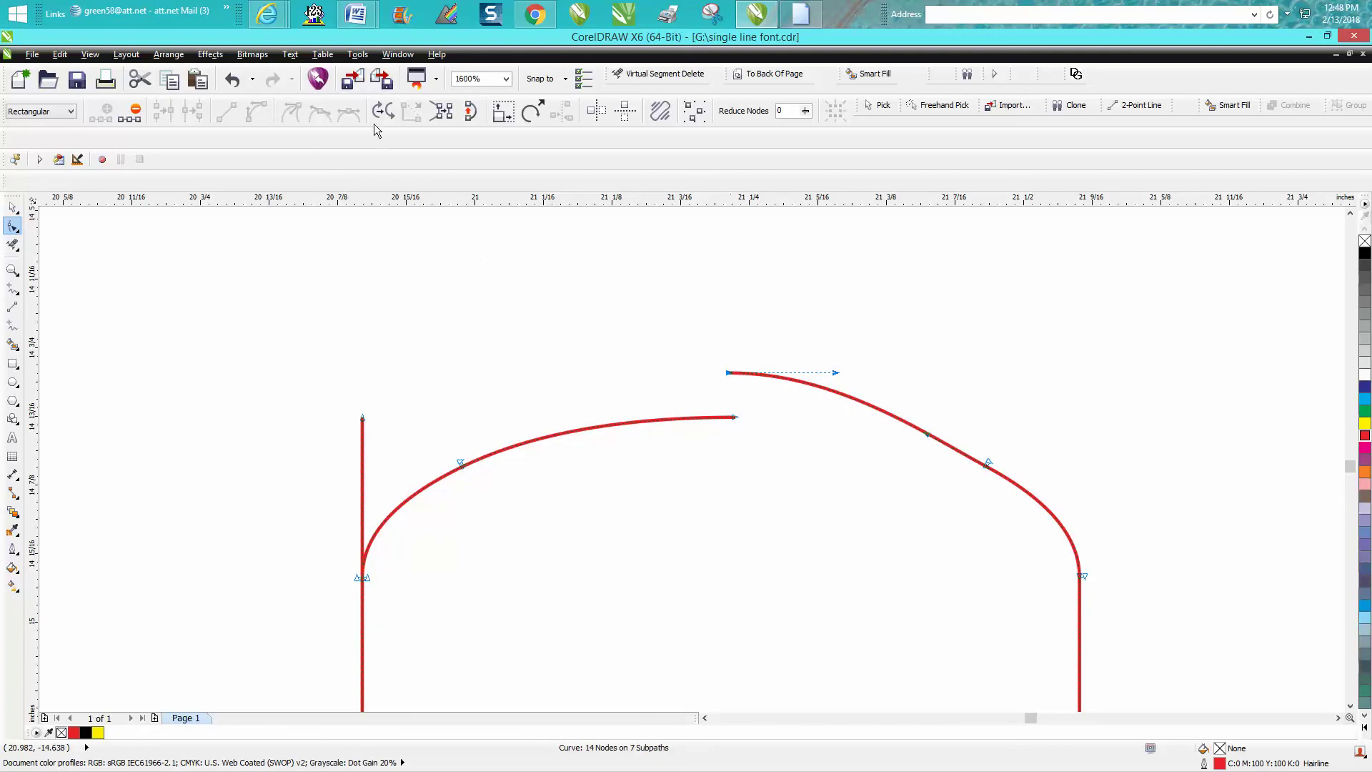
click(232, 79)
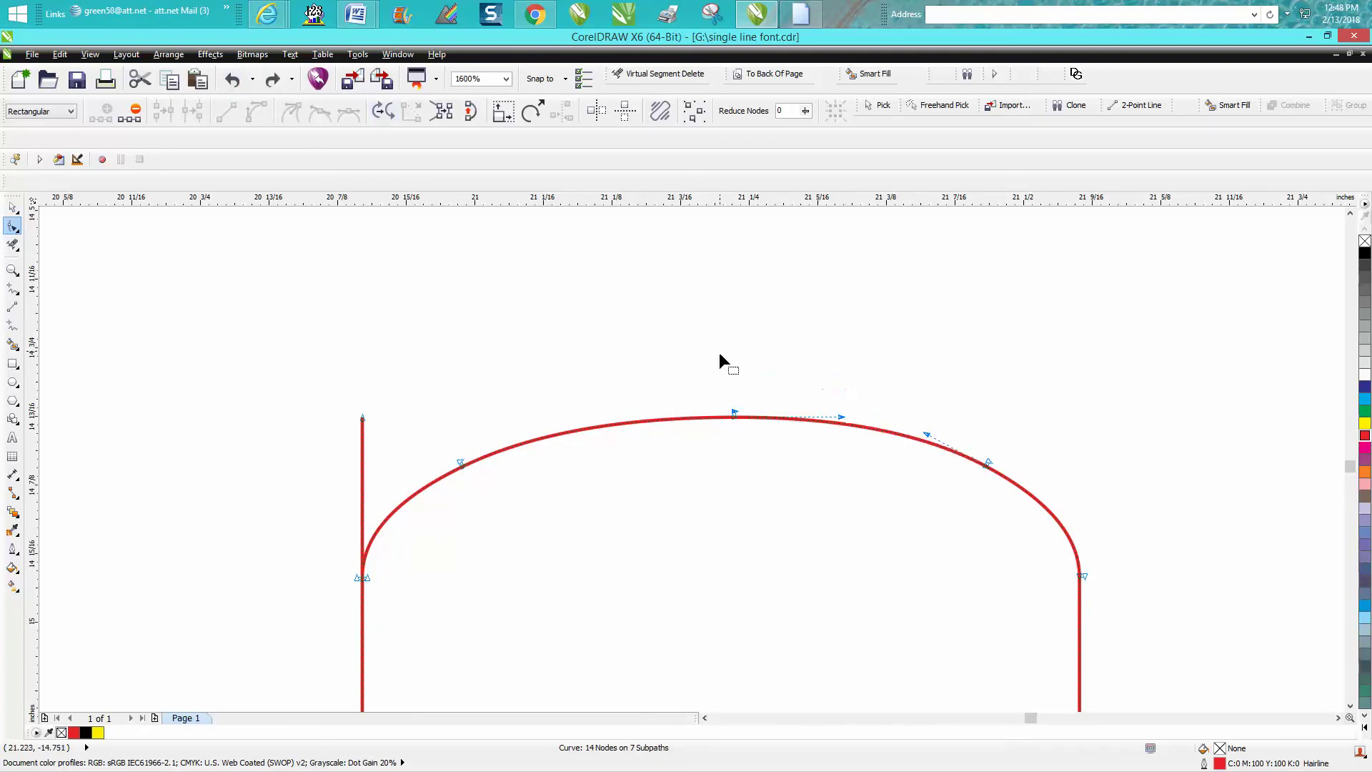
- Join the two arch halves at the top node, giving 13 nodes on 6 subpaths
drag(761, 444, 760, 445)
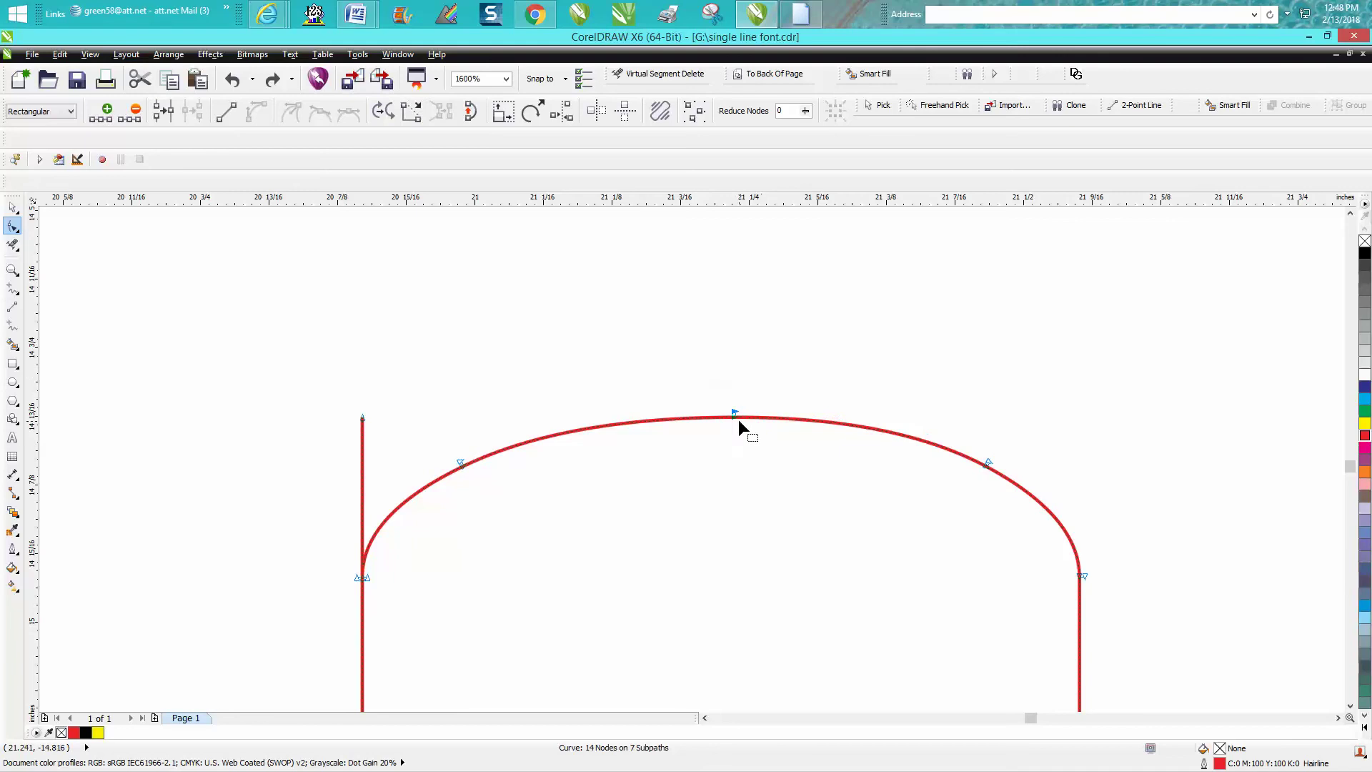
right_click(734, 415)
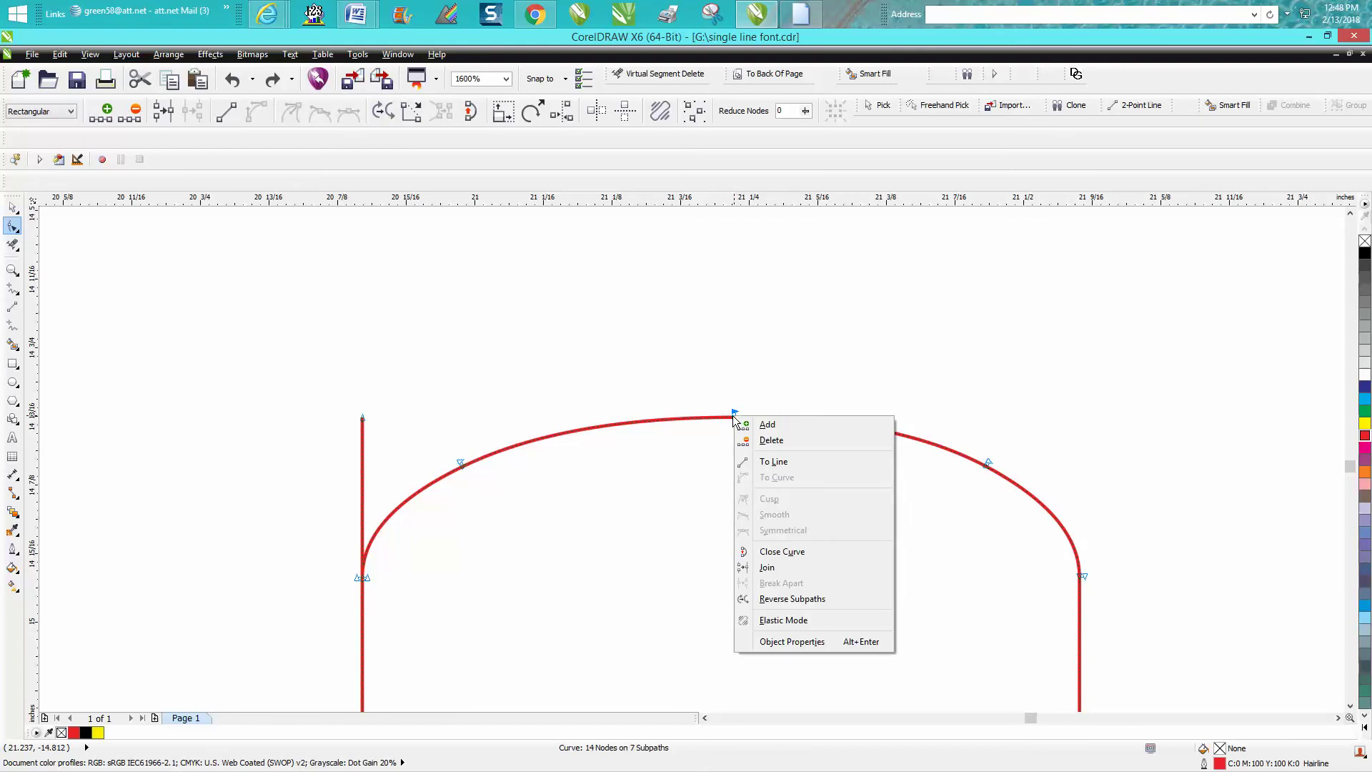
click(781, 551)
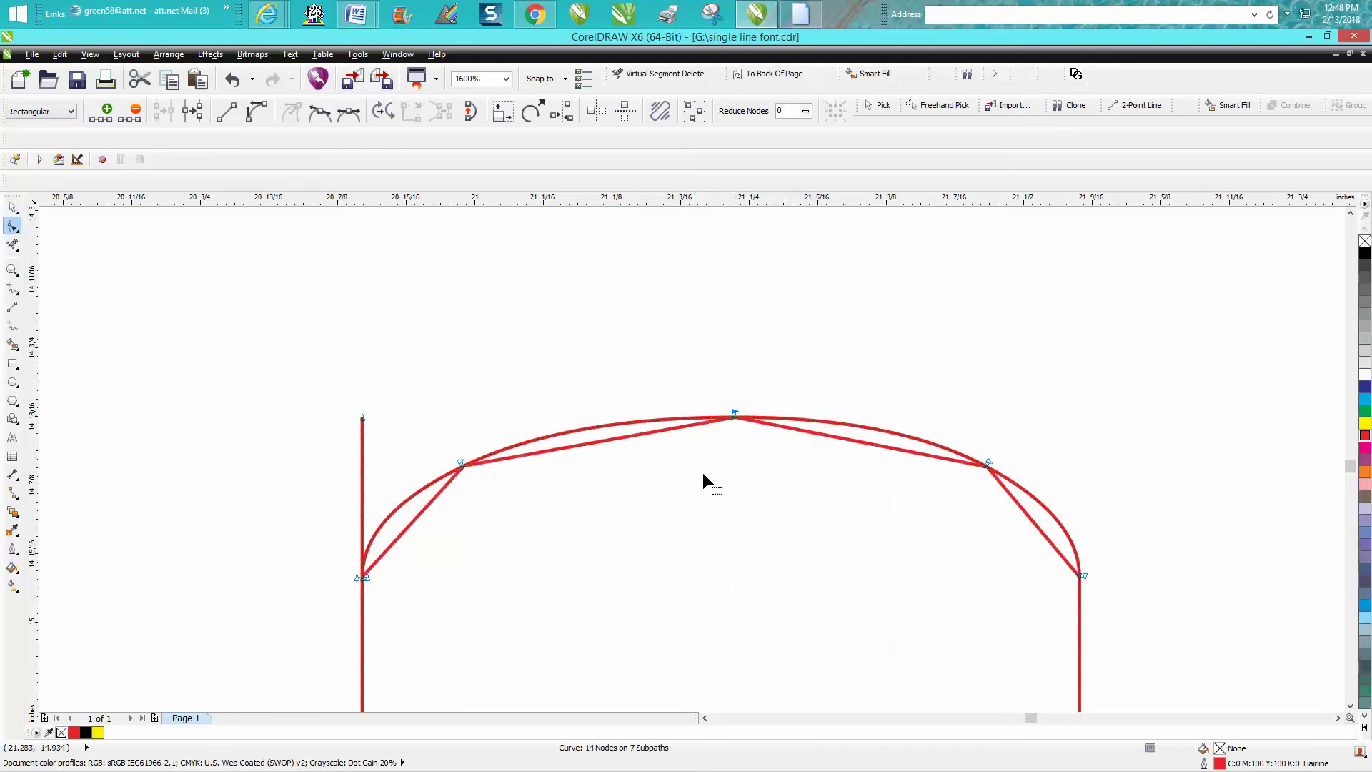
click(232, 80)
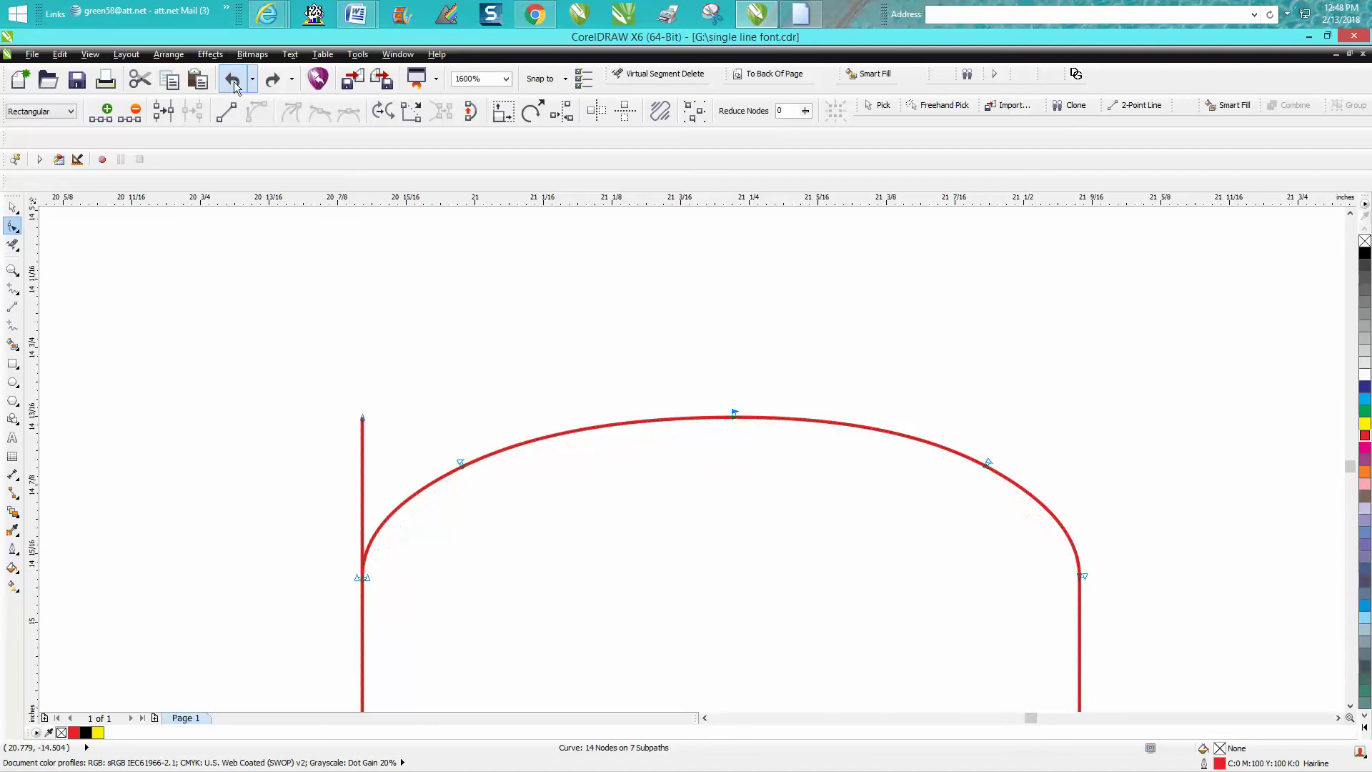
click(164, 114)
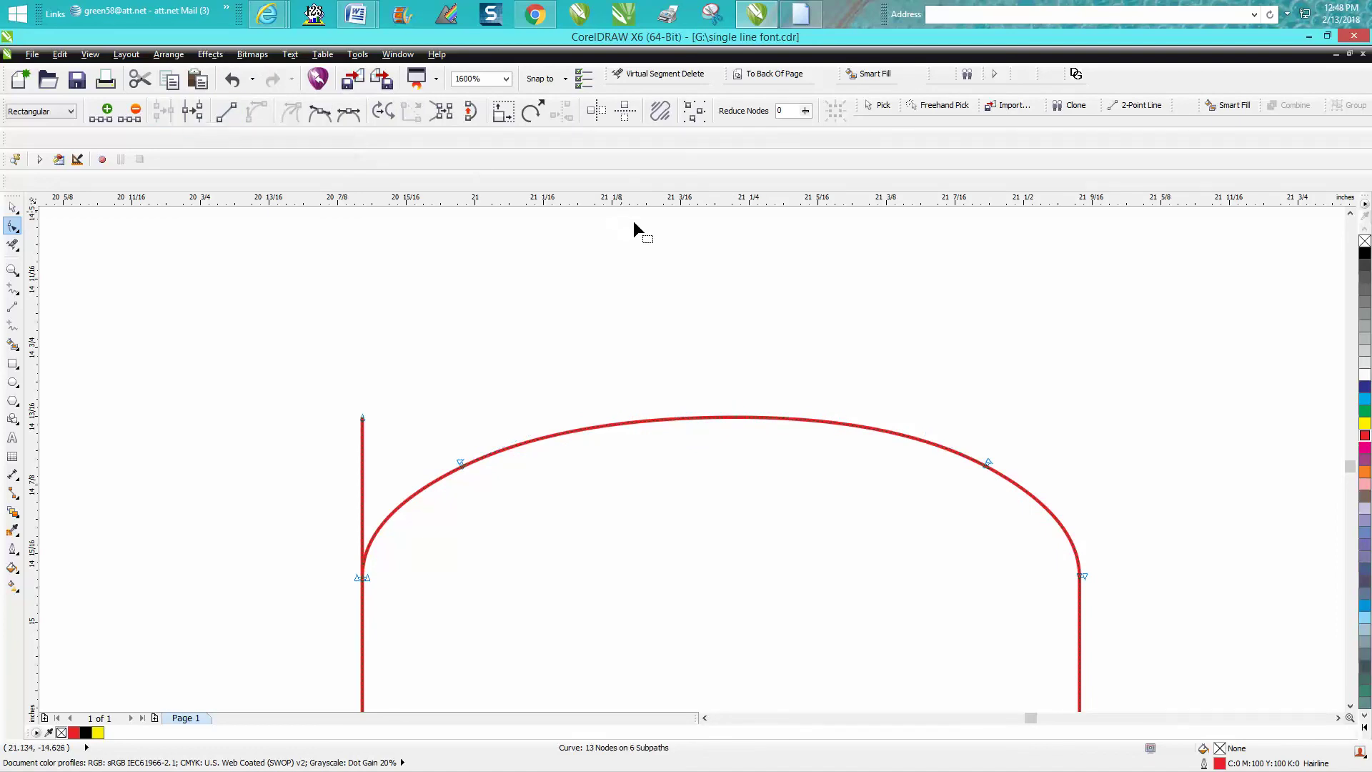
click(732, 416)
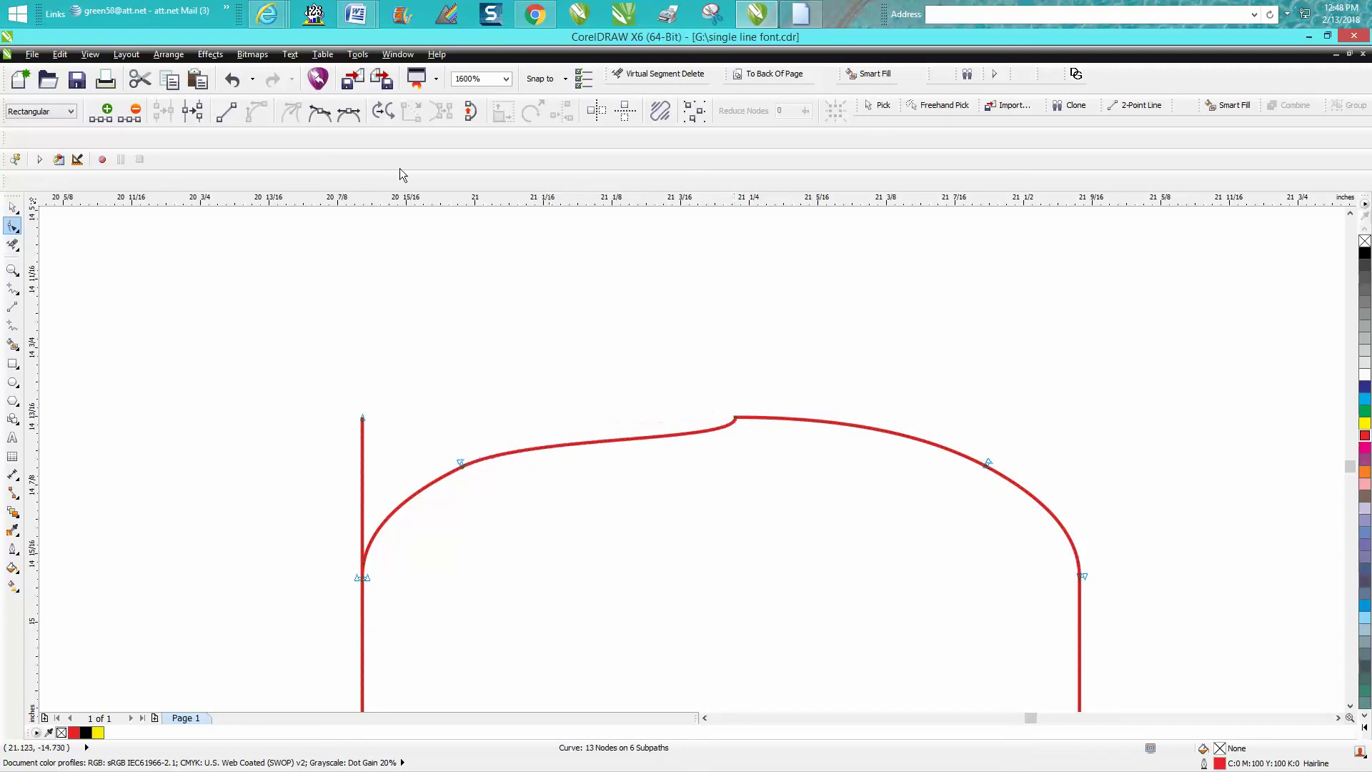
- Undo the top kink and join the arch at its right and left shoulder breaks
click(236, 85)
drag(737, 417, 731, 454)
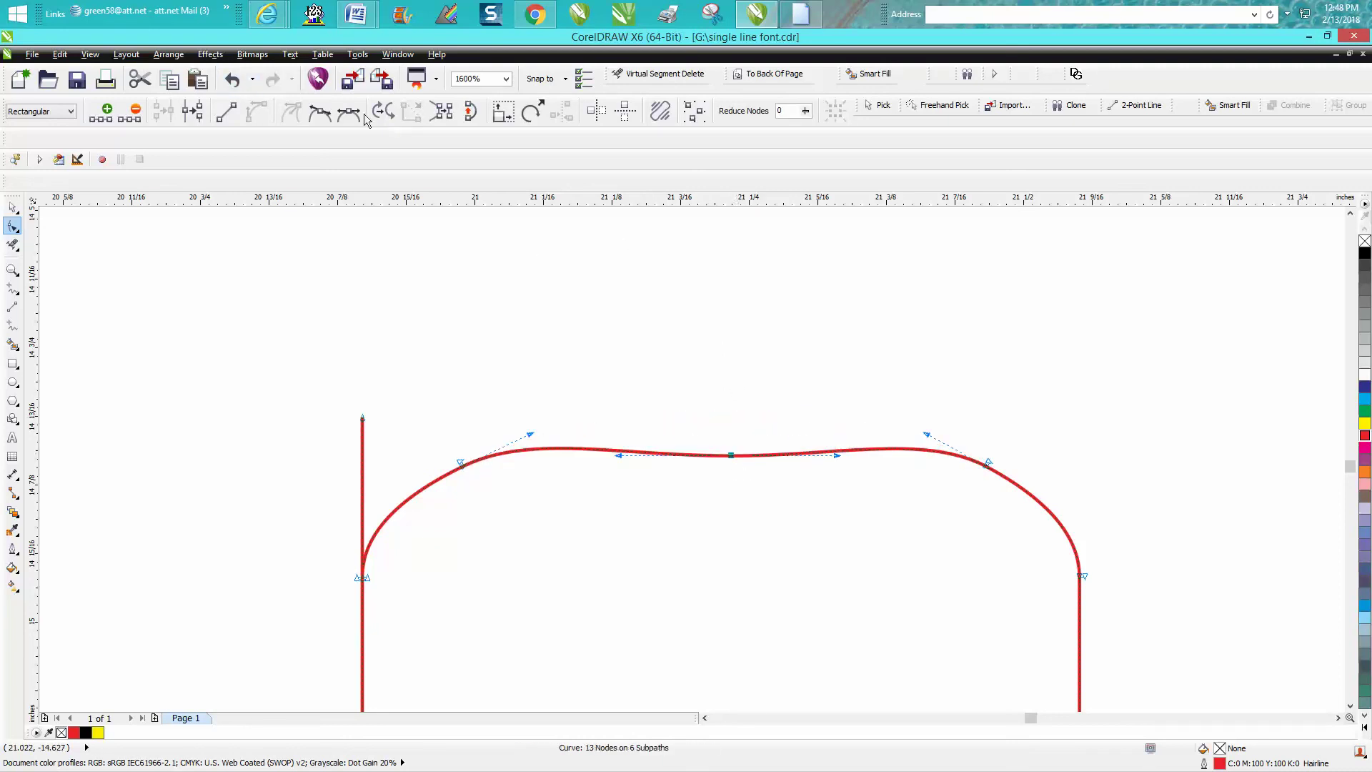
click(232, 80)
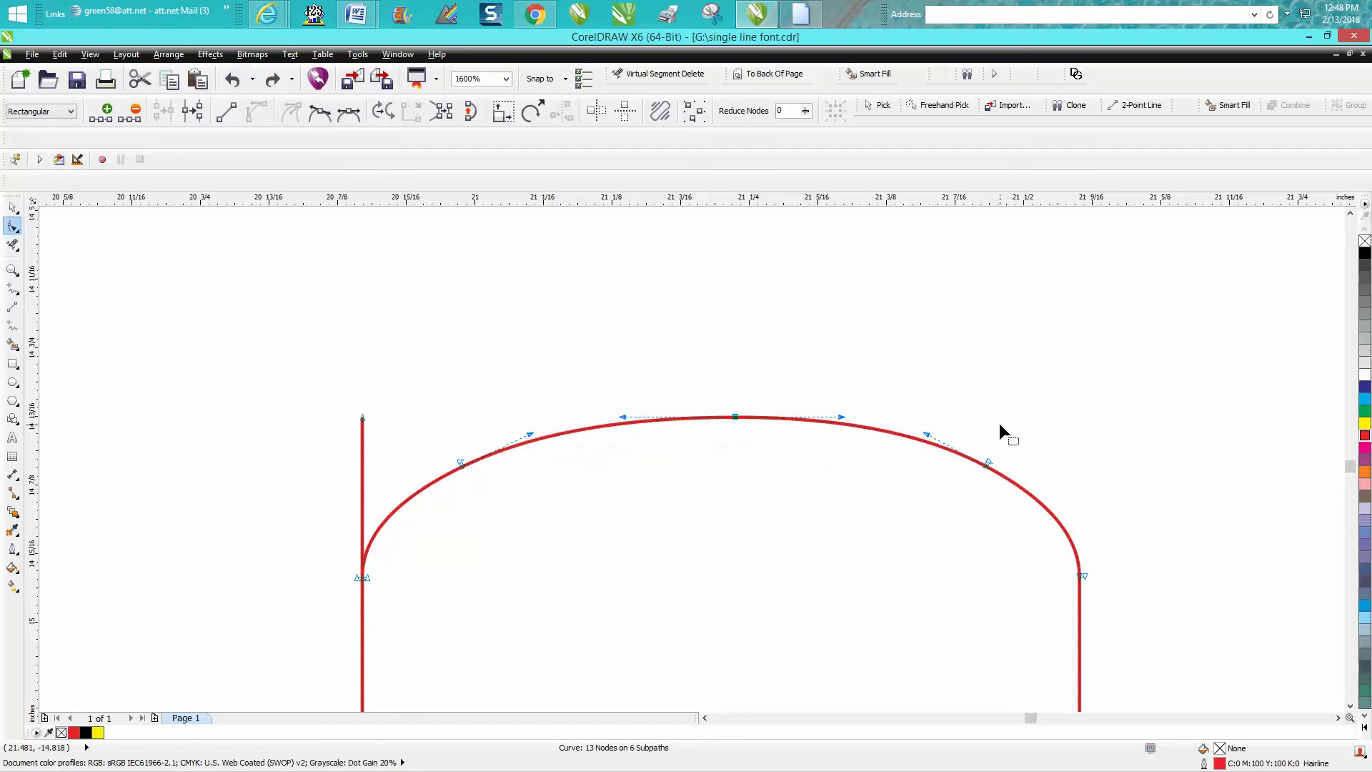
drag(969, 429, 1004, 499)
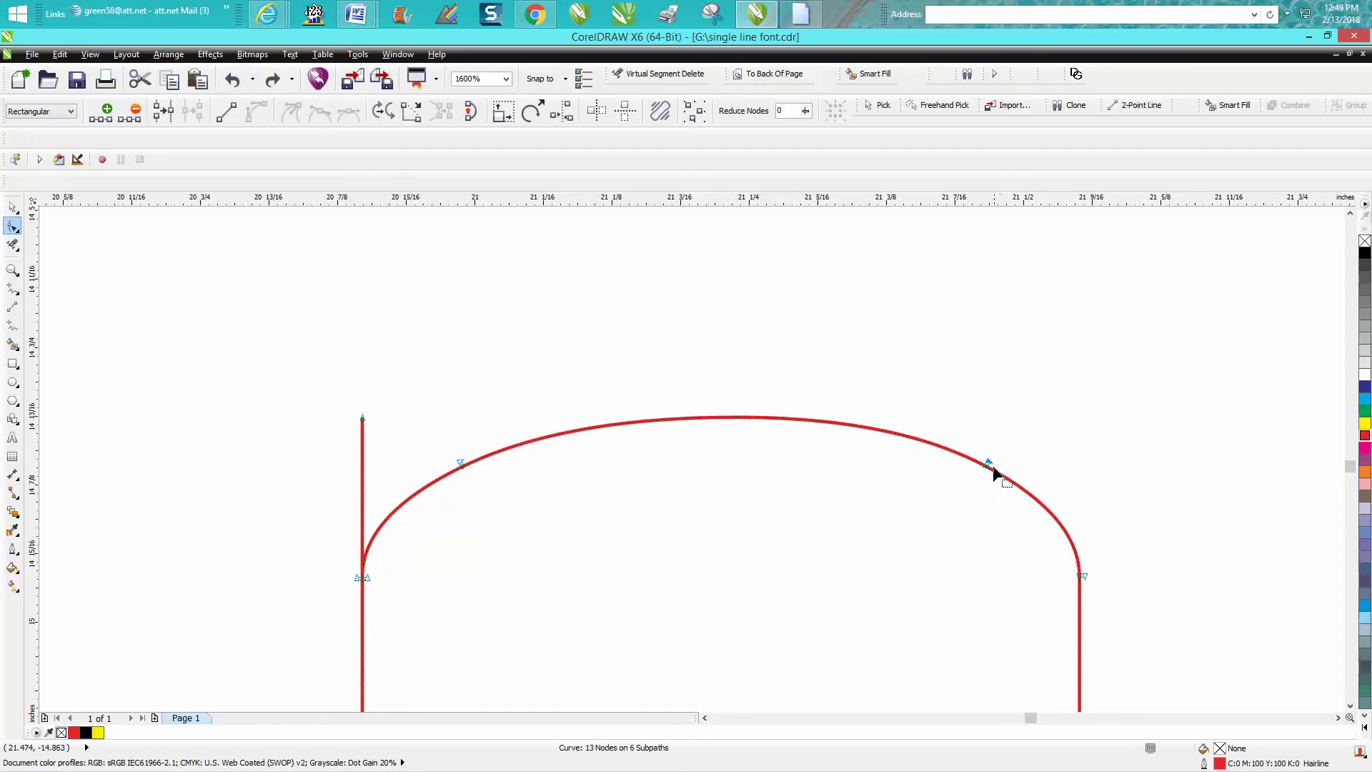
right_click(990, 463)
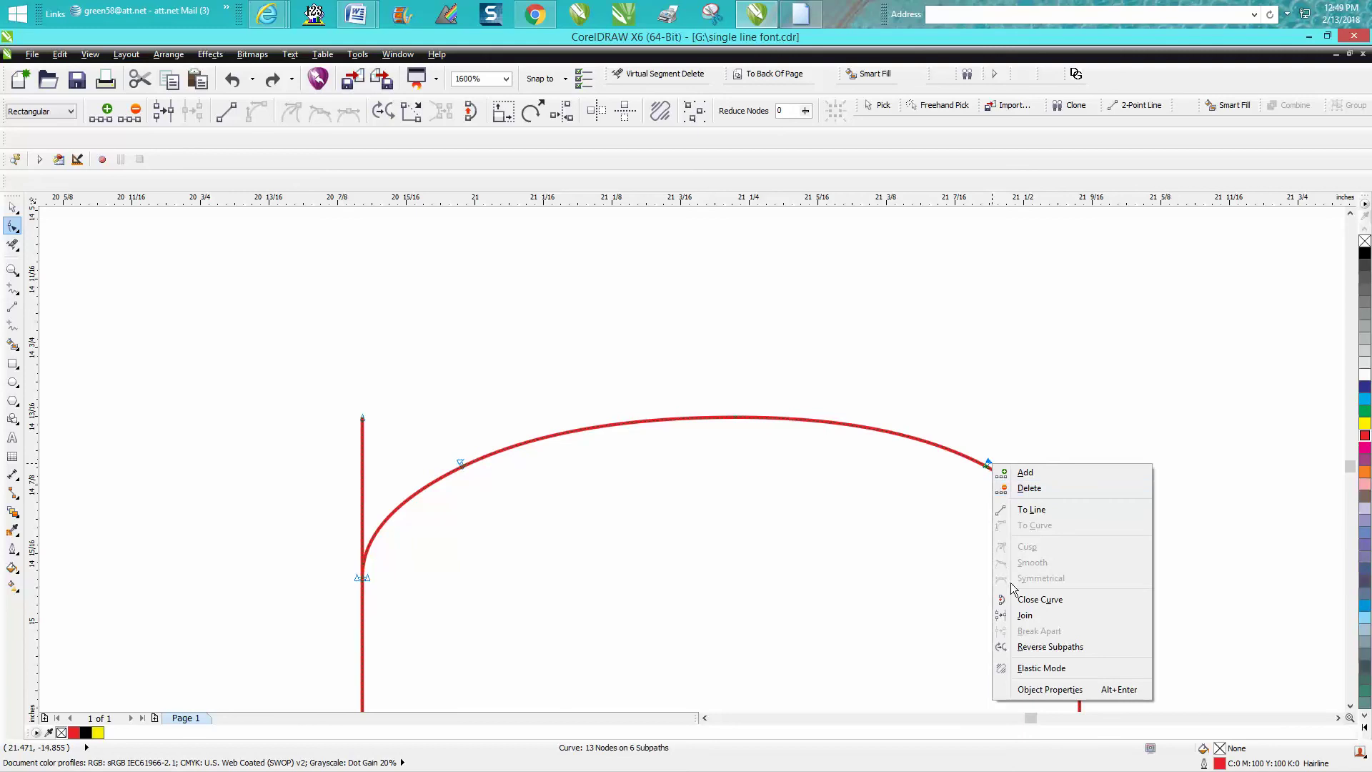
click(1025, 616)
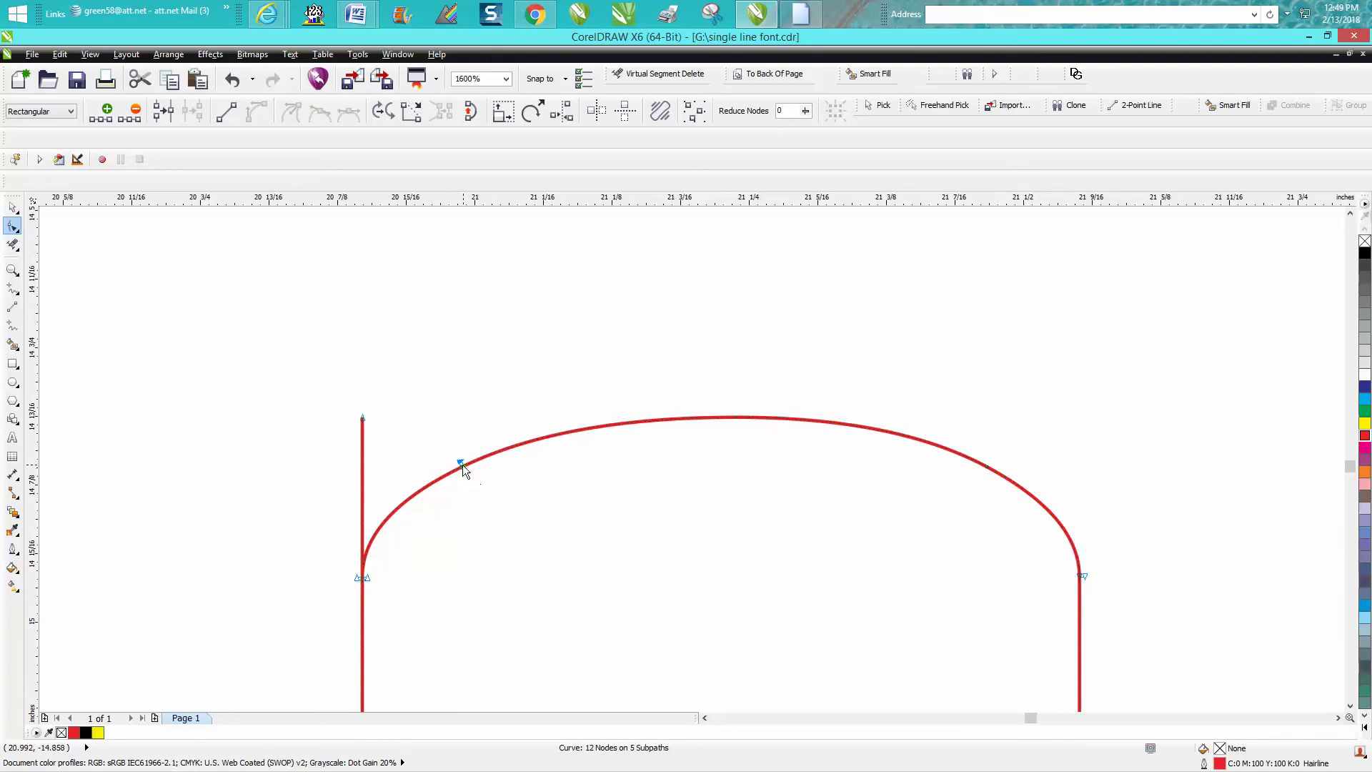
right_click(463, 465)
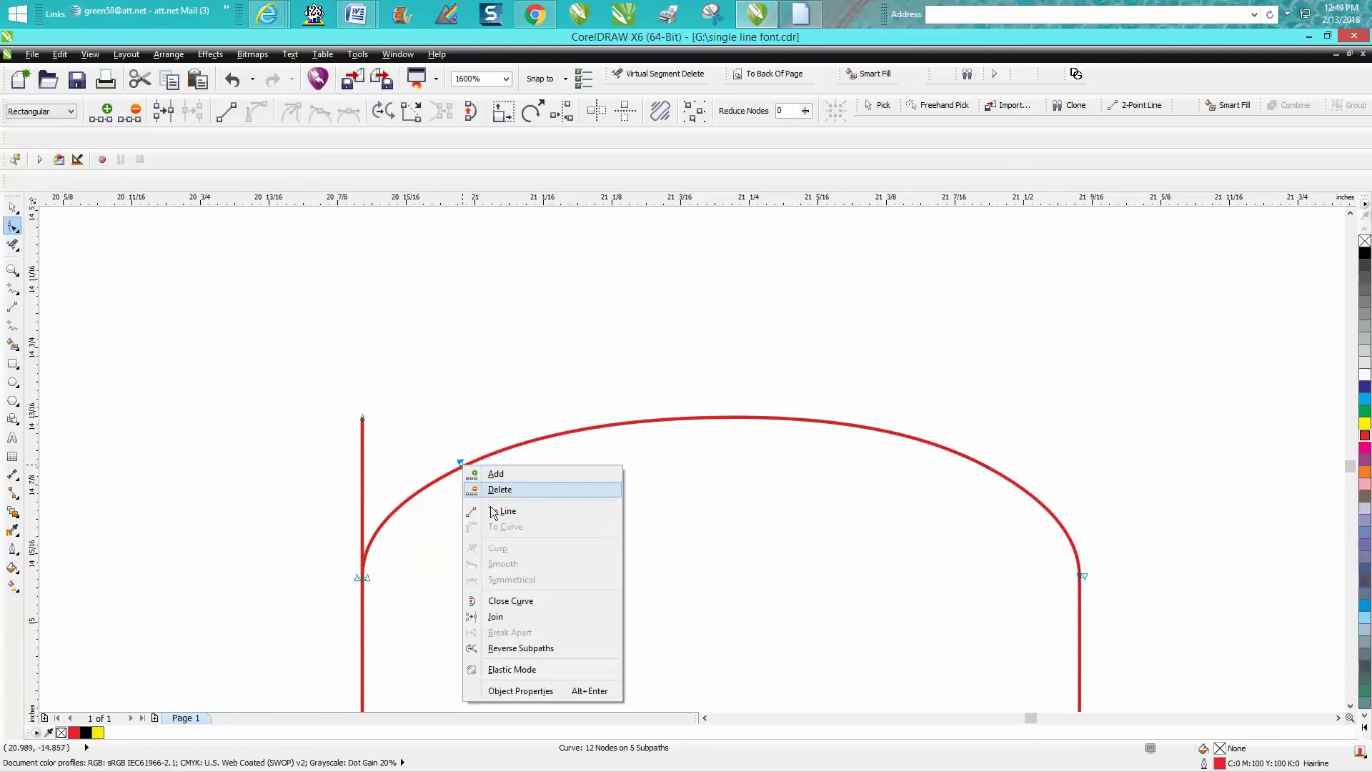
click(500, 617)
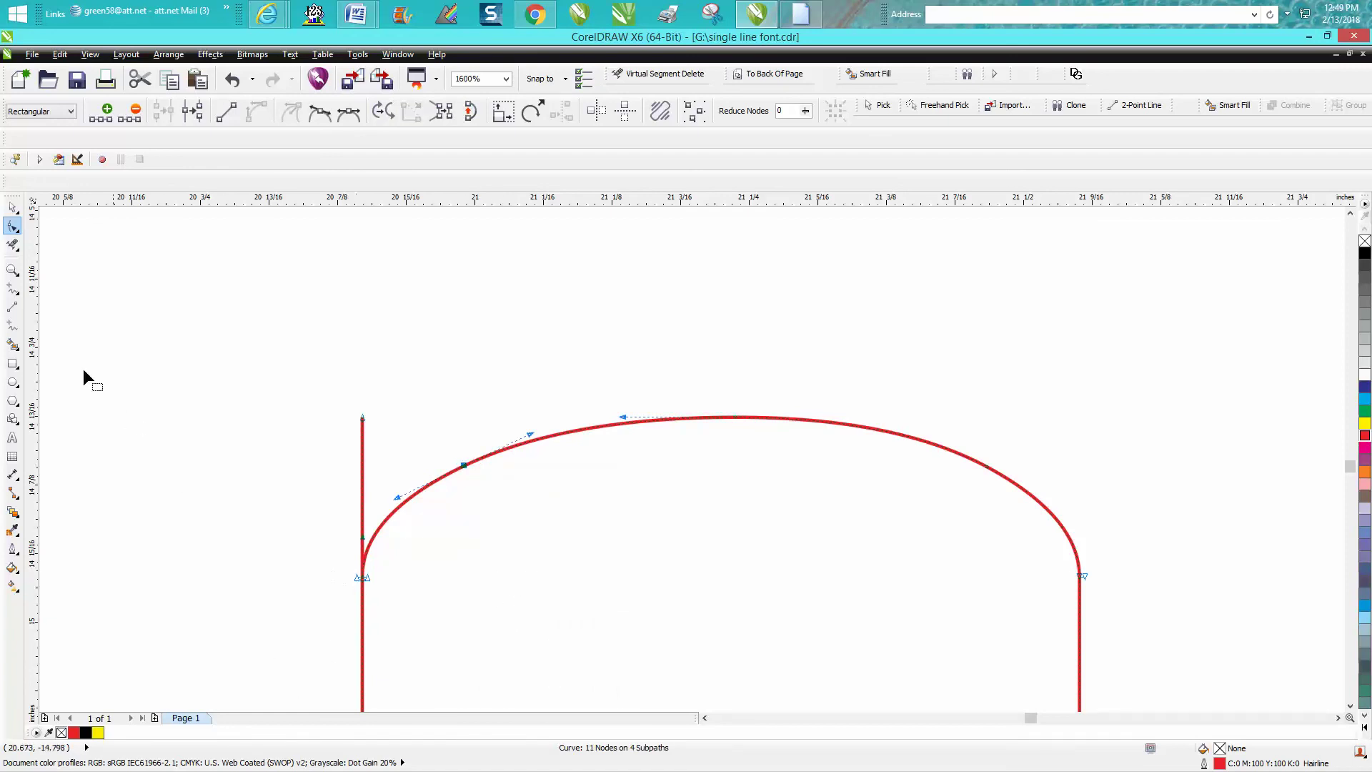
click(13, 271)
drag(334, 545, 444, 607)
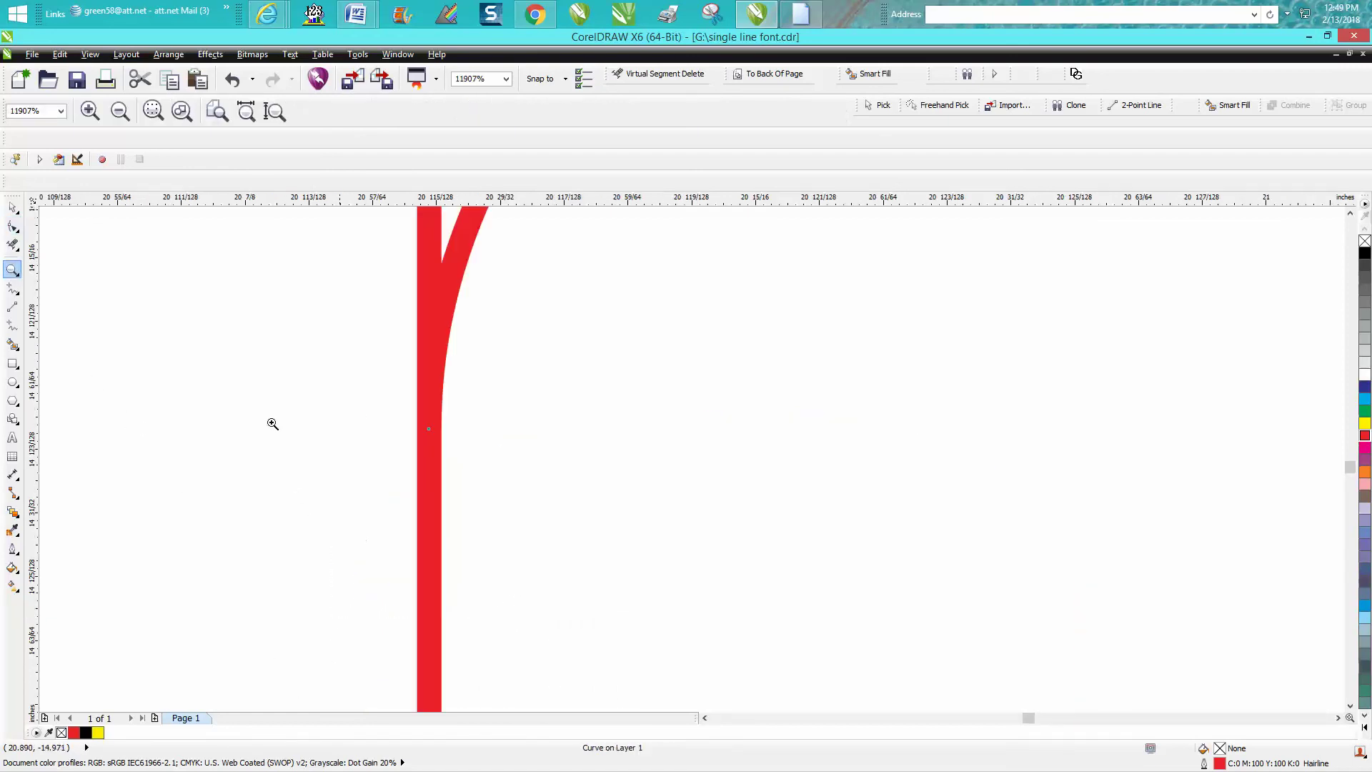
- Join the arch's end node to the n's left stem, giving 10 nodes on 3 subpaths
click(13, 227)
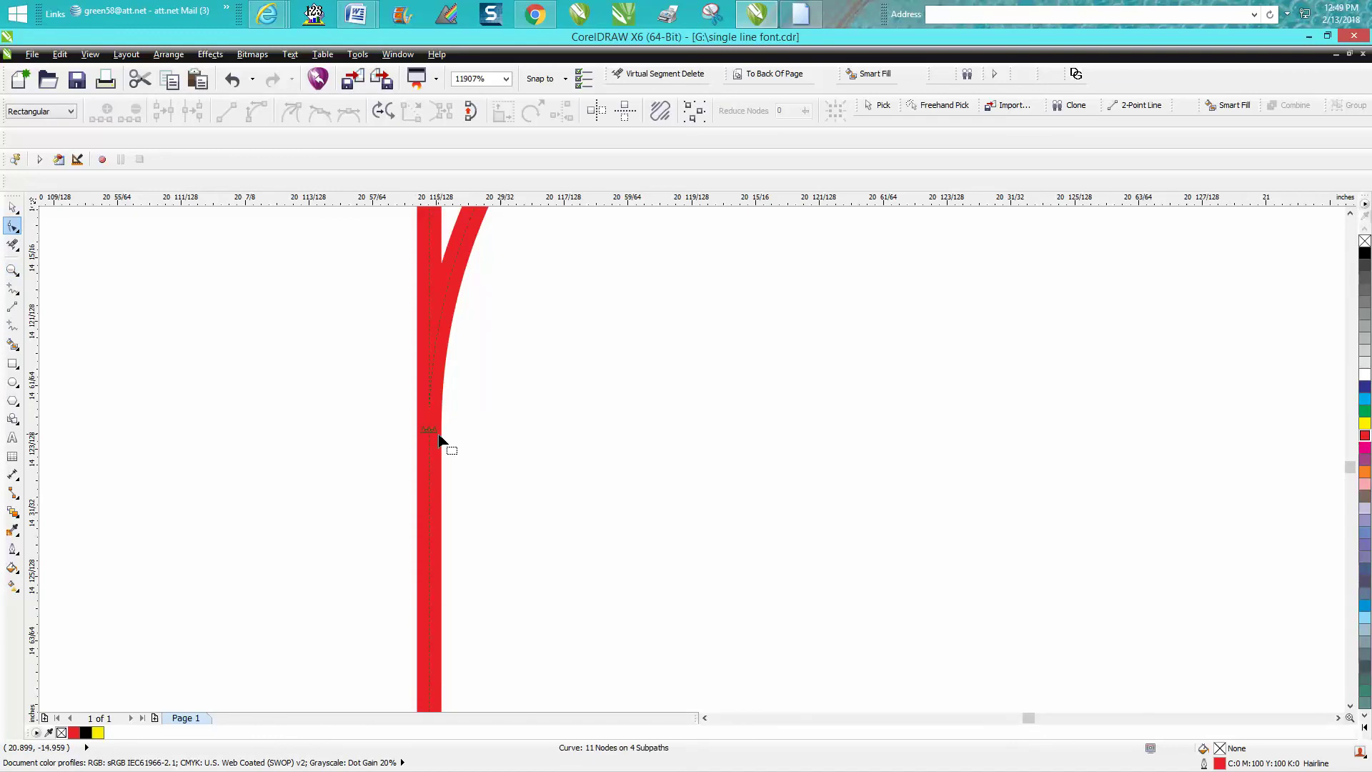
drag(459, 446, 459, 445)
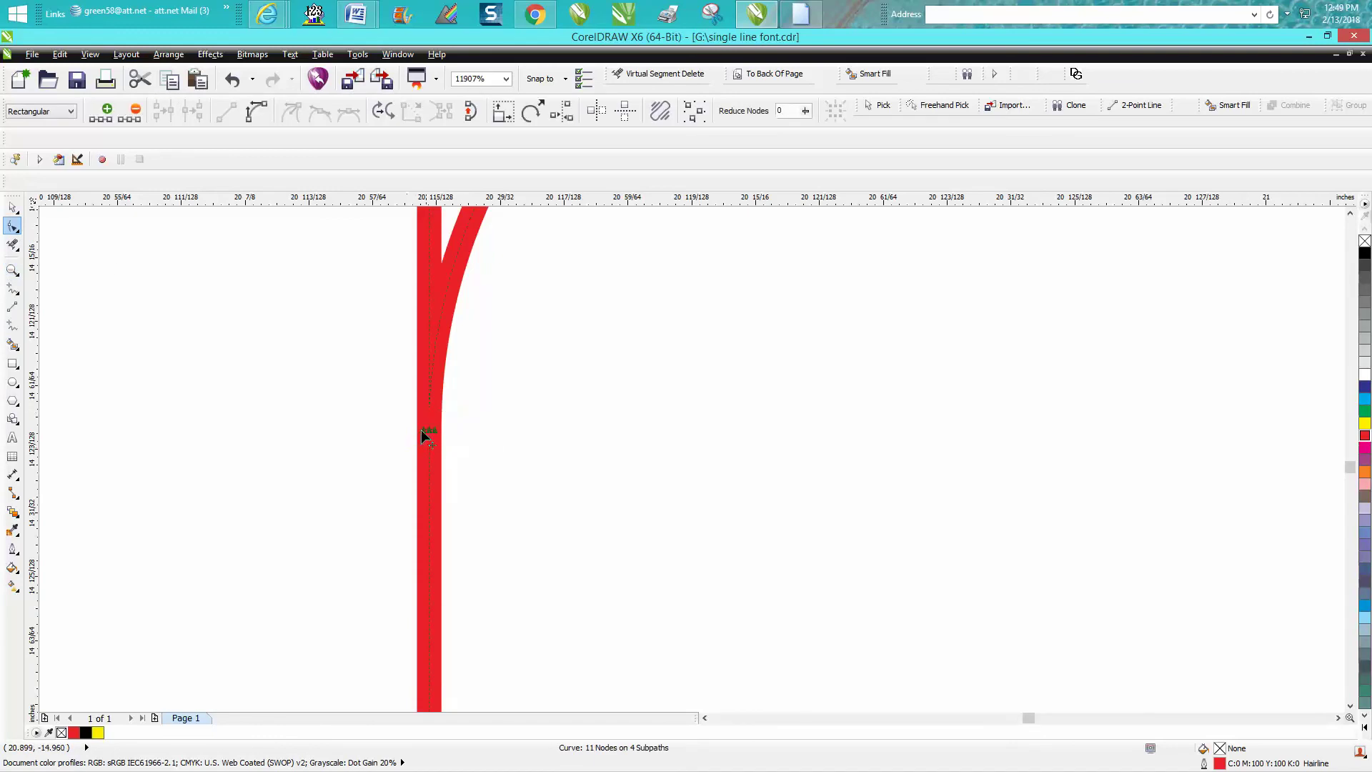
right_click(428, 430)
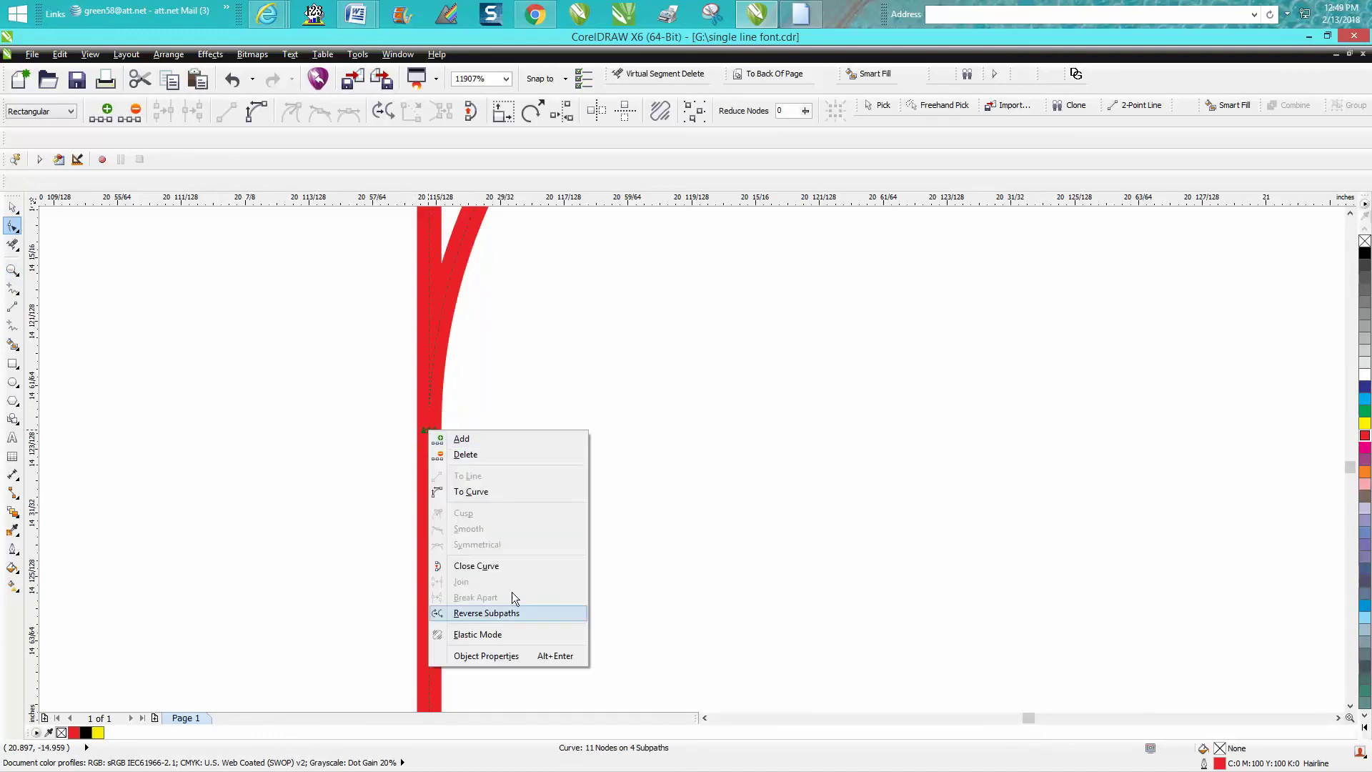
click(623, 565)
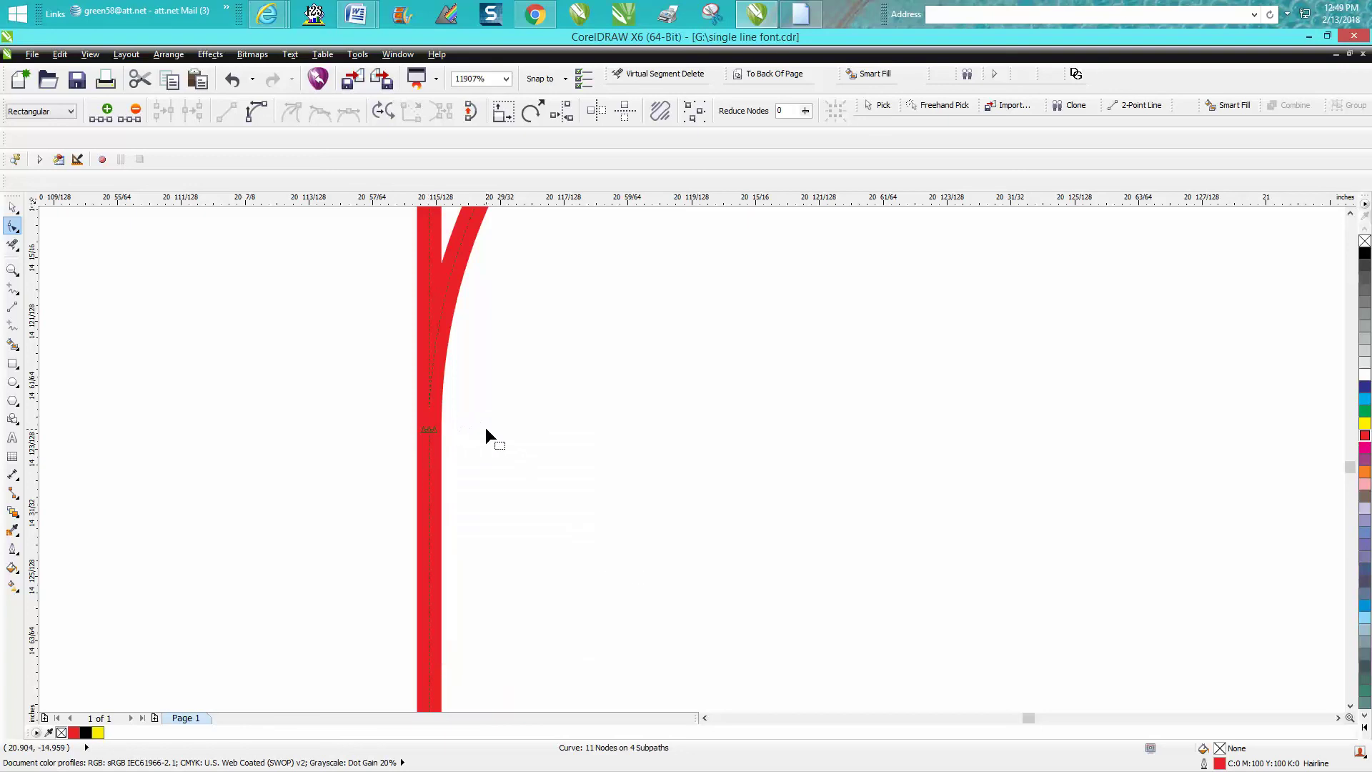
mouse_move(433, 432)
mouse_down()
mouse_move(480, 434)
mouse_move(375, 429)
mouse_up()
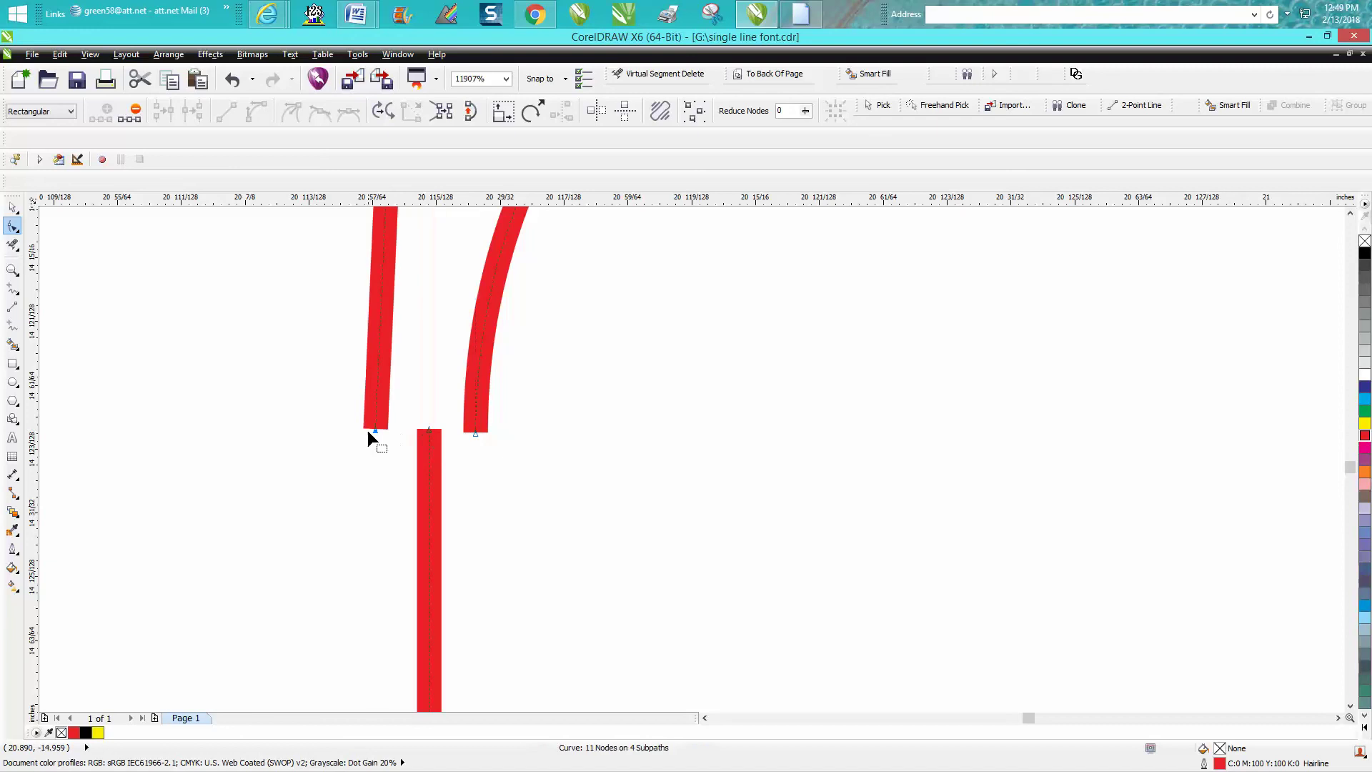
click(232, 80)
drag(362, 366, 450, 470)
right_click(426, 433)
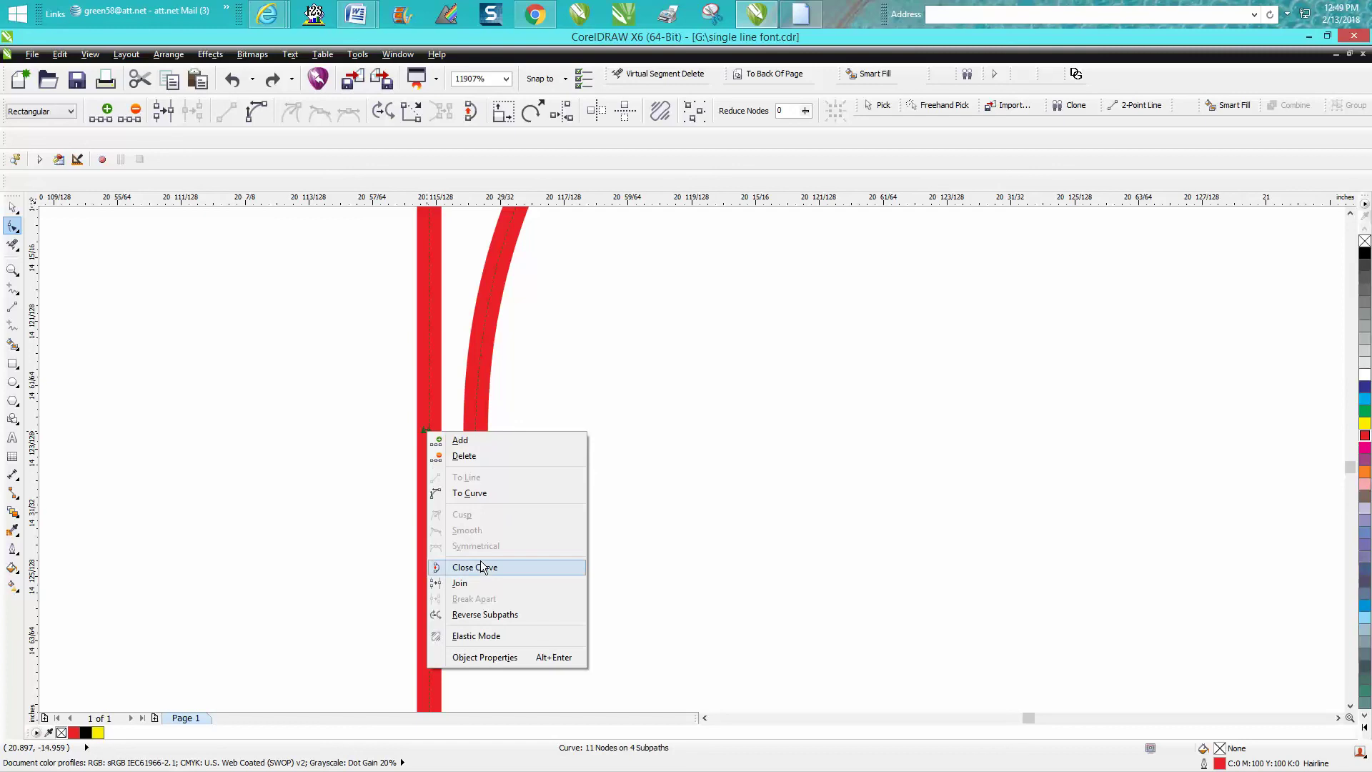
click(476, 582)
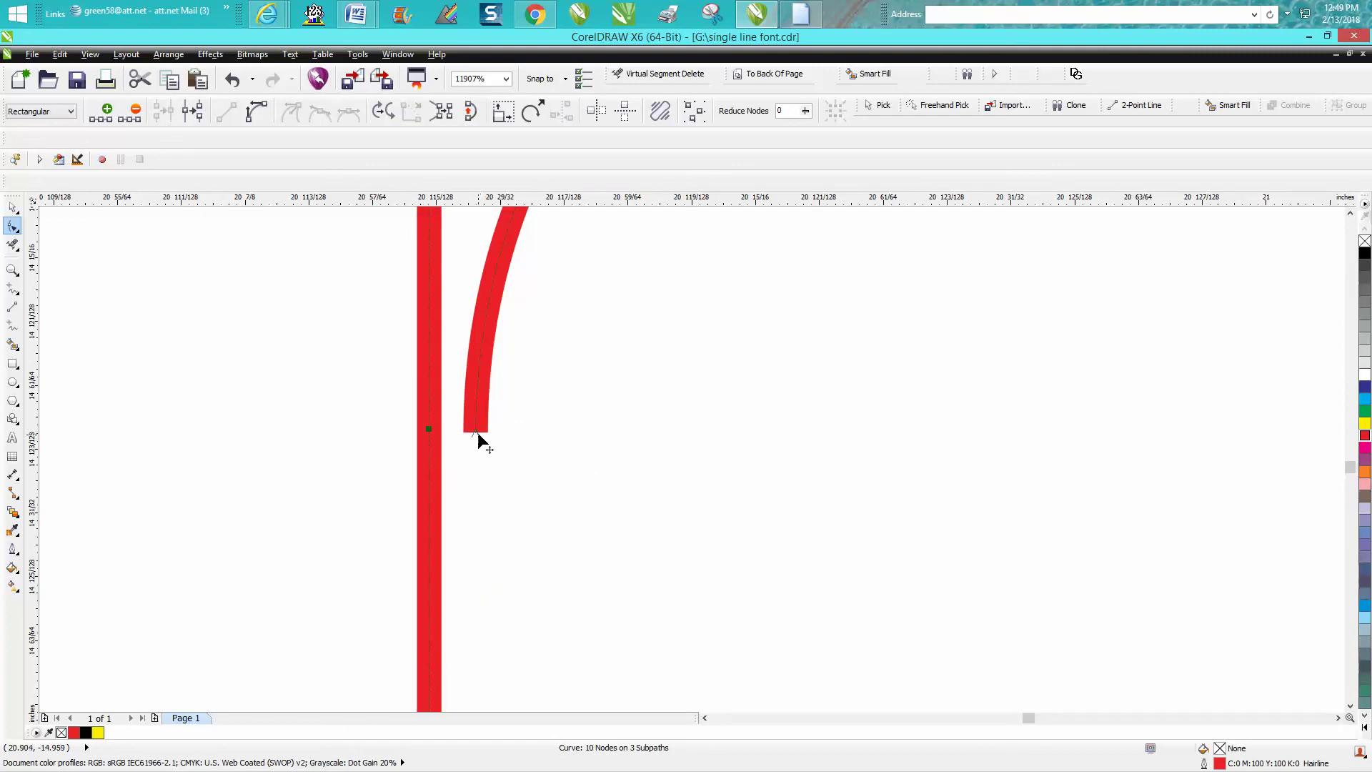
drag(475, 431, 428, 430)
scroll(530, 461, down, 1)
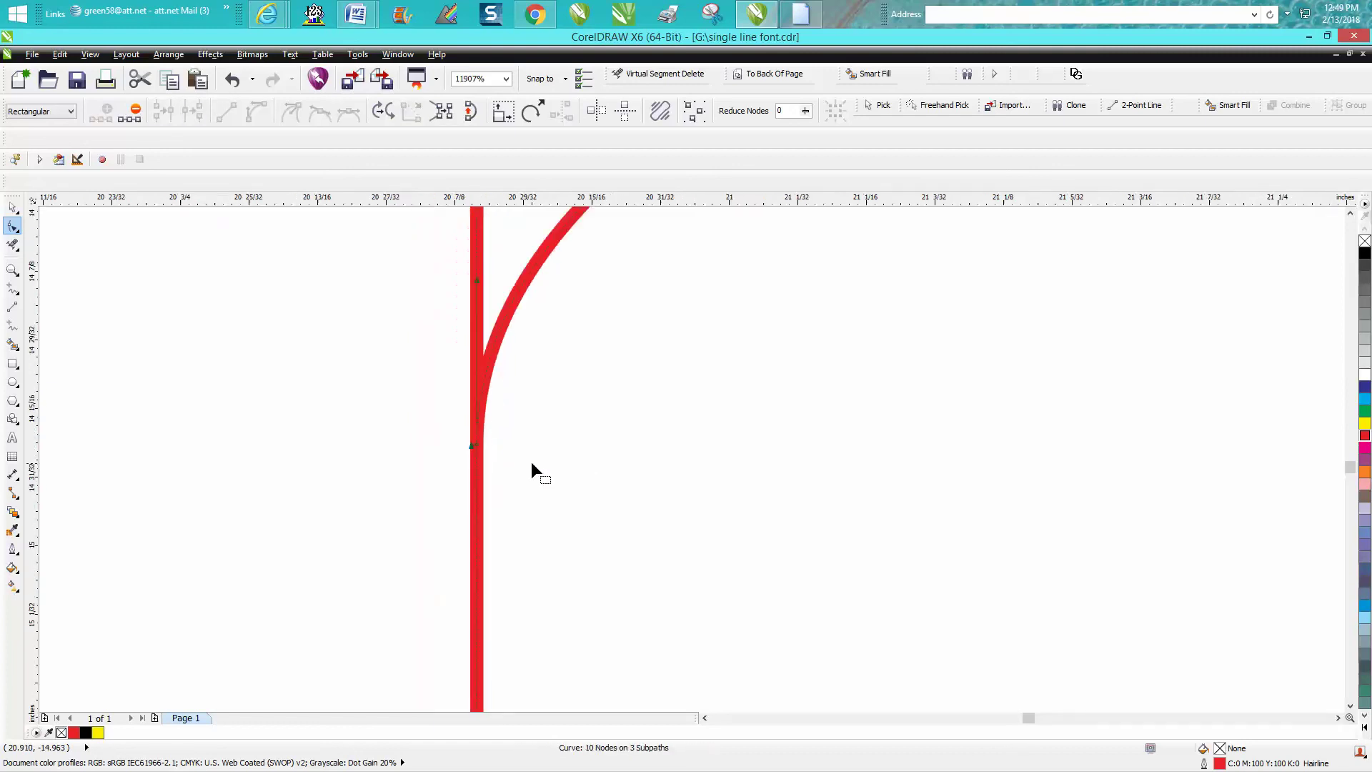
scroll(530, 461, down, 5)
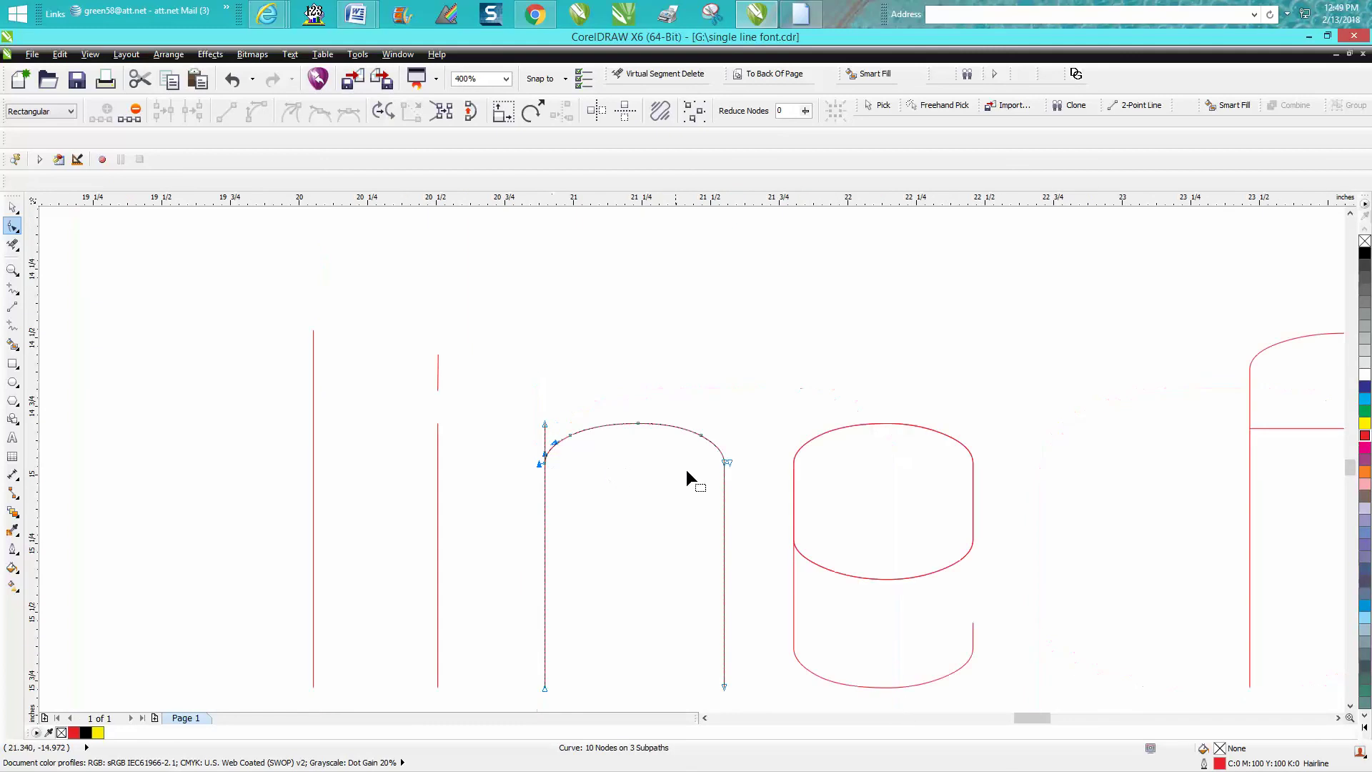
- Join the right stem's top node to the arch, leaving 9 nodes on 2 subpaths
click(12, 270)
drag(698, 453, 761, 499)
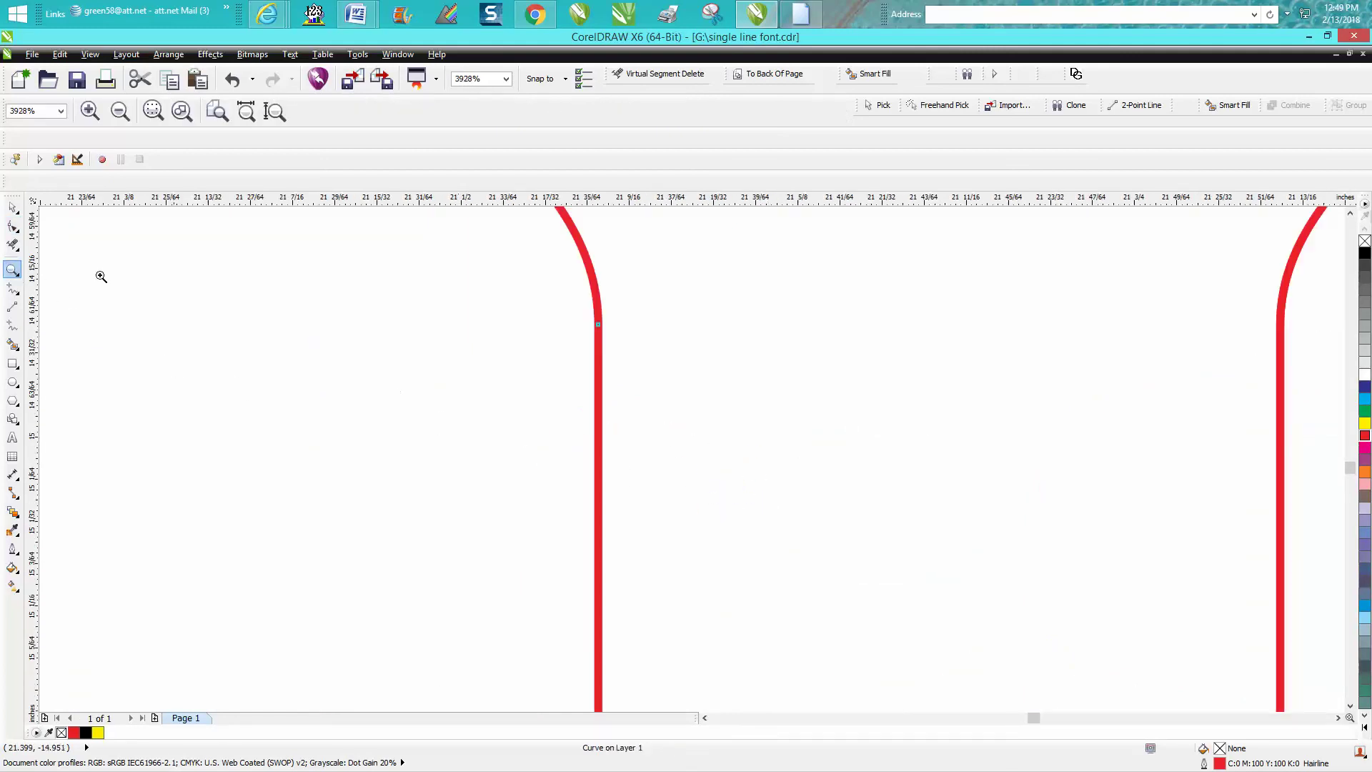
click(13, 226)
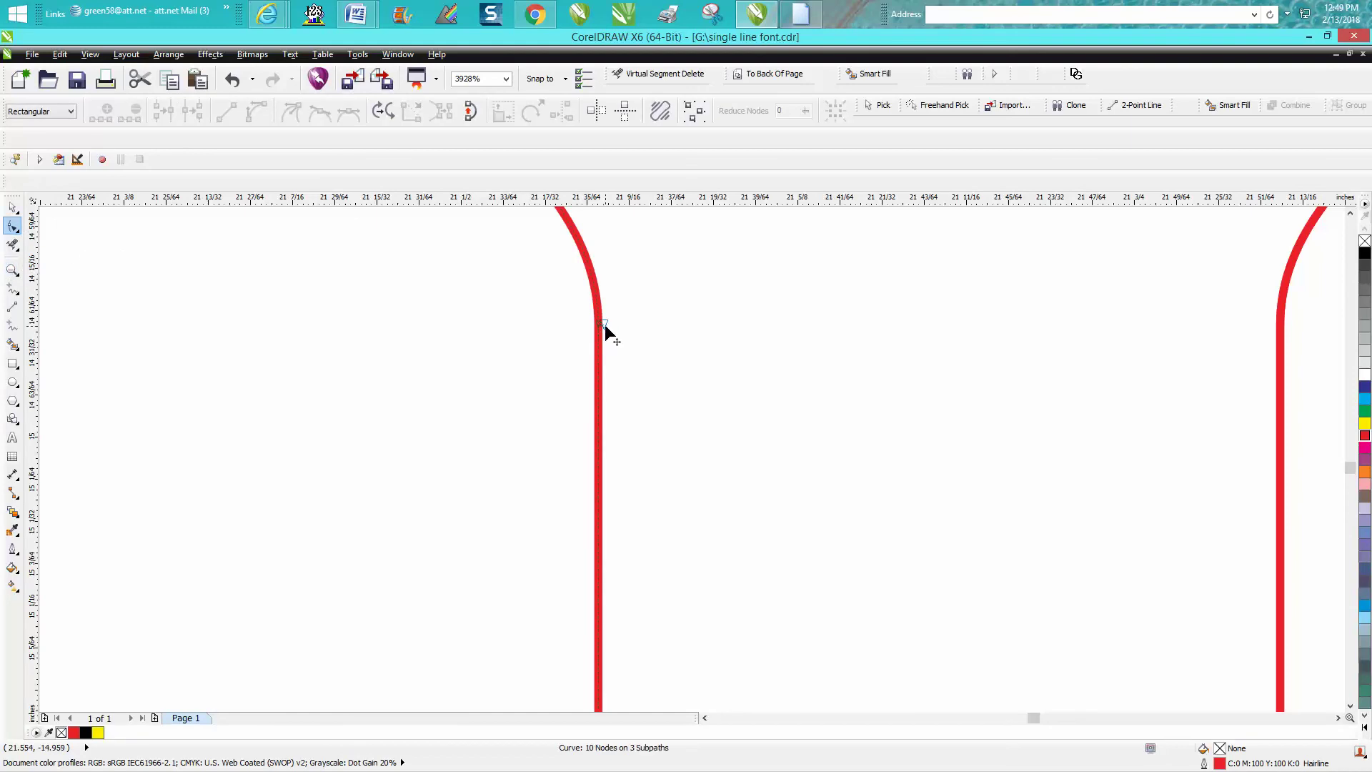
drag(605, 326, 629, 327)
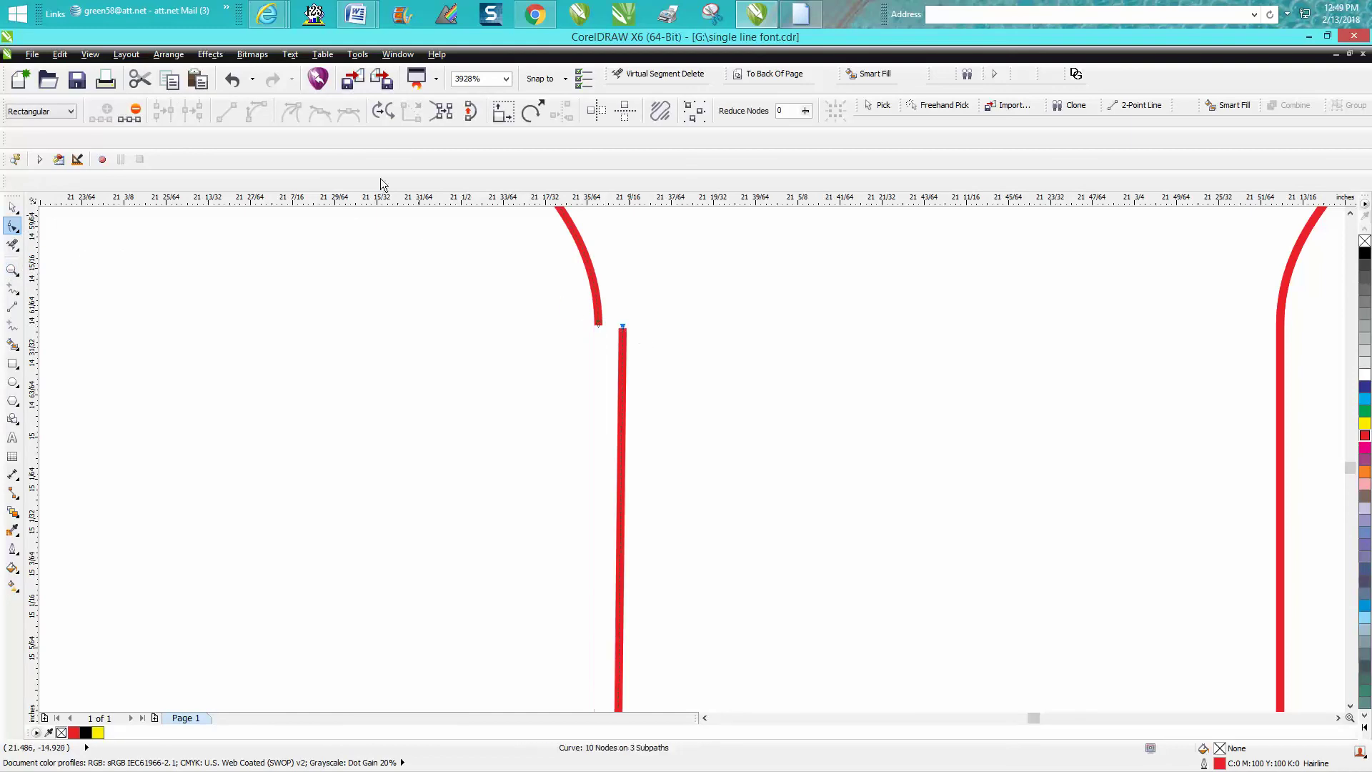
click(240, 80)
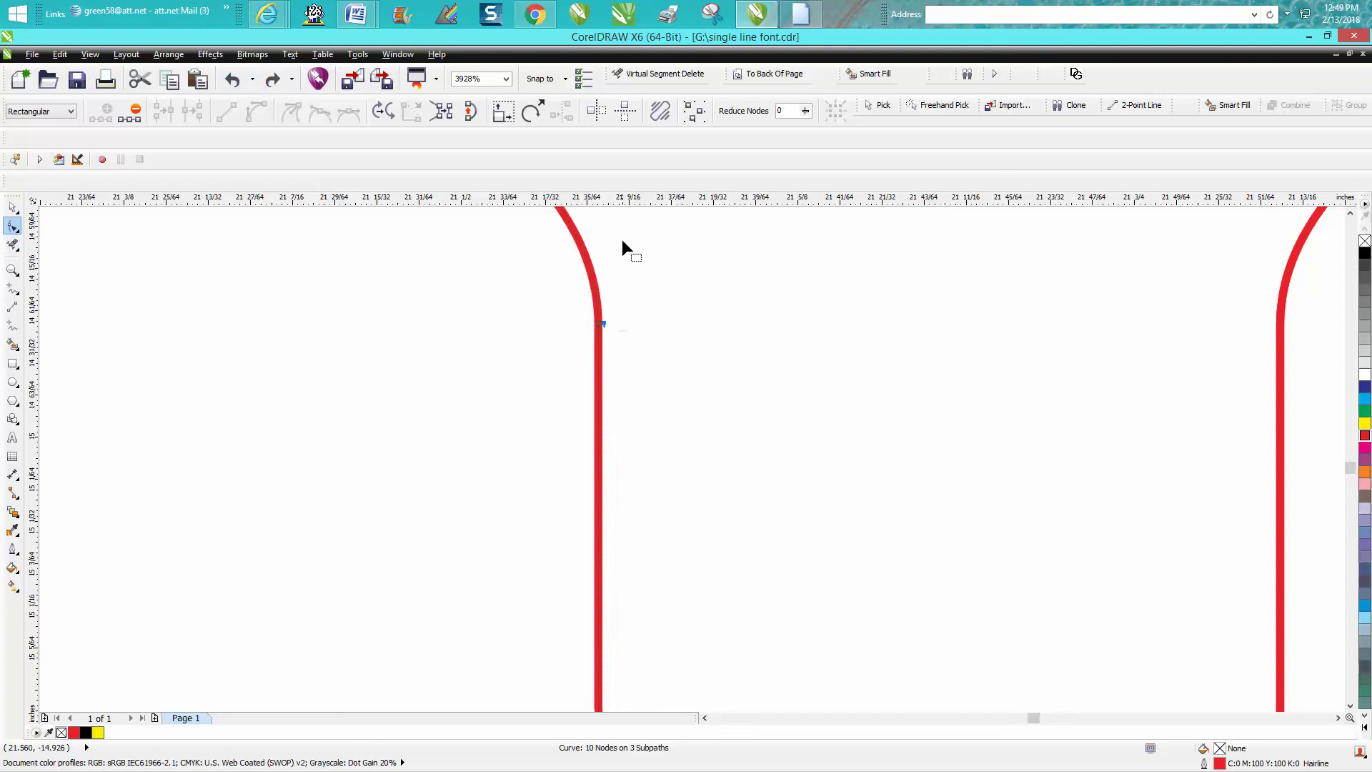
drag(562, 287, 640, 353)
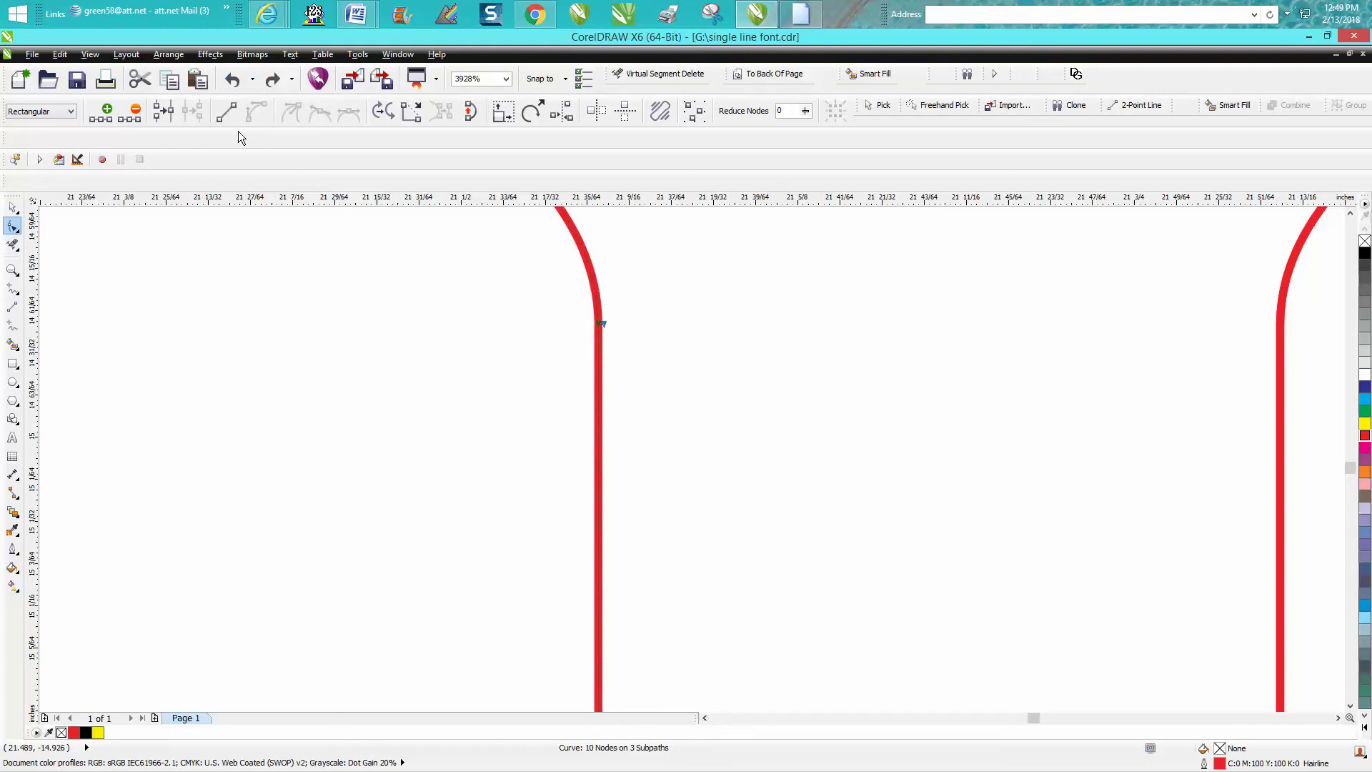
click(171, 112)
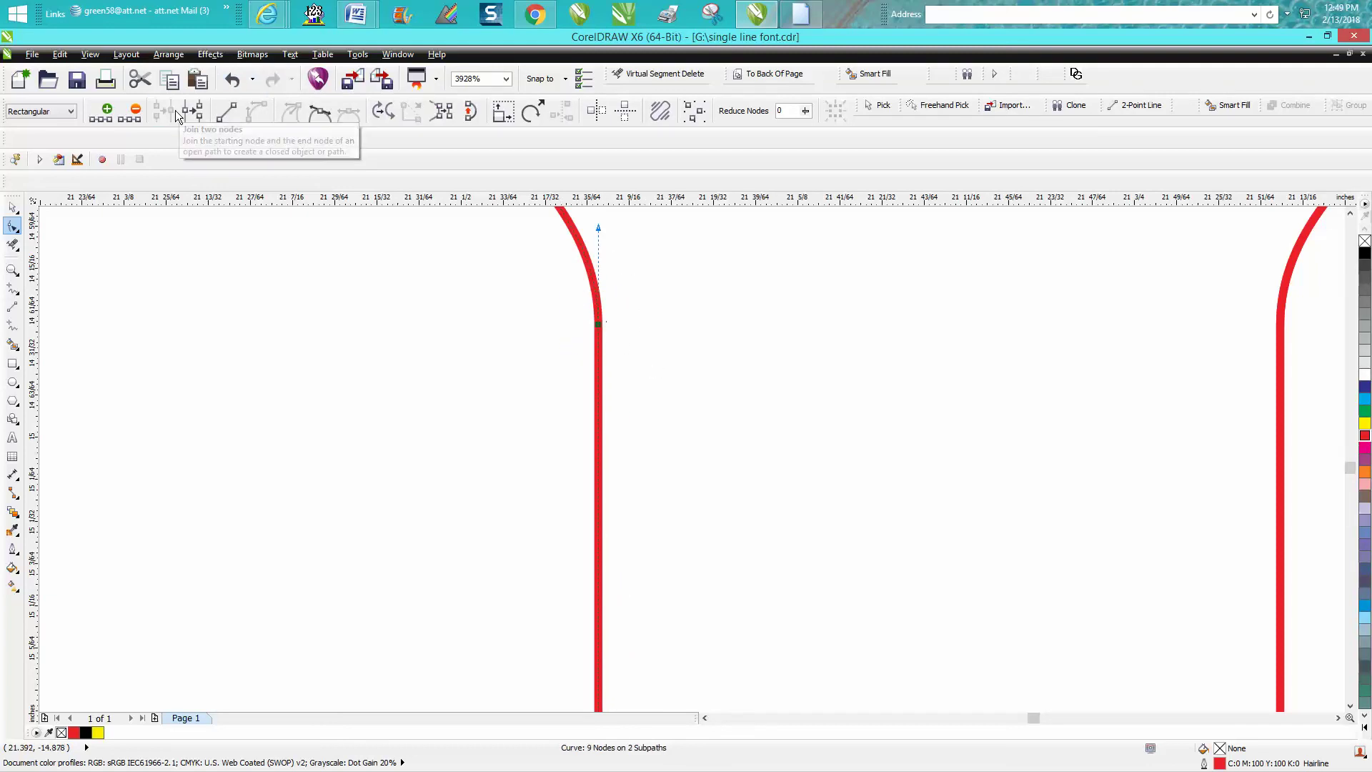
scroll(758, 375, down, 3)
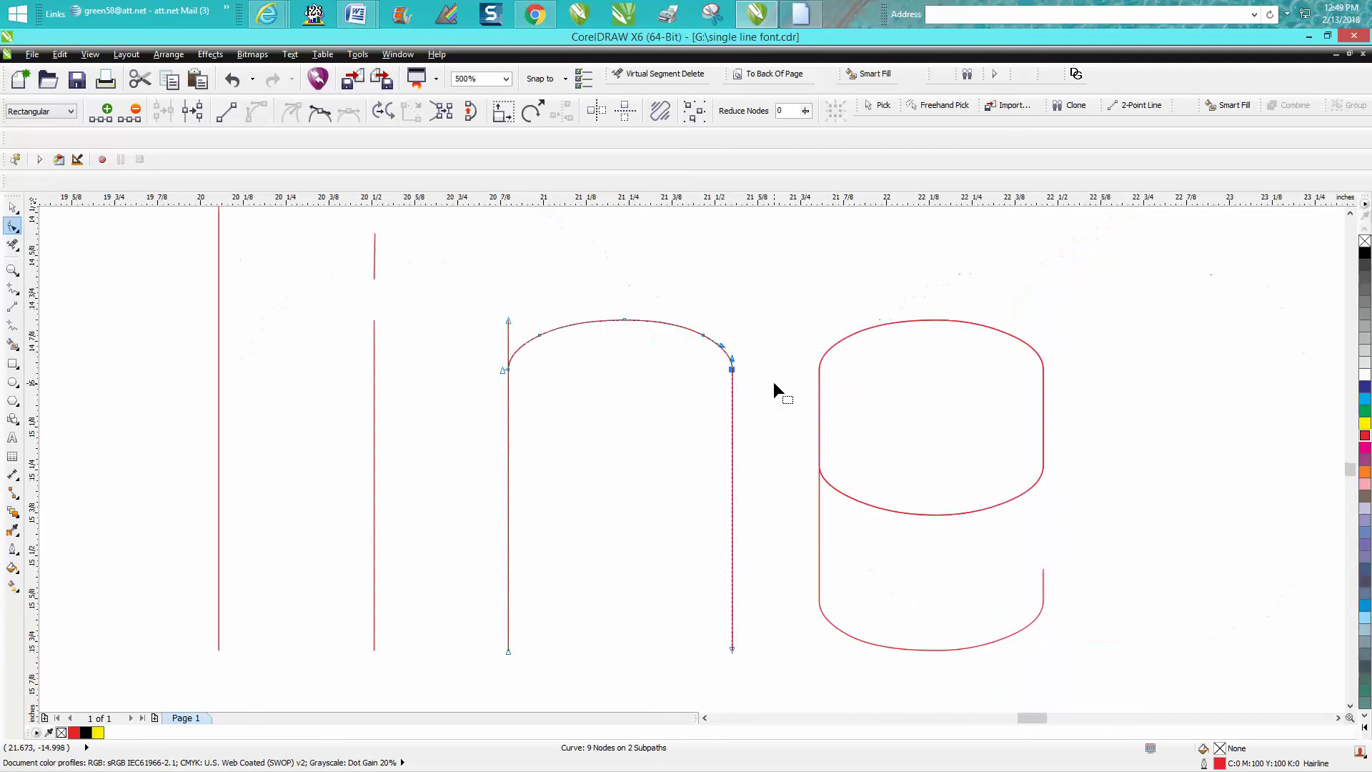
scroll(773, 381, down, 3)
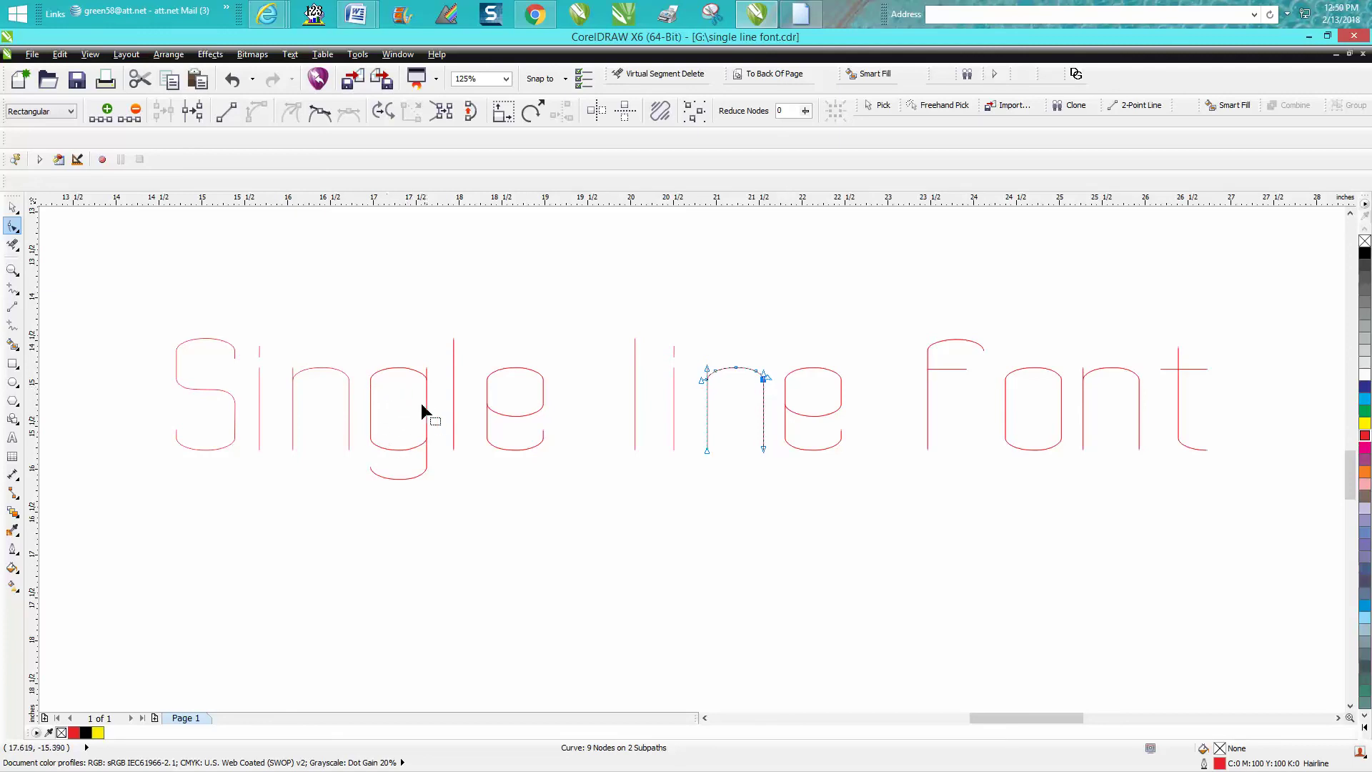
- Deselect the n's node and zoom in on the letters 'ngle' of Single
click(676, 477)
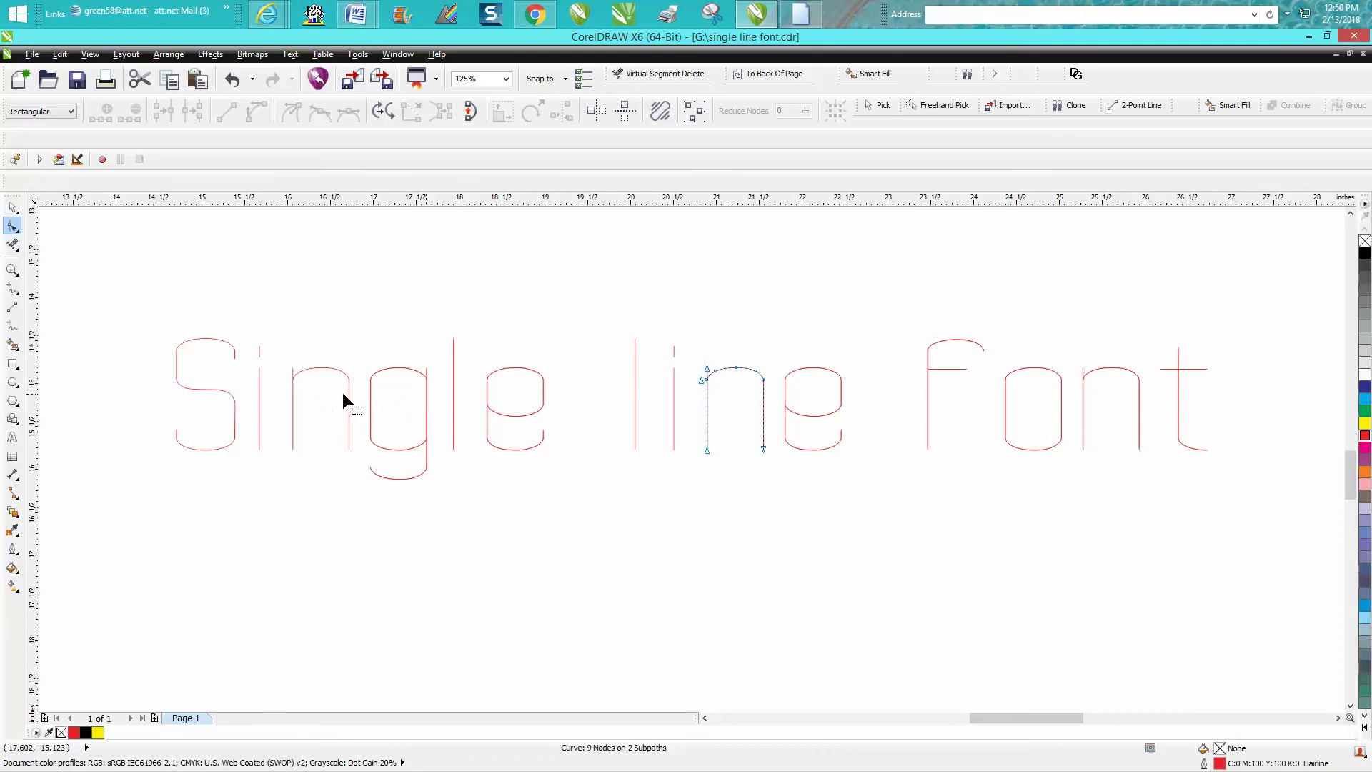
click(13, 270)
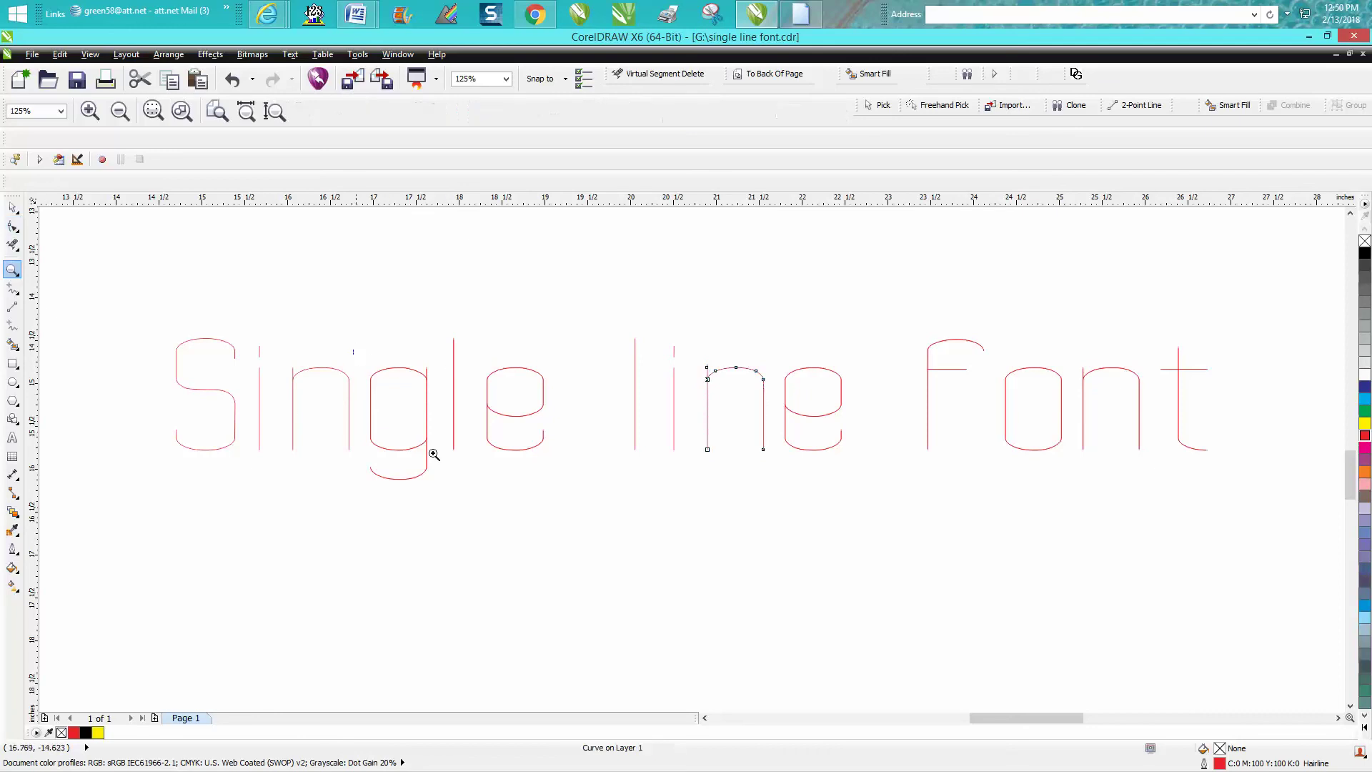
drag(353, 349, 537, 512)
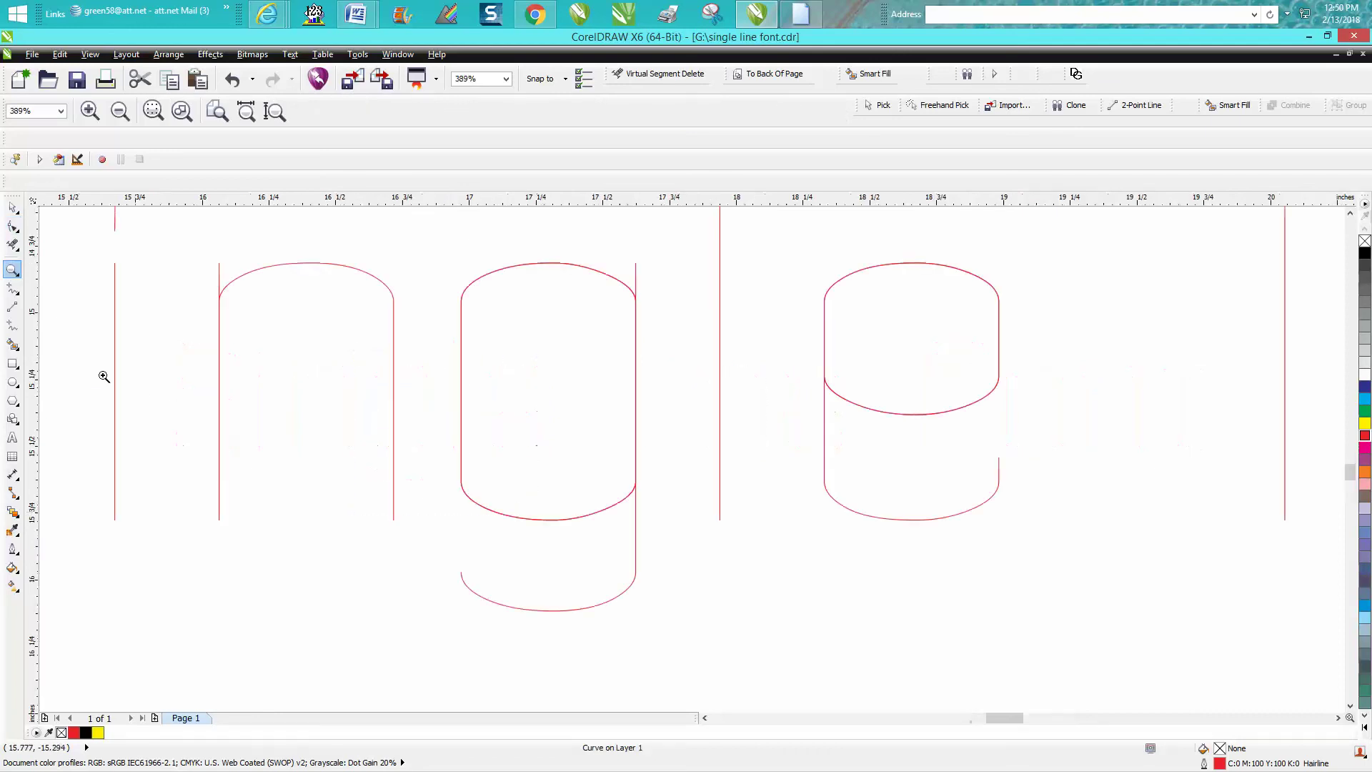
click(12, 306)
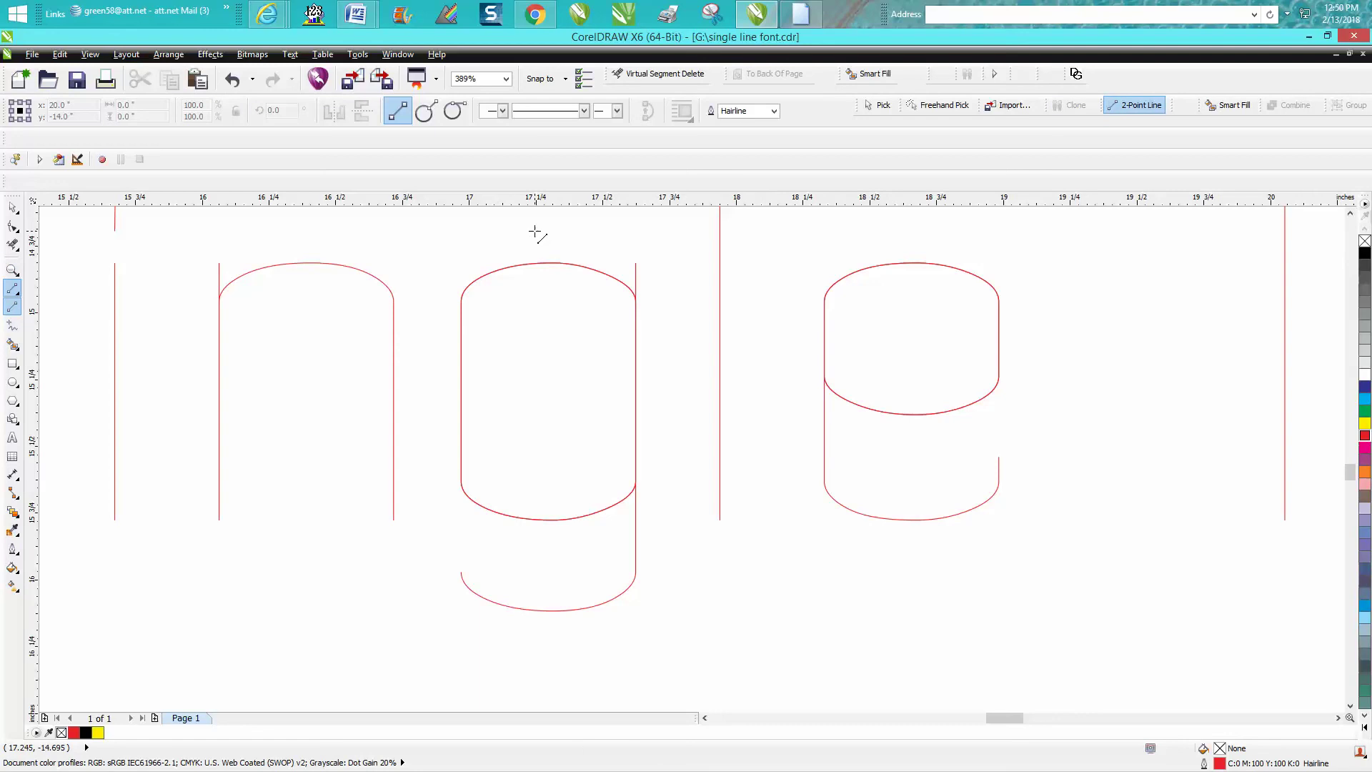
click(12, 363)
- Draw a small rectangle across the g's top and cut away the curve inside it with Virtual Segment Delete
drag(543, 242, 549, 279)
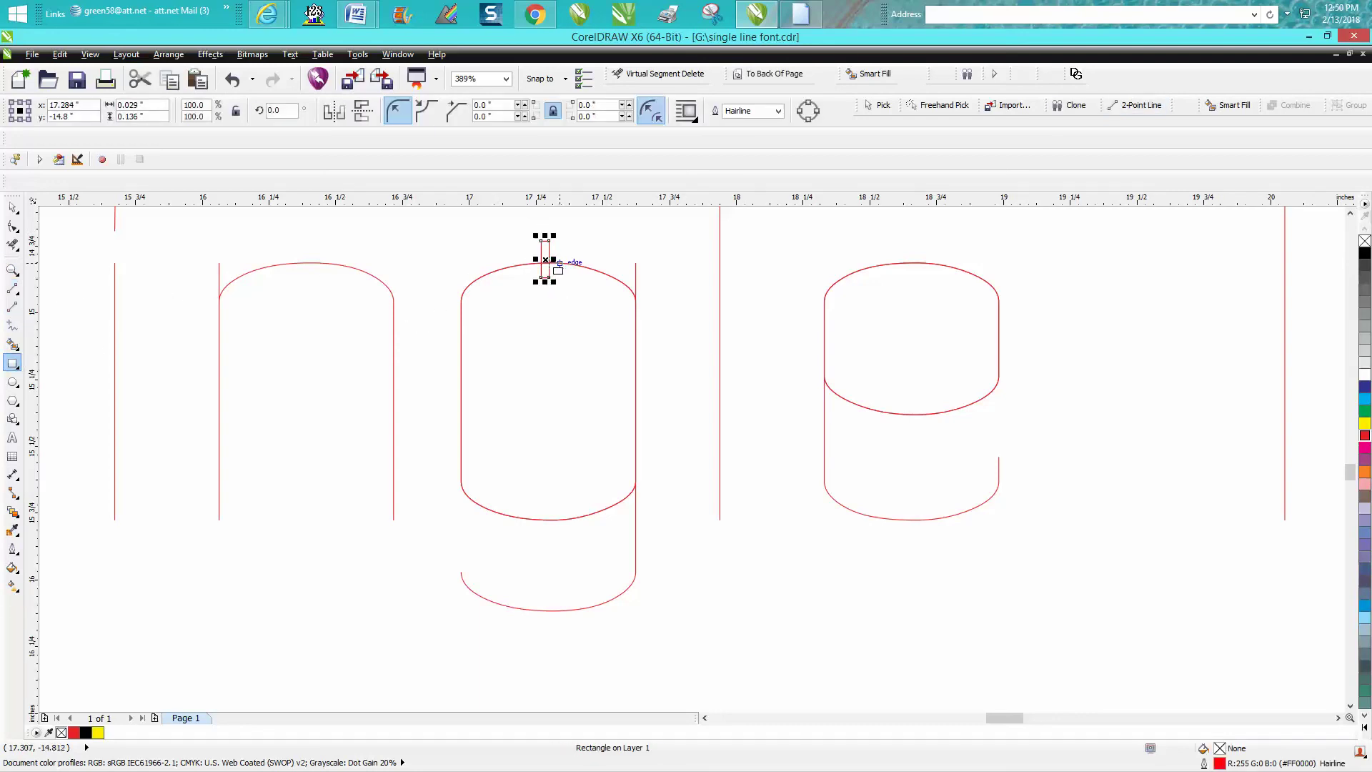
click(12, 270)
drag(528, 230, 653, 319)
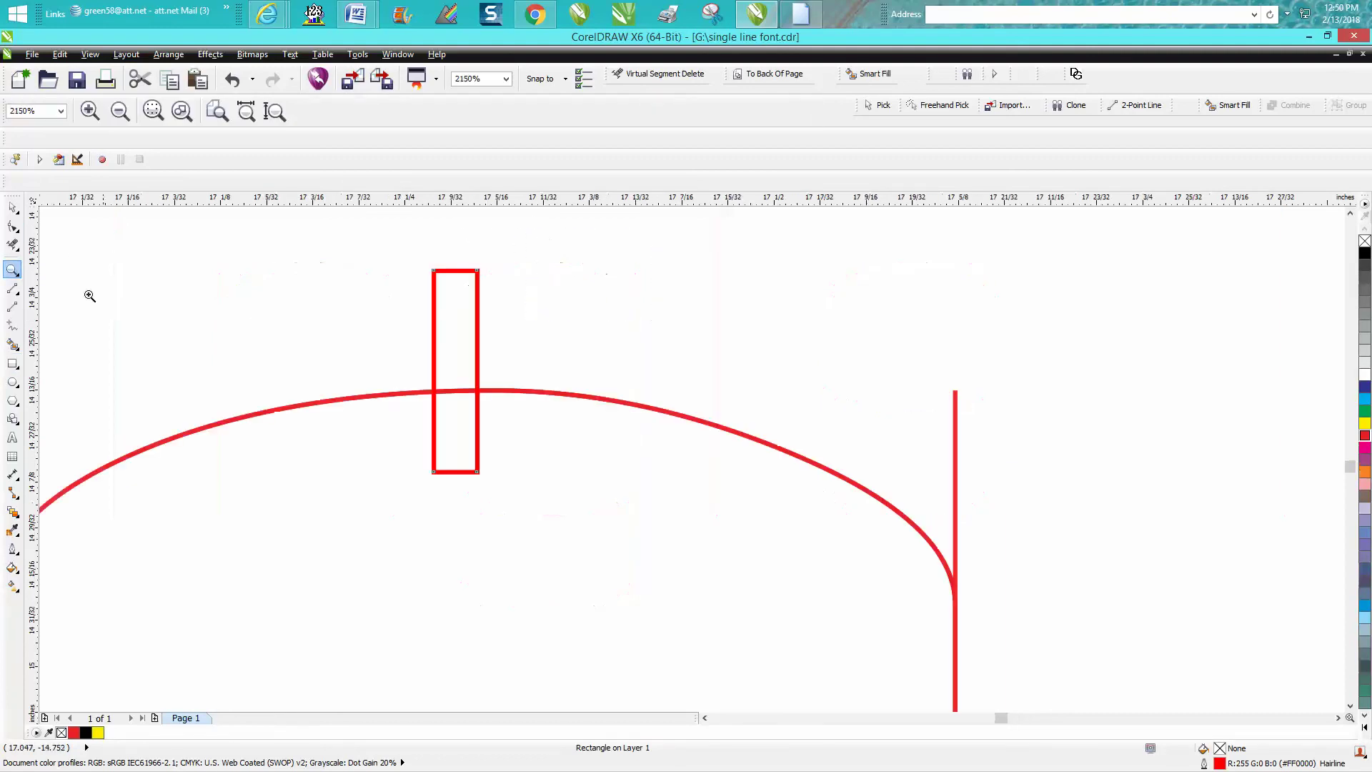
click(12, 244)
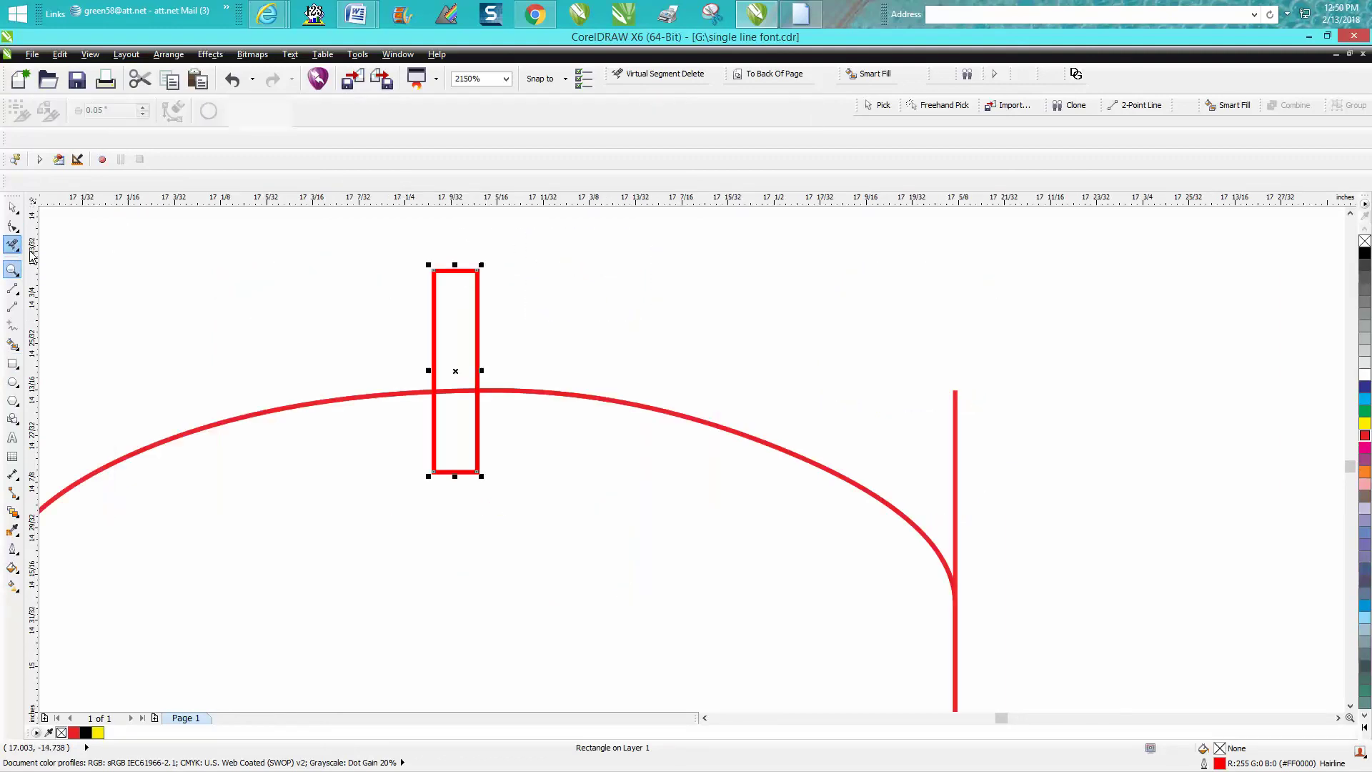
click(456, 391)
- Move the rectangle to the bottom of the g's bowl, then undo that move
key(space)
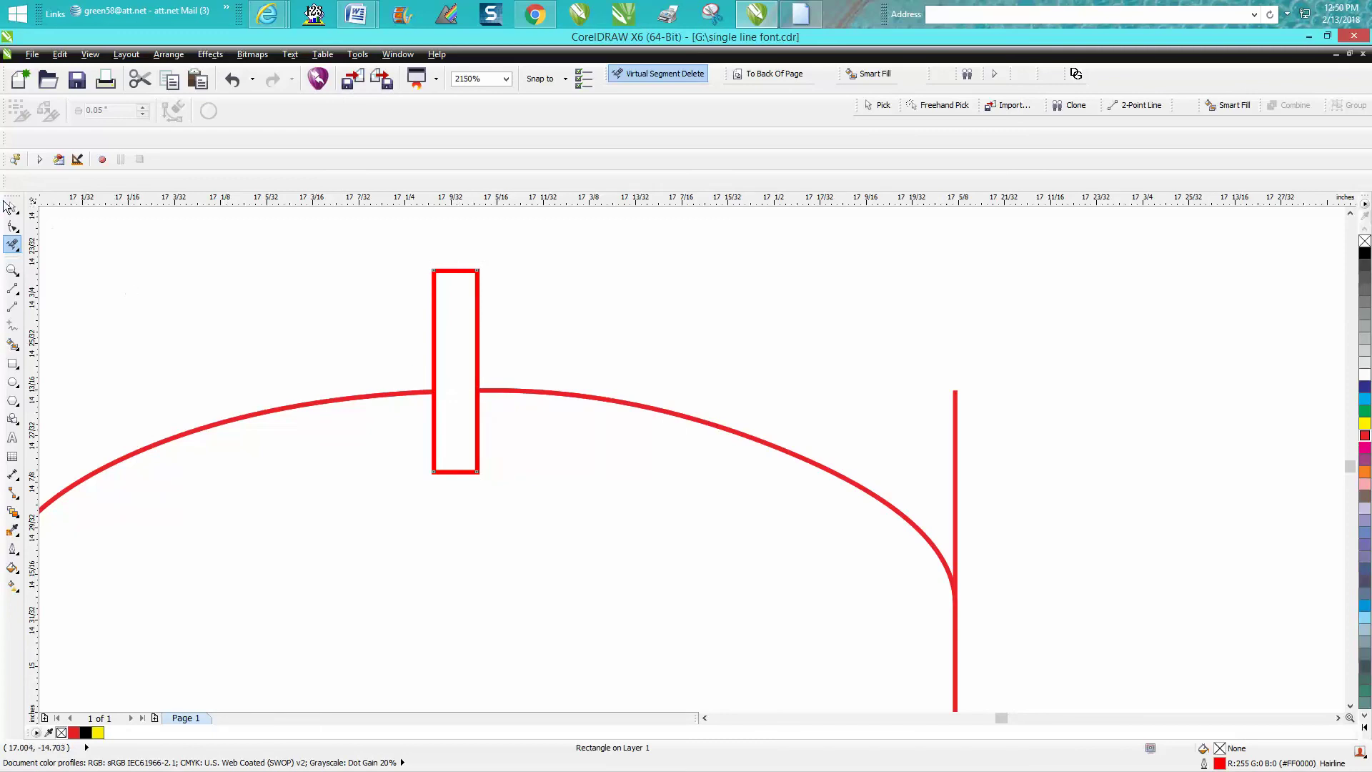
scroll(470, 301, down, 4)
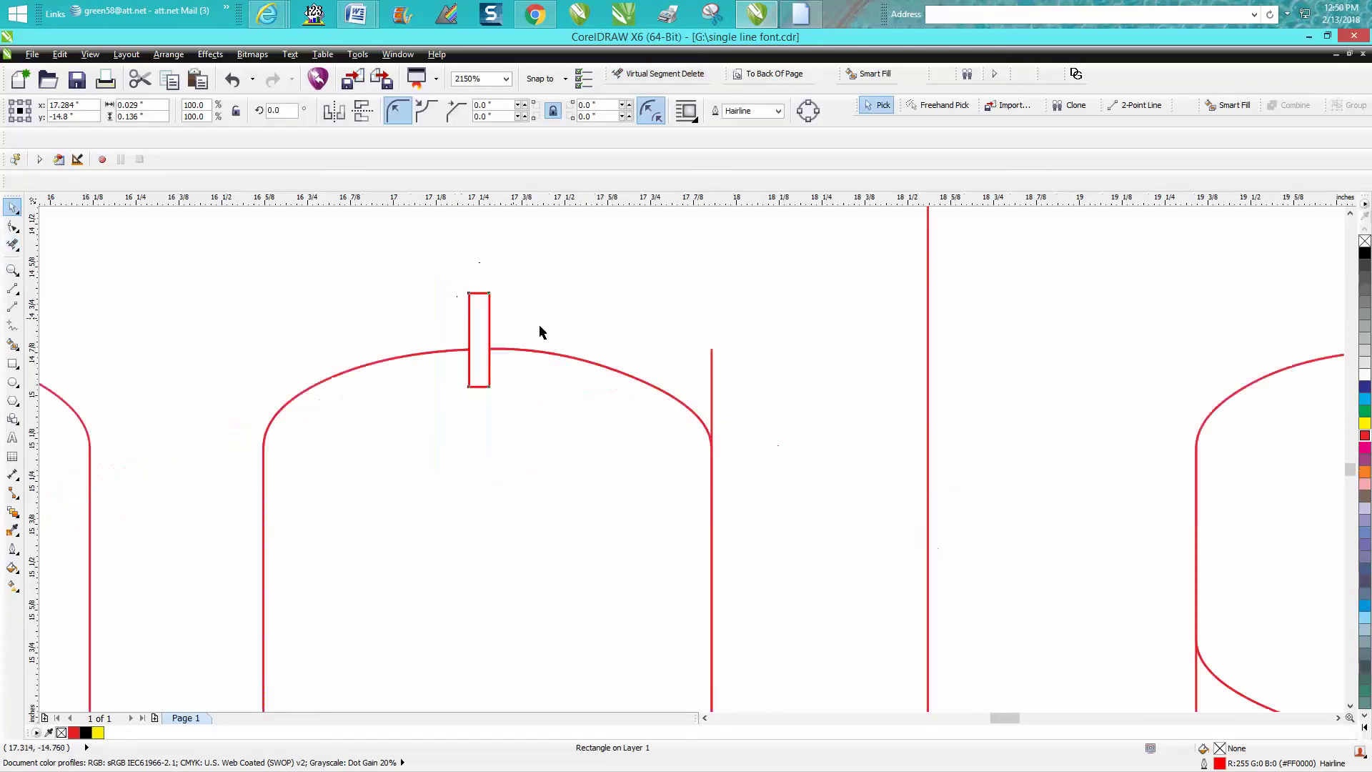
drag(489, 327, 499, 660)
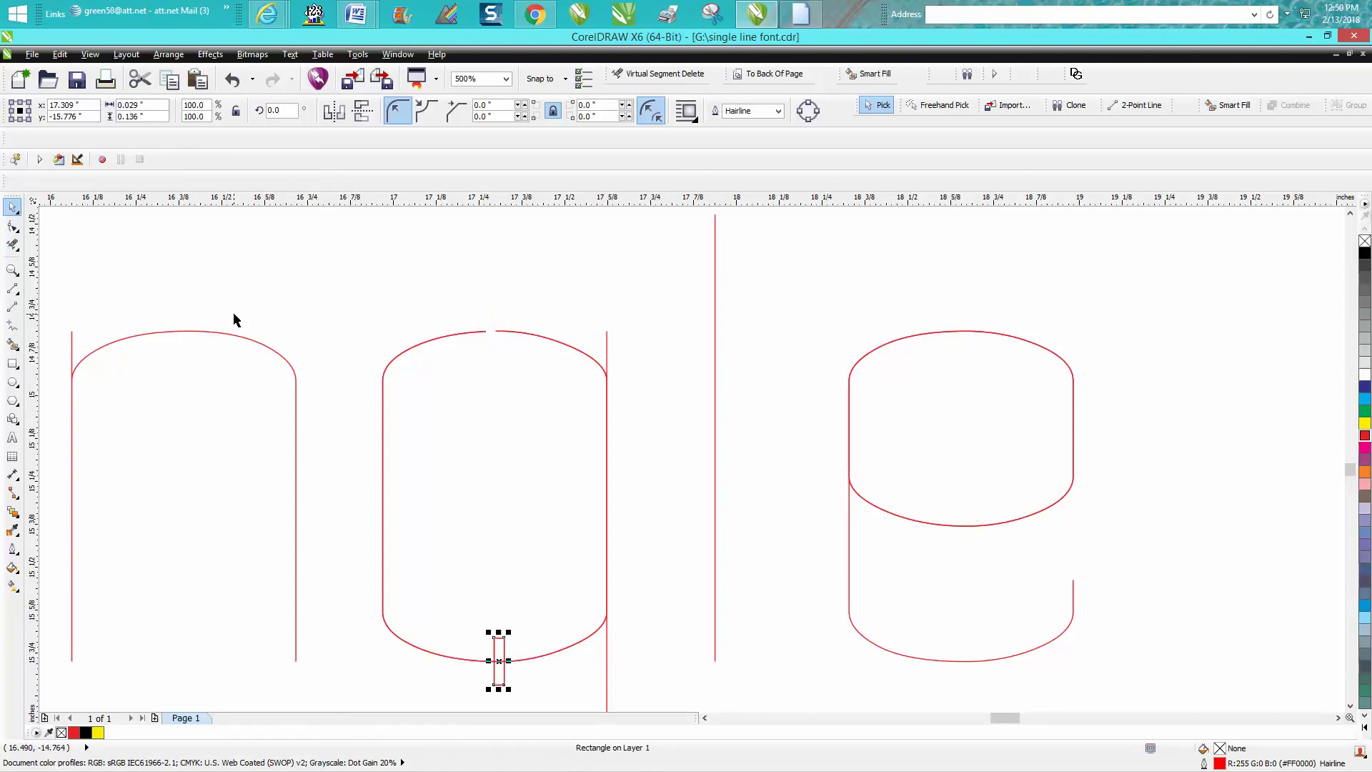
click(232, 80)
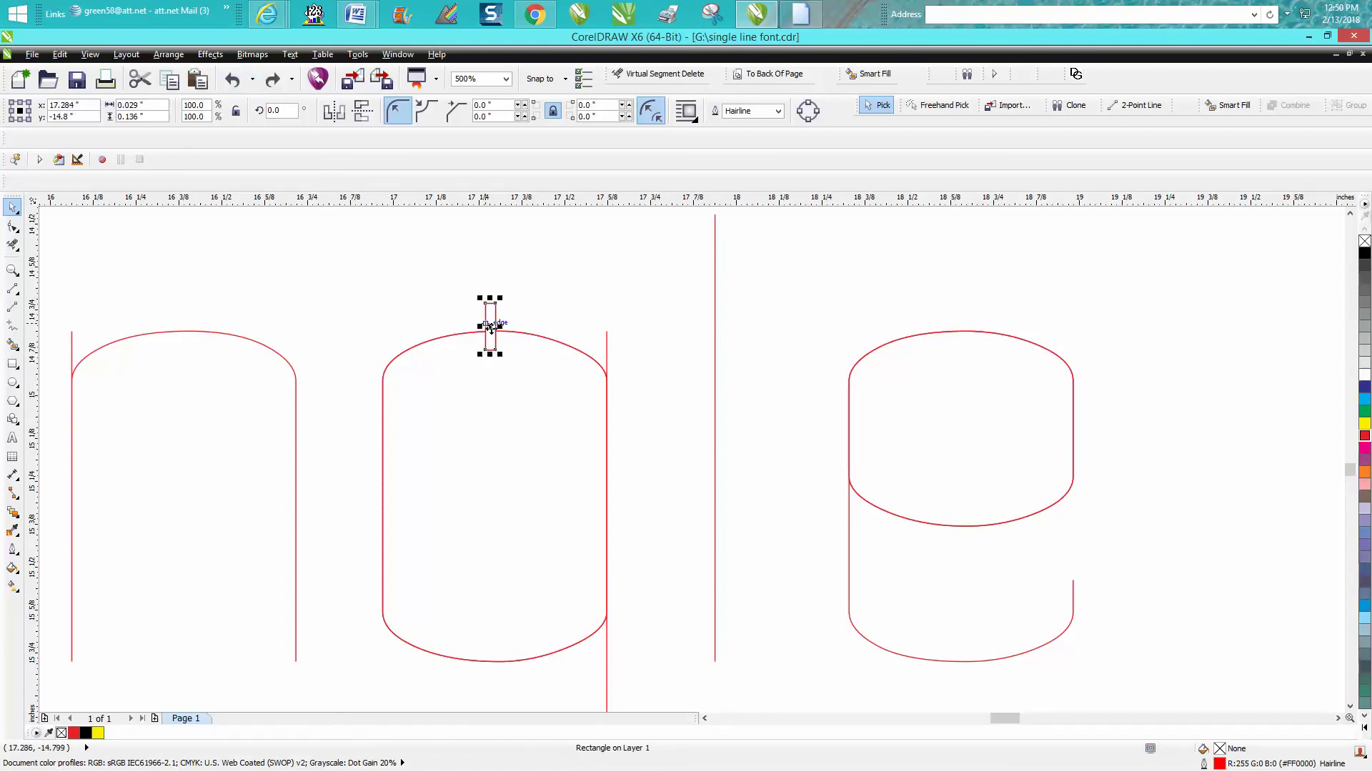
- Place the rectangle at the bowl's bottom and delete the curve segment inside it
drag(490, 323, 511, 660)
click(13, 271)
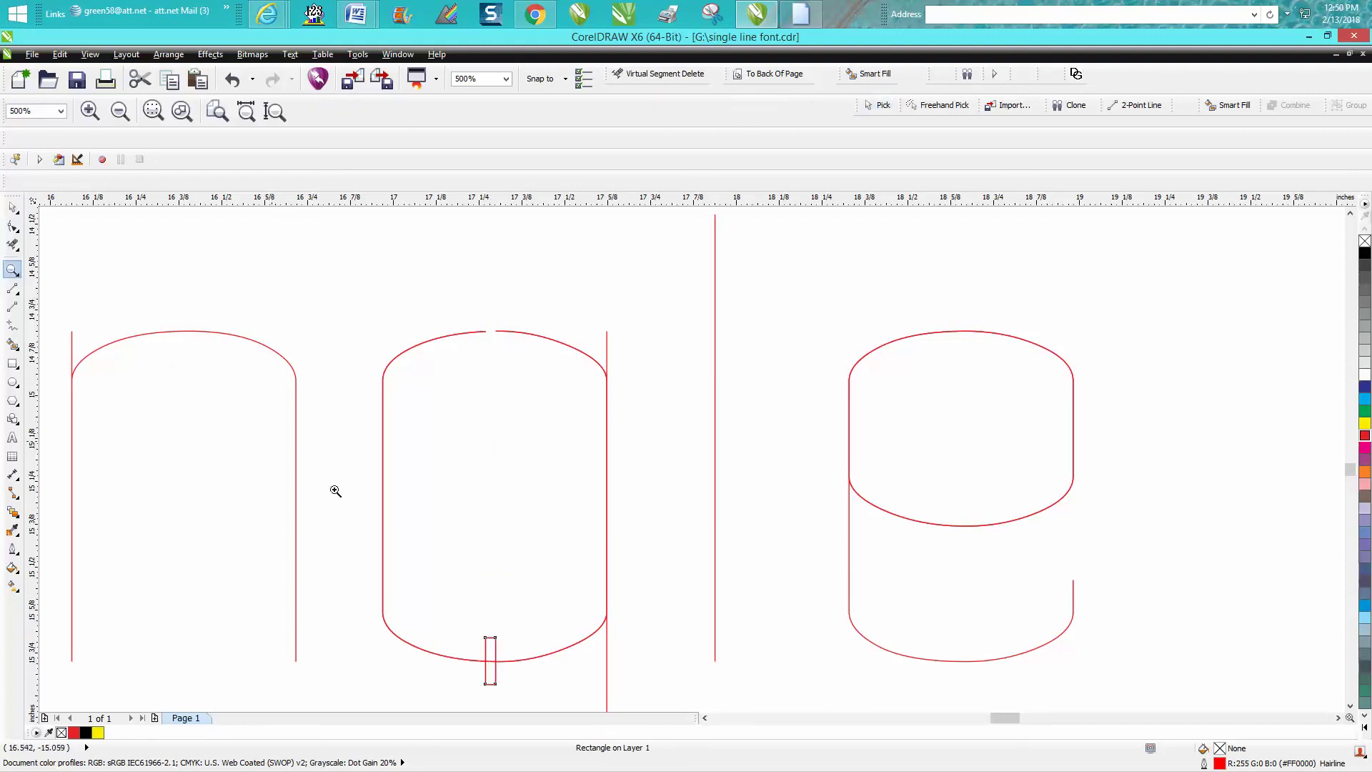
drag(413, 588, 567, 692)
key(v)
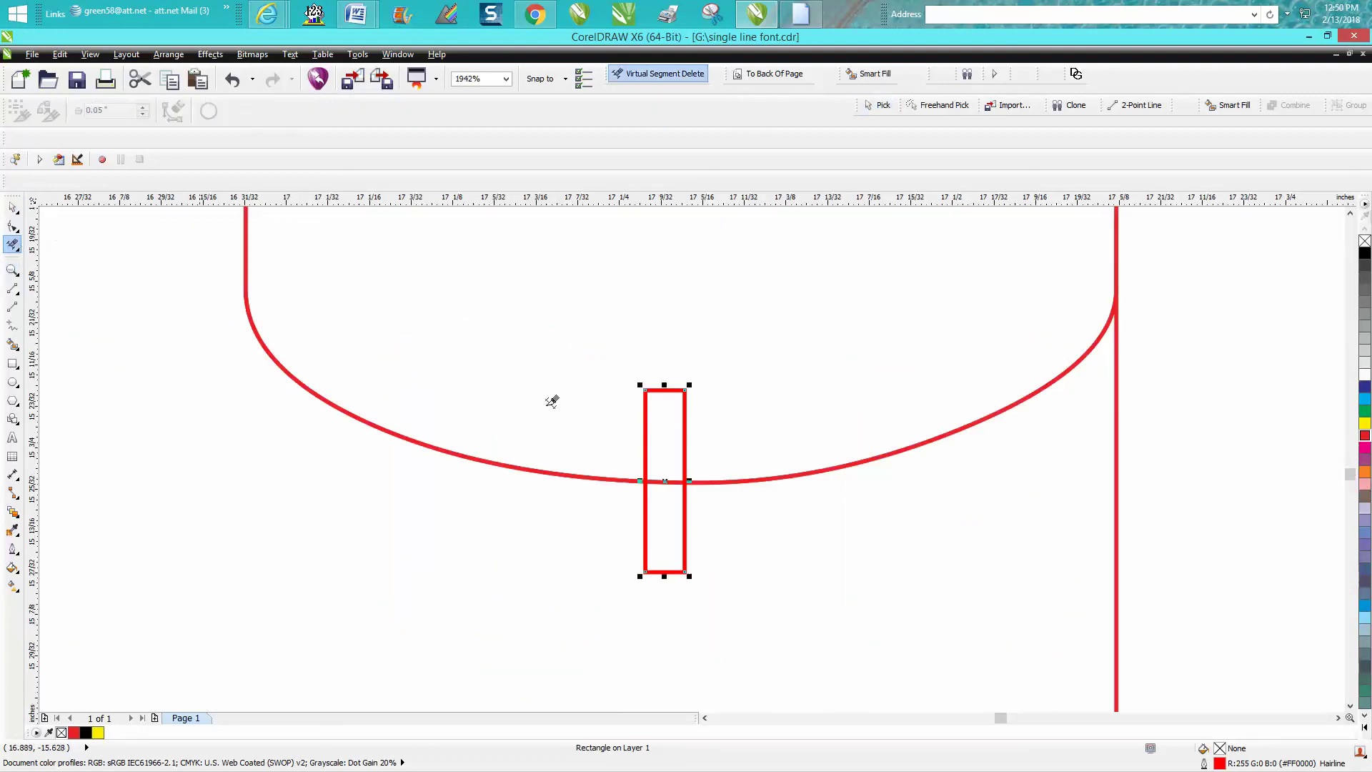
click(672, 477)
- Move the small rectangle off the g to the right and zoom back out
click(13, 207)
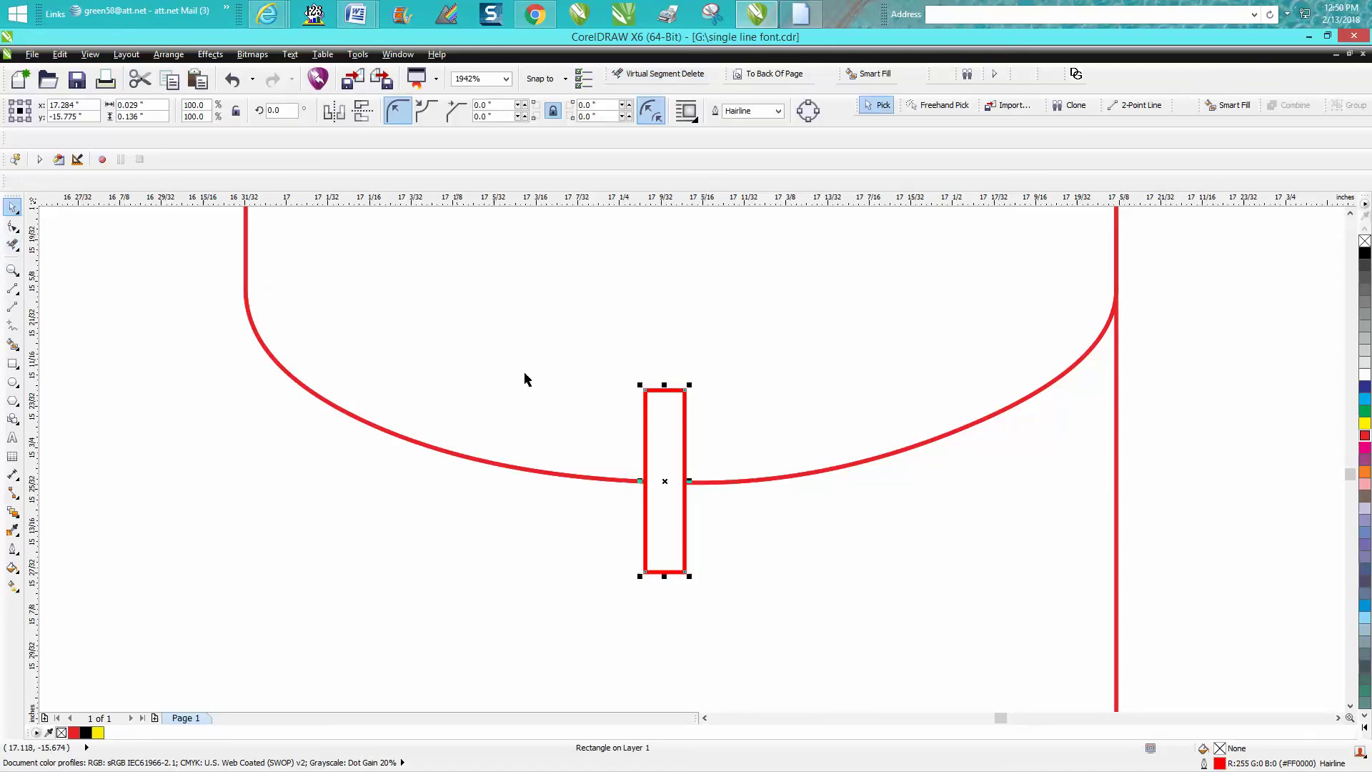
scroll(696, 432, down, 2)
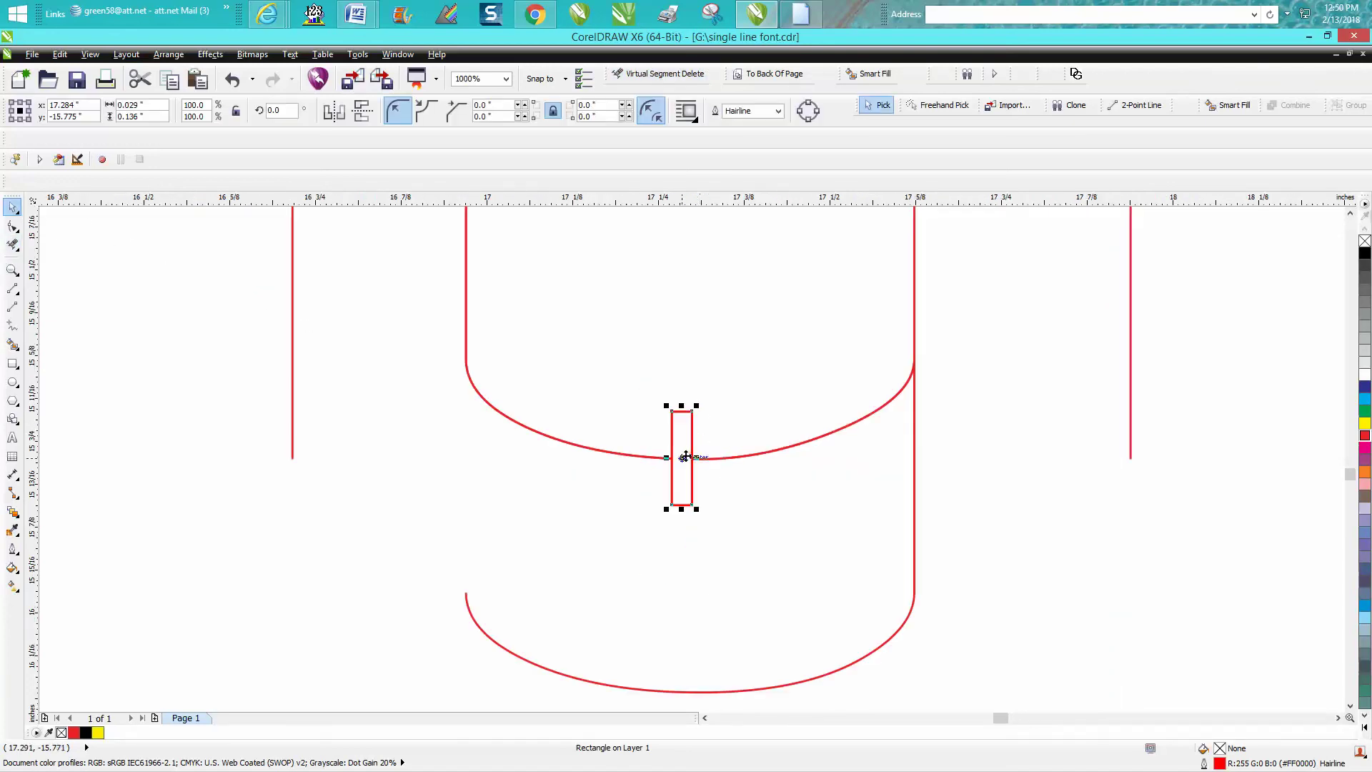
drag(687, 455, 1006, 492)
scroll(883, 447, down, 1)
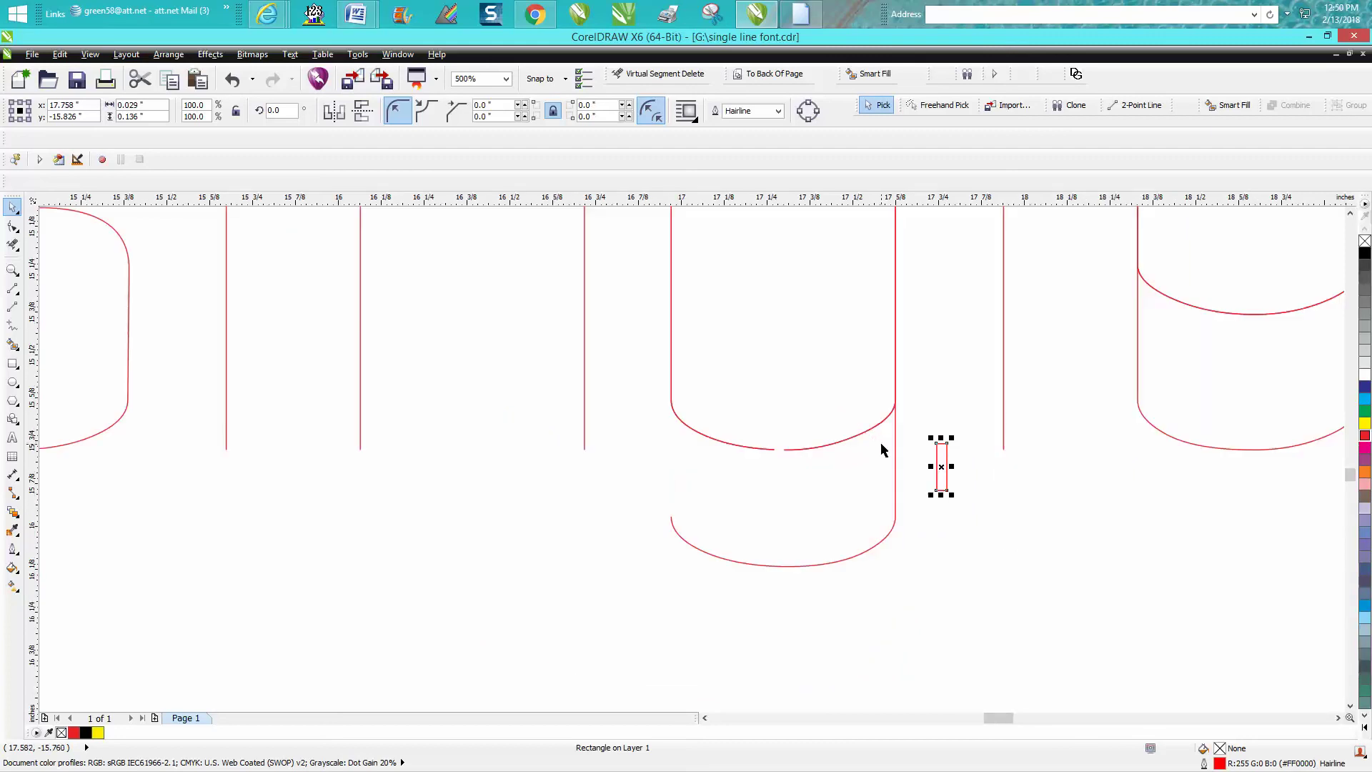
scroll(881, 446, down, 1)
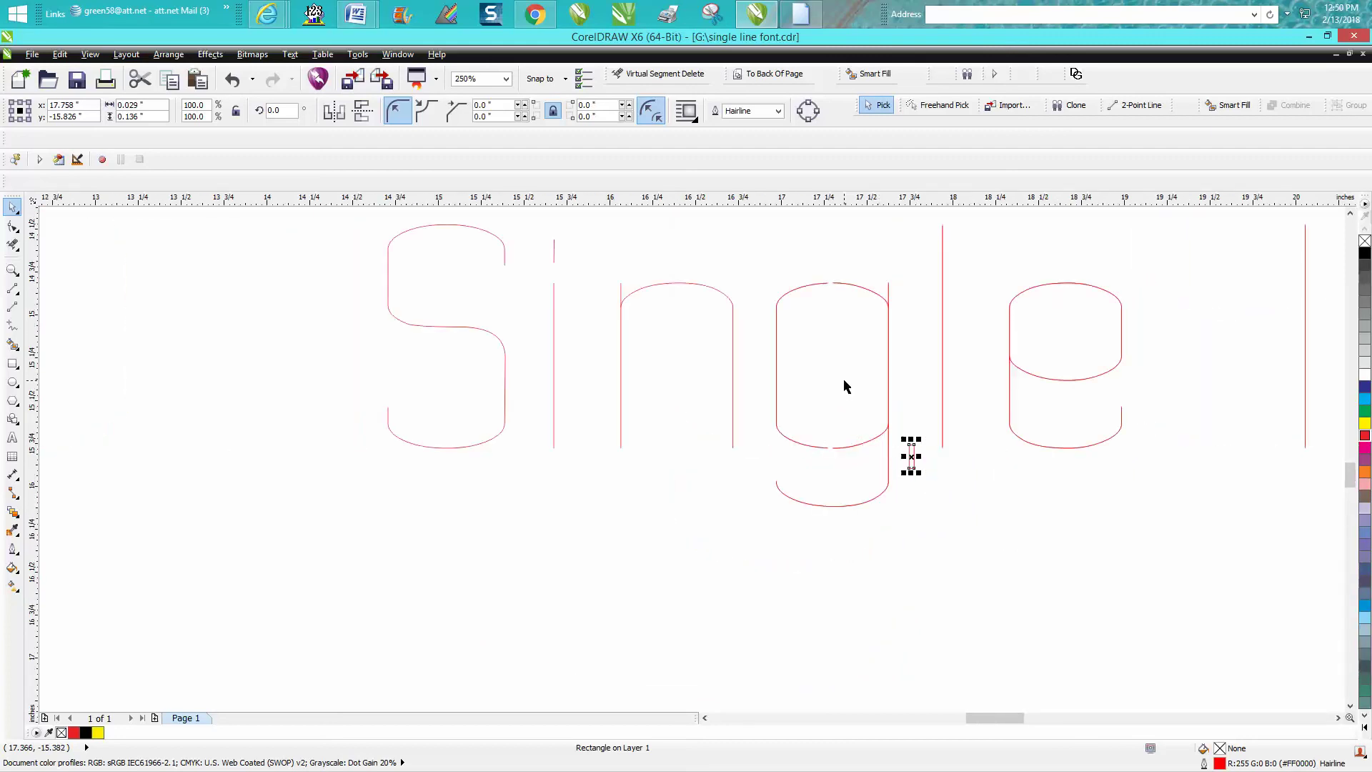